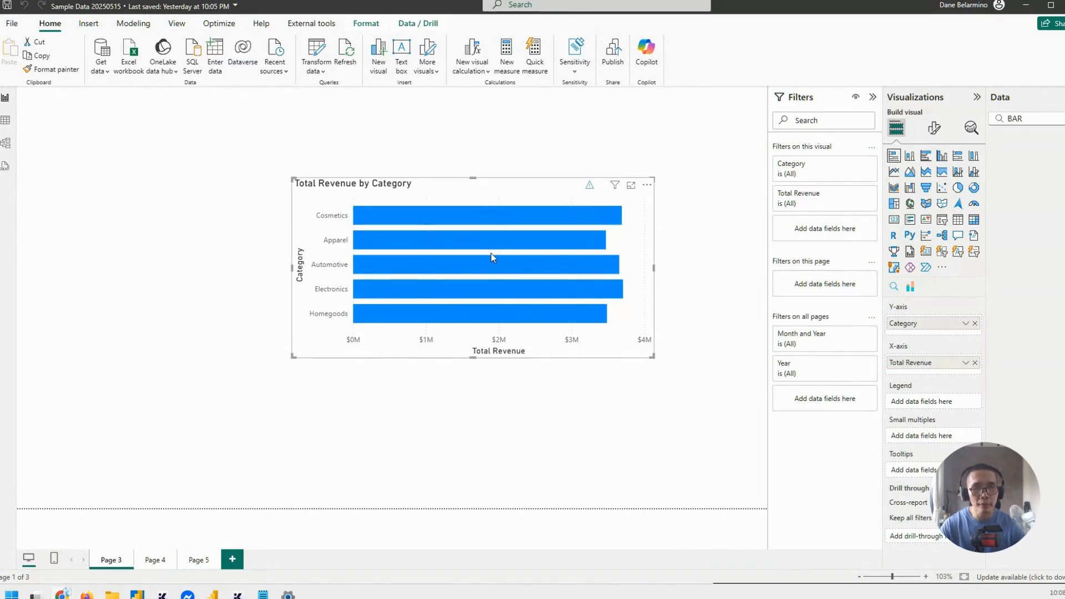
# - Enlarge the Total Revenue by Category bar chart, reposition it on the page and clear the field search
pyautogui.moveTo(460, 195); pyautogui.dragTo(342, 193)
pyautogui.moveTo(534, 356); pyautogui.dragTo(579, 421)
pyautogui.moveTo(456, 222); pyautogui.dragTo(446, 183)
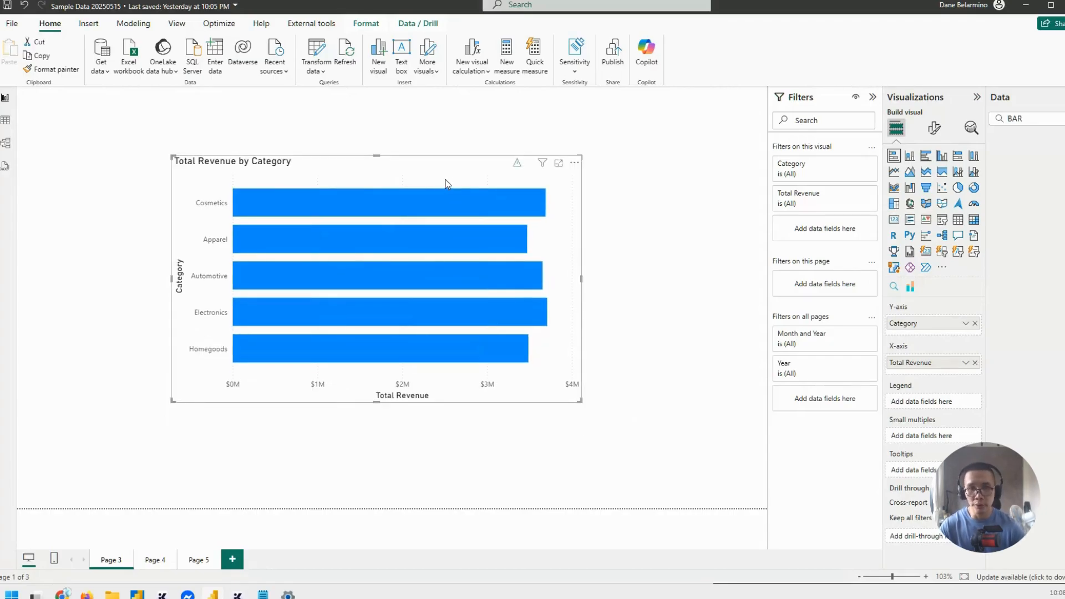
pyautogui.moveTo(445, 183); pyautogui.dragTo(426, 180)
pyautogui.click(1061, 119)
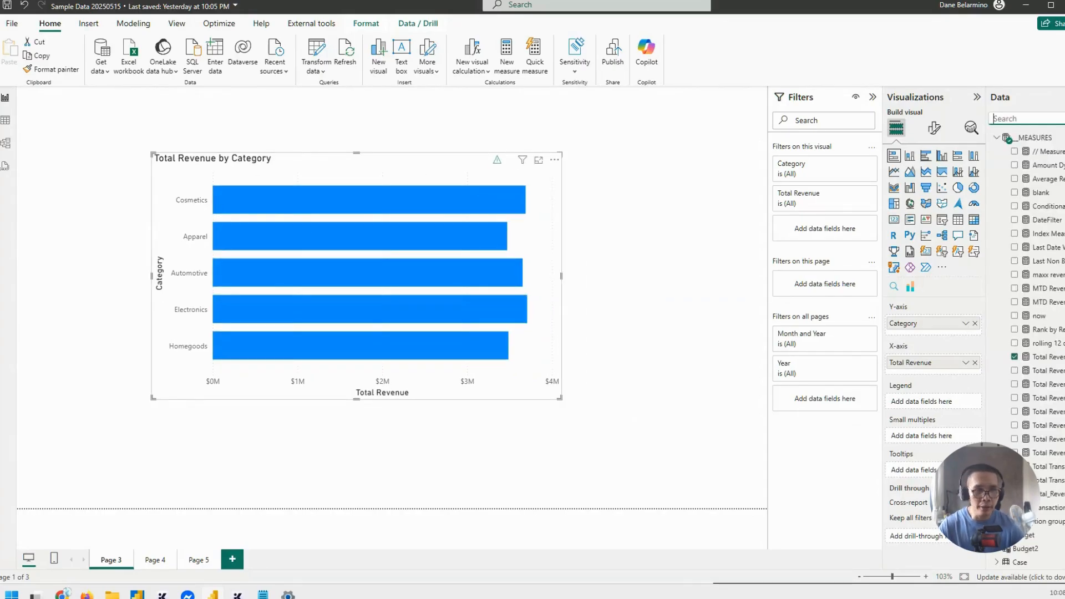
pyautogui.moveTo(314, 170); pyautogui.dragTo(363, 157)
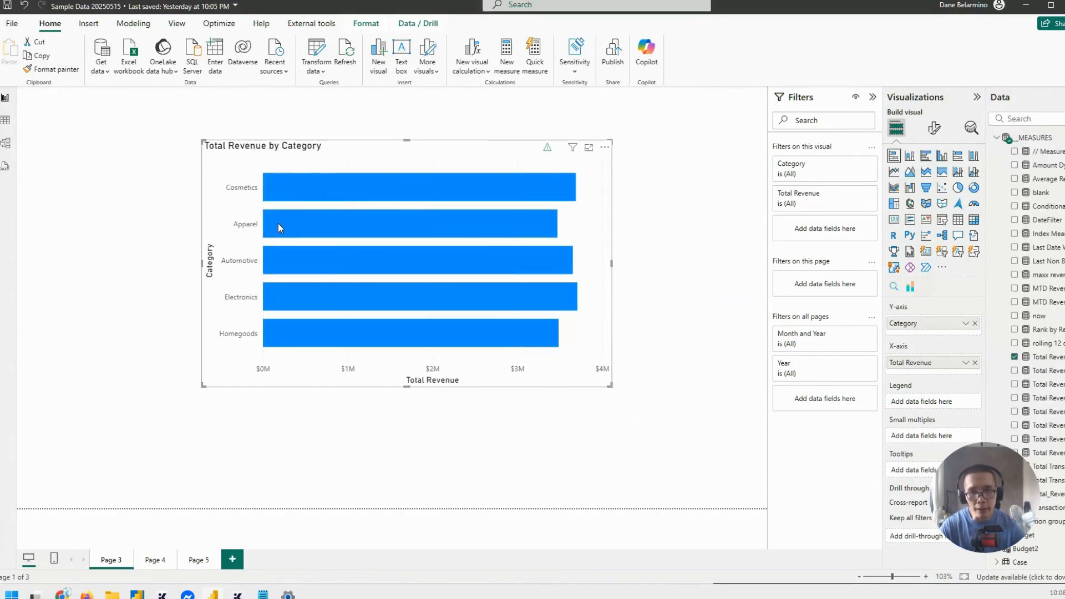
pyautogui.moveTo(434, 152); pyautogui.dragTo(436, 163)
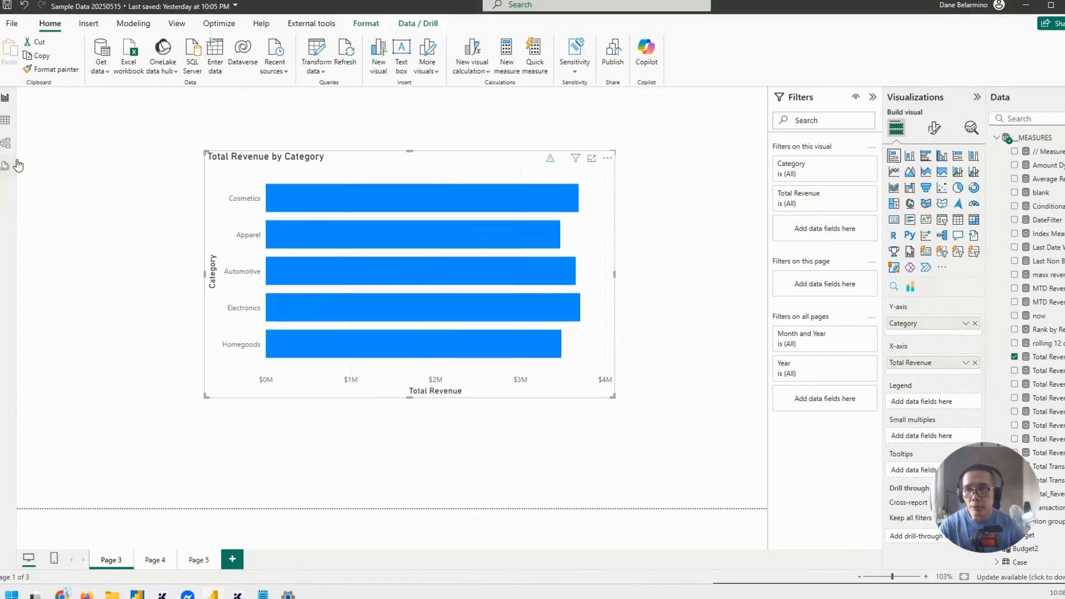
pyautogui.moveTo(271, 175); pyautogui.dragTo(237, 175)
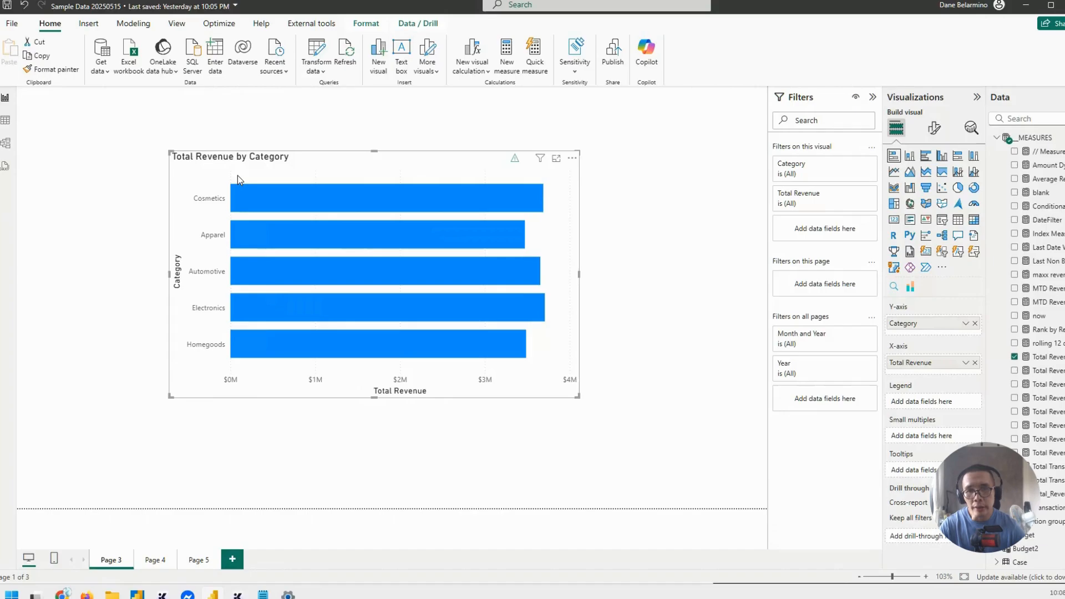
# - Start a new calculated table named DisconnectedCategory in the model's table view
pyautogui.click(5, 122)
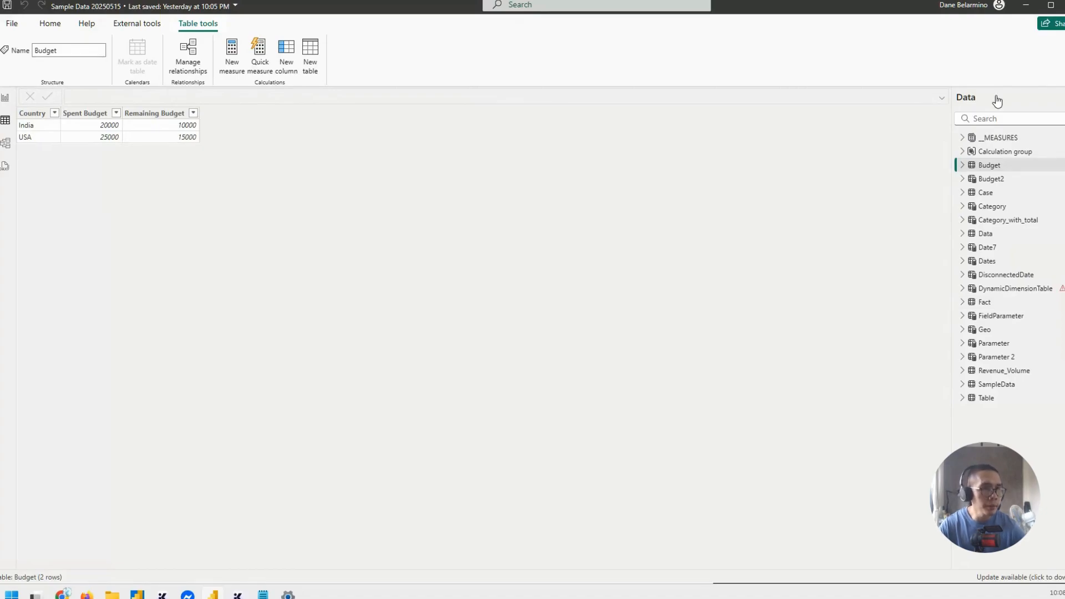
pyautogui.click(985, 206)
pyautogui.click(312, 58)
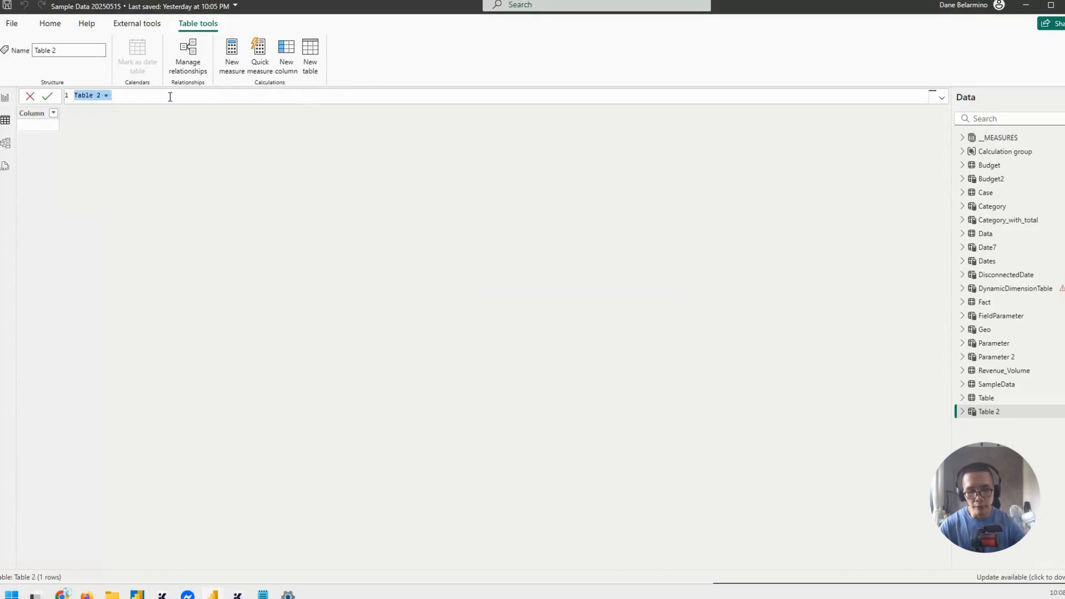
pyautogui.write('Ge')
pyautogui.press('BackSpace')
pyautogui.press('BackSpace')
pyautogui.write('Discon')
pyautogui.scroll(2, 170, 97)
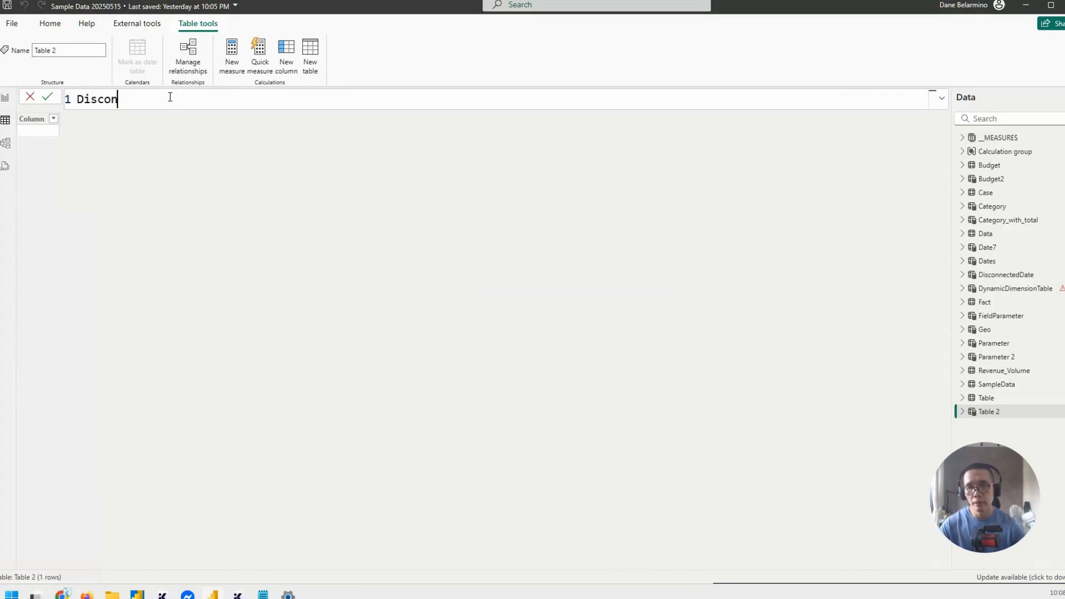
pyautogui.write('nected')
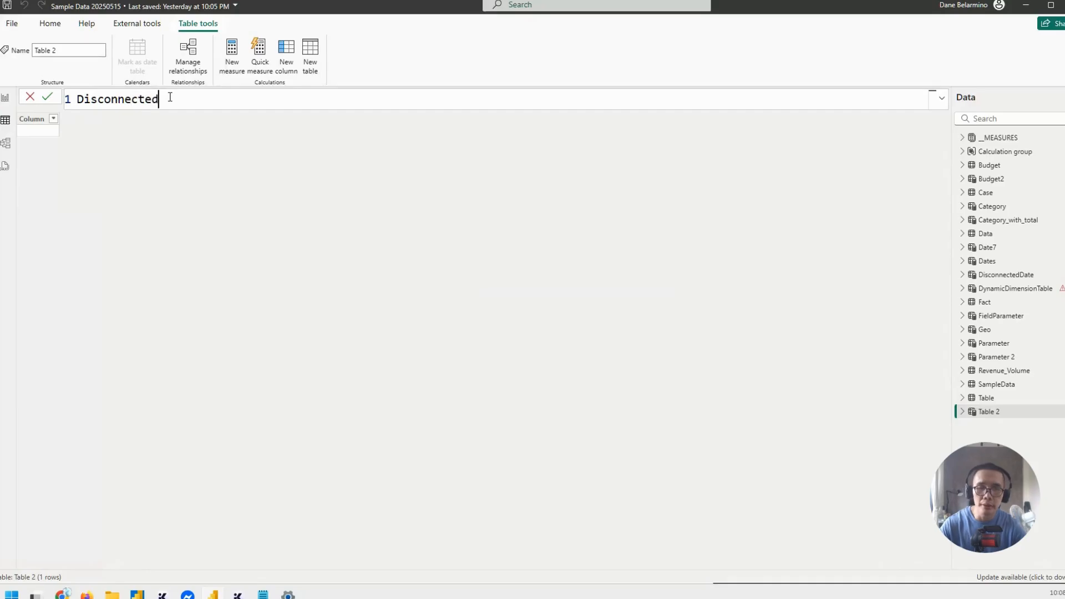
pyautogui.write('Category =')
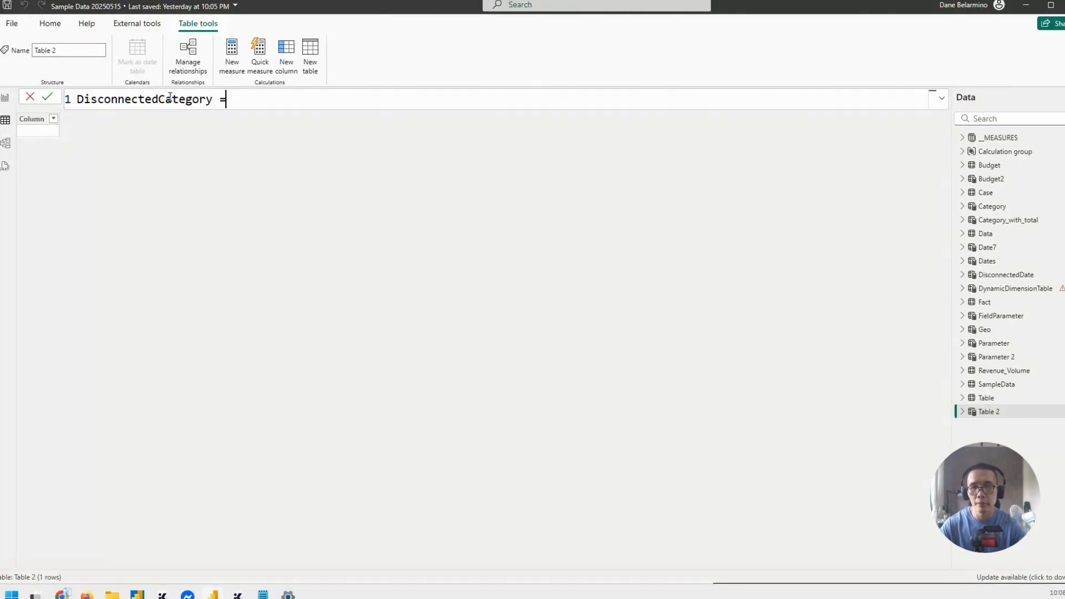
# - Define the DisconnectedCategory table as a copy of the Category table and commit the formula
pyautogui.hotkey('shift', 'Return')
pyautogui.write('categ')
pyautogui.press('Tab')
pyautogui.press('Return')
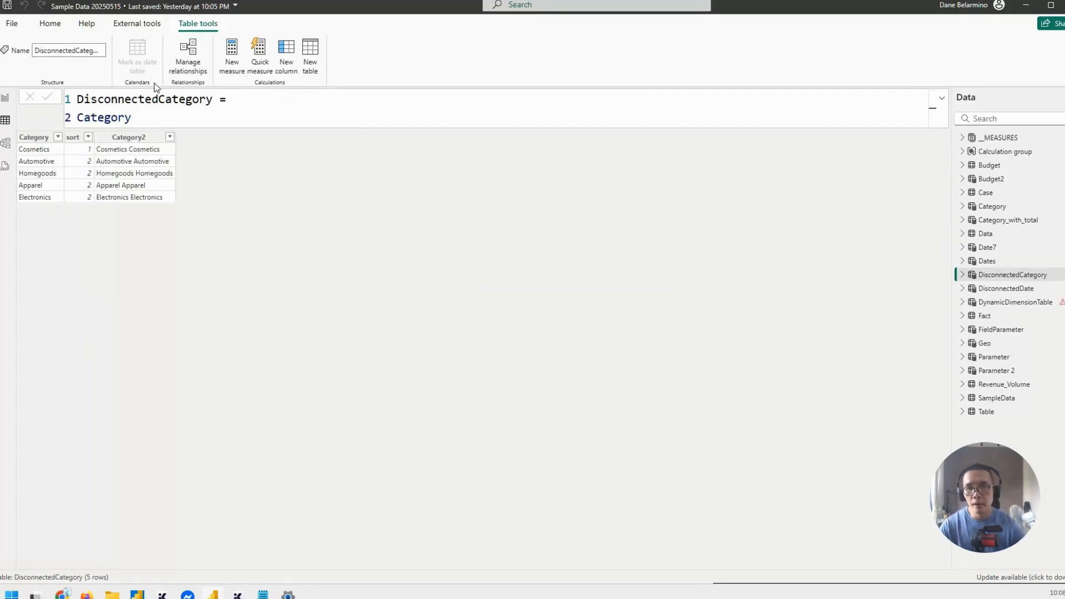
# - Return to the report page, move the bar chart aside and narrow it to free space for a slicer
pyautogui.click(6, 100)
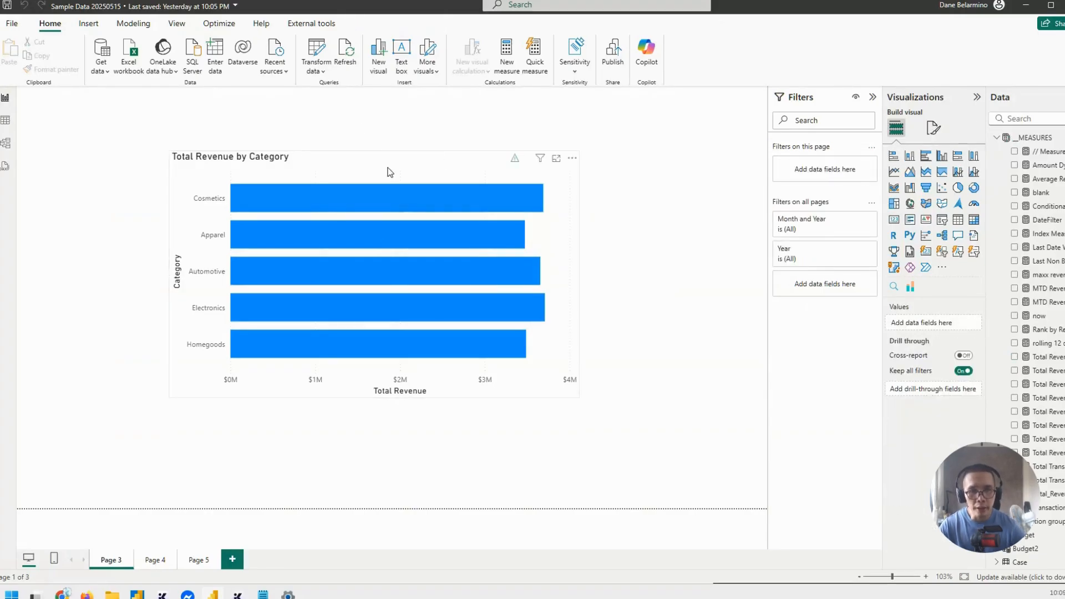
pyautogui.moveTo(438, 157); pyautogui.dragTo(528, 158)
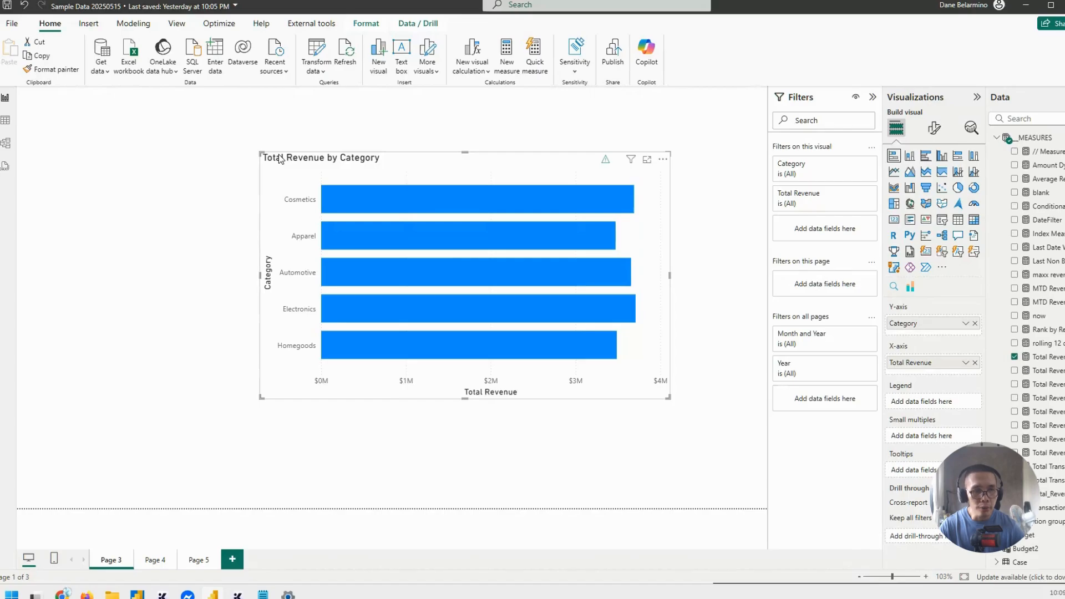
pyautogui.moveTo(258, 152); pyautogui.dragTo(393, 153)
# - Add a slicer with the Category field from DisconnectedCategory beside the bar chart, shrink it and position it
pyautogui.click(1025, 118)
pyautogui.write('disco')
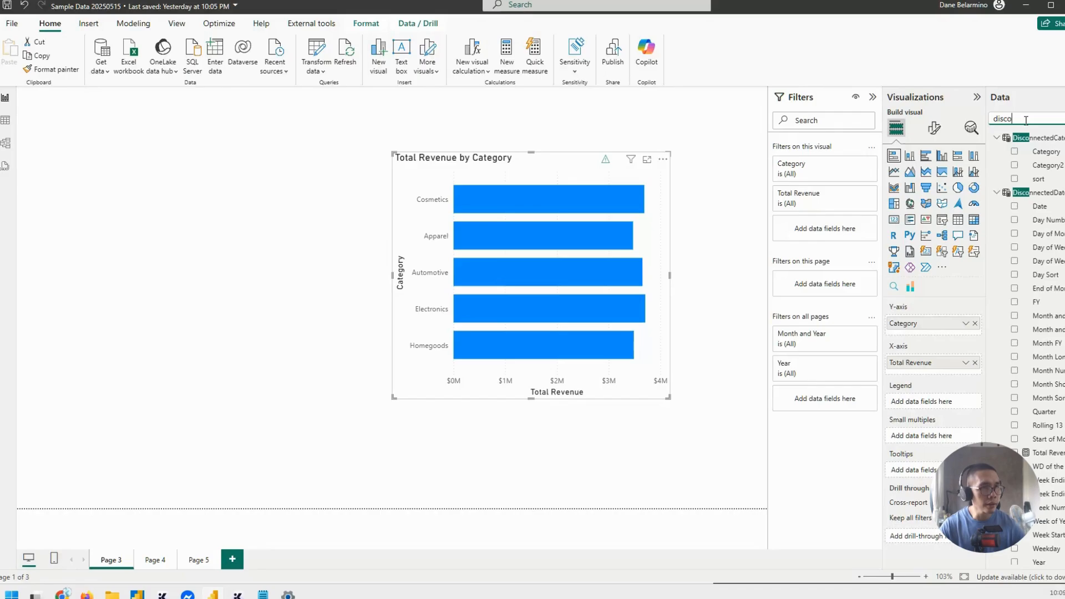
pyautogui.moveTo(1048, 157); pyautogui.dragTo(247, 188)
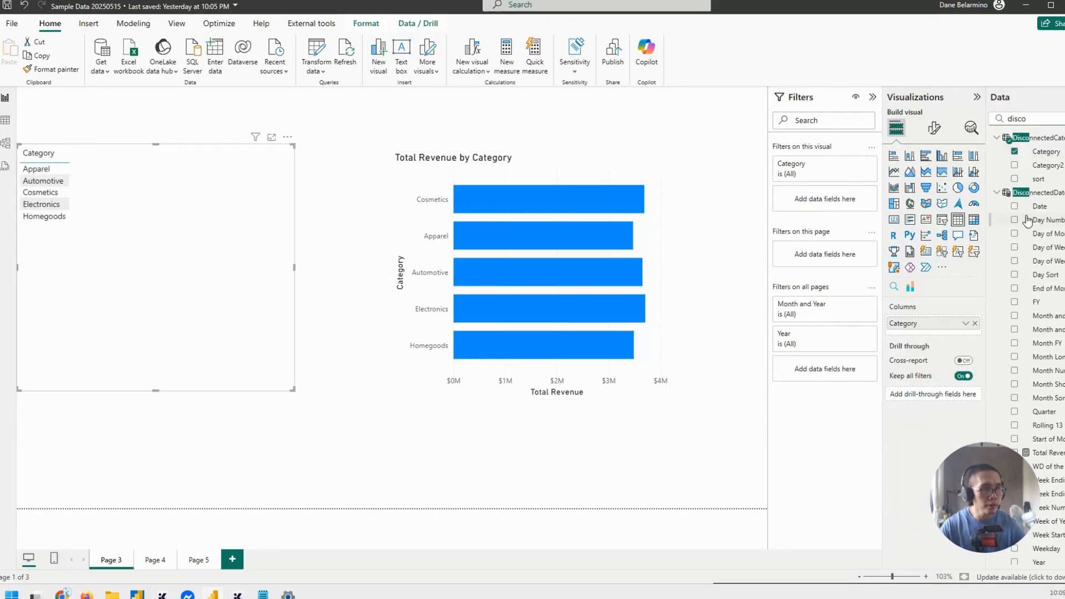
pyautogui.click(941, 220)
pyautogui.moveTo(183, 333); pyautogui.dragTo(210, 340)
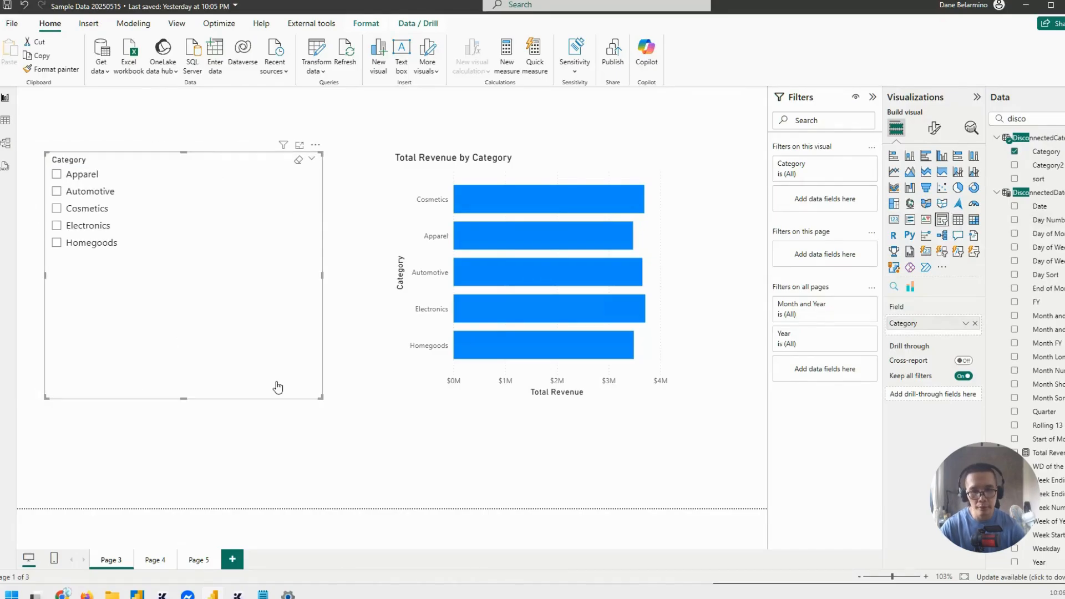
pyautogui.moveTo(315, 400); pyautogui.dragTo(267, 299)
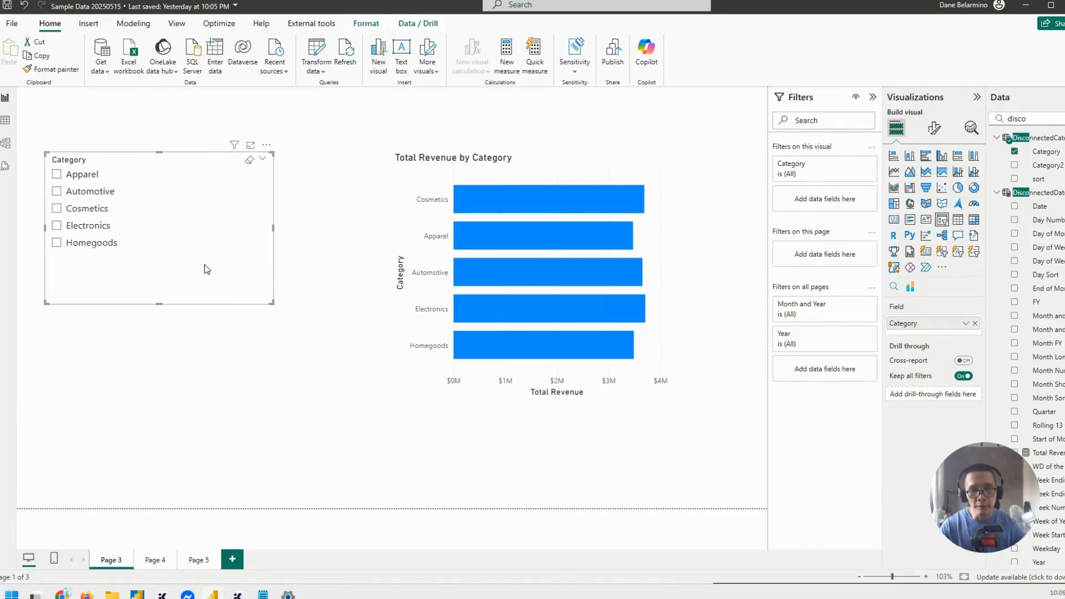
pyautogui.moveTo(189, 253); pyautogui.dragTo(220, 274)
# - Test the slicer by selecting Apparel, Cosmetics and Homegoods in turn, shift it slightly and leave Automotive selected
pyautogui.click(126, 199)
pyautogui.click(133, 228)
pyautogui.click(135, 262)
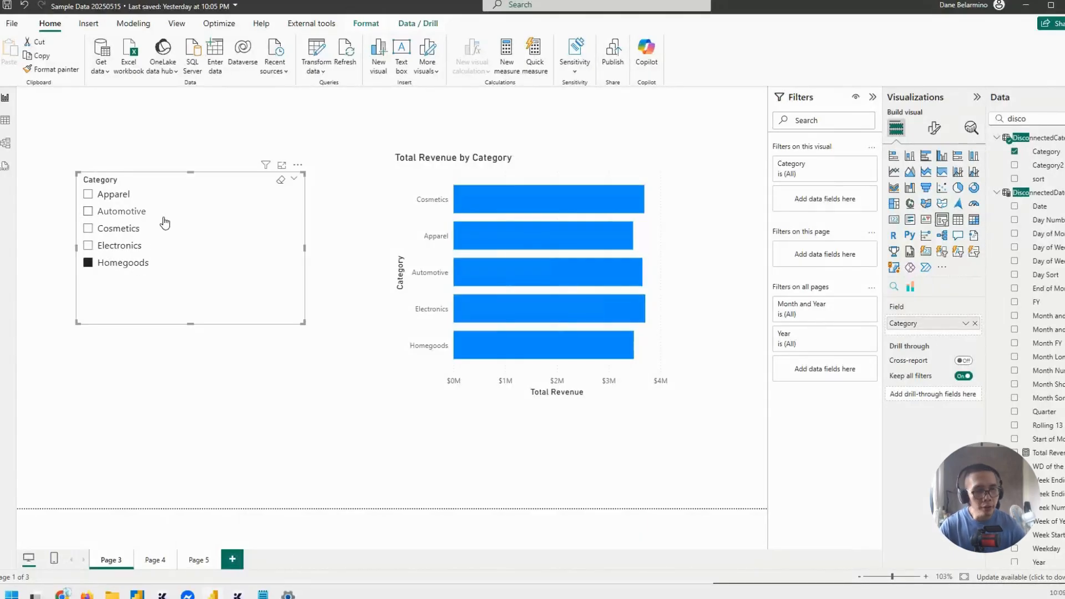
pyautogui.moveTo(172, 188); pyautogui.dragTo(159, 185)
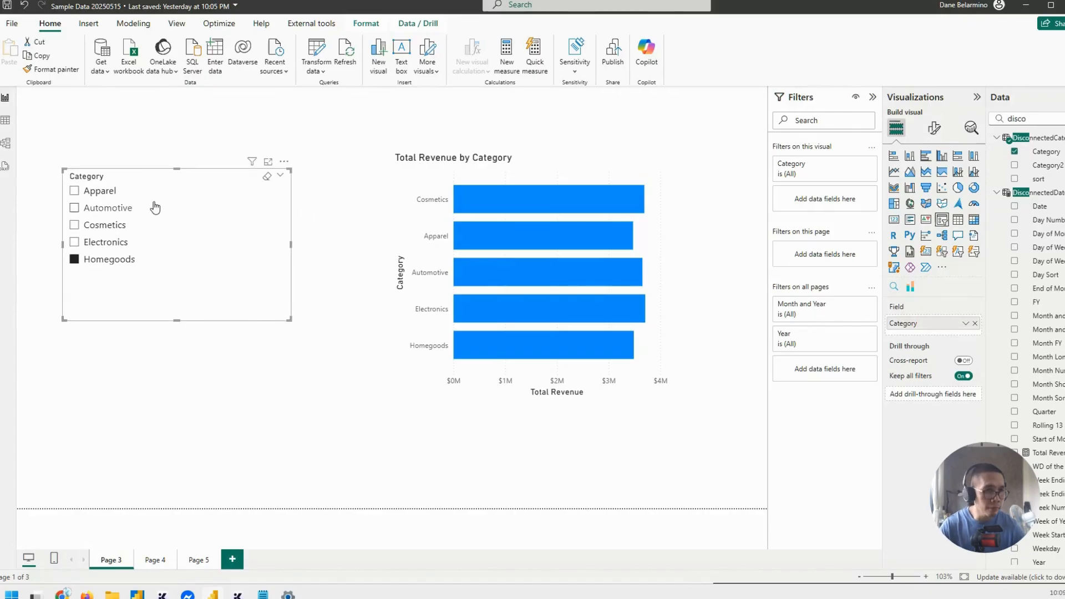
pyautogui.click(91, 209)
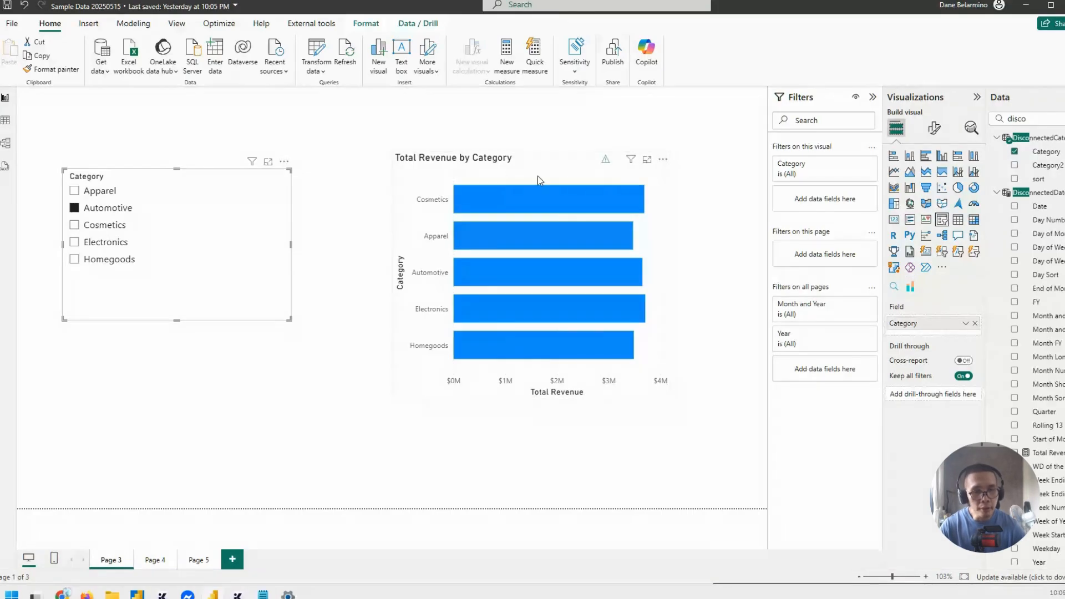
# - Adjust the positions of the bar chart and the slicer, and inspect the Cosmetics bar's details
pyautogui.moveTo(537, 175); pyautogui.dragTo(517, 167)
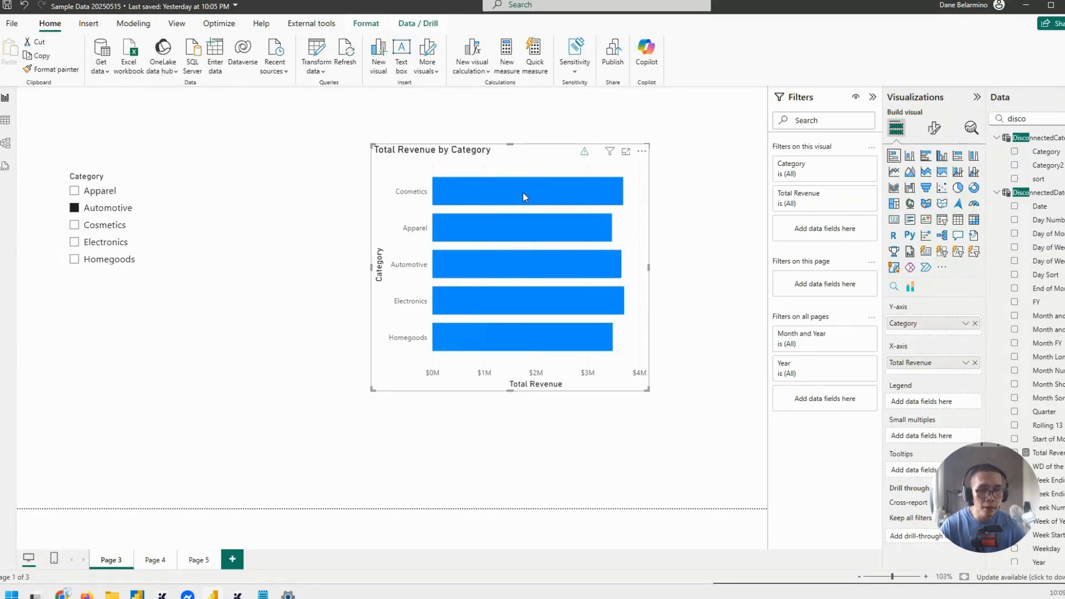
pyautogui.moveTo(180, 242); pyautogui.dragTo(201, 253)
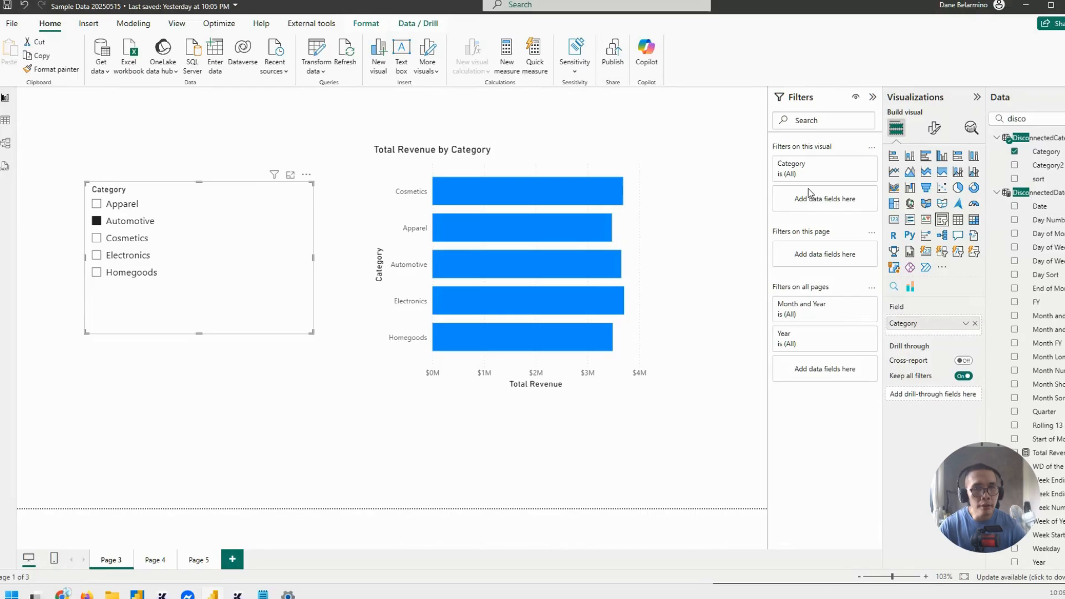
pyautogui.moveTo(524, 194)
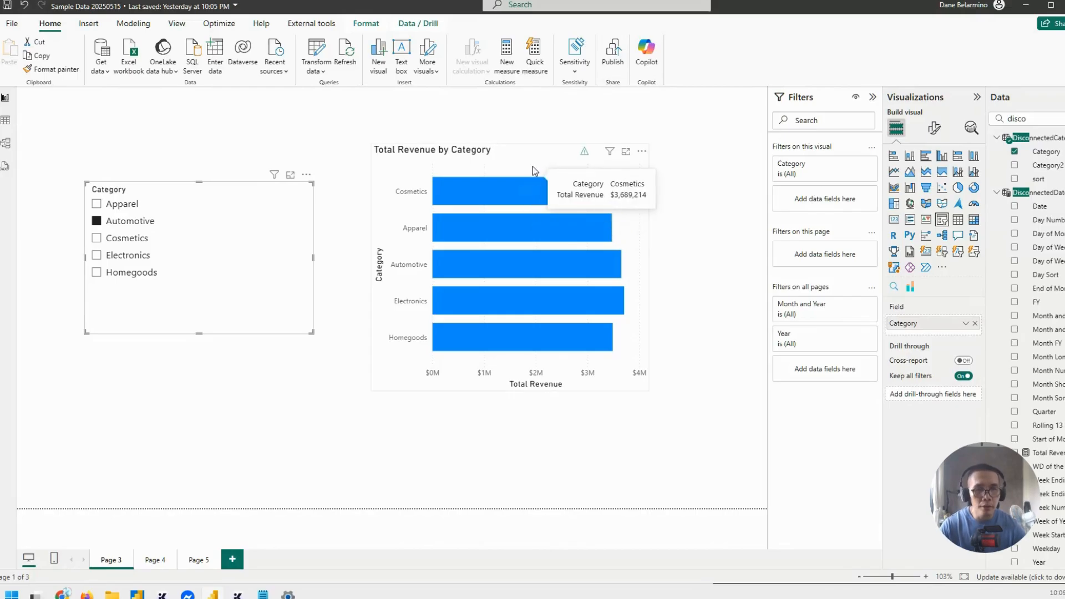
pyautogui.moveTo(522, 162); pyautogui.dragTo(511, 158)
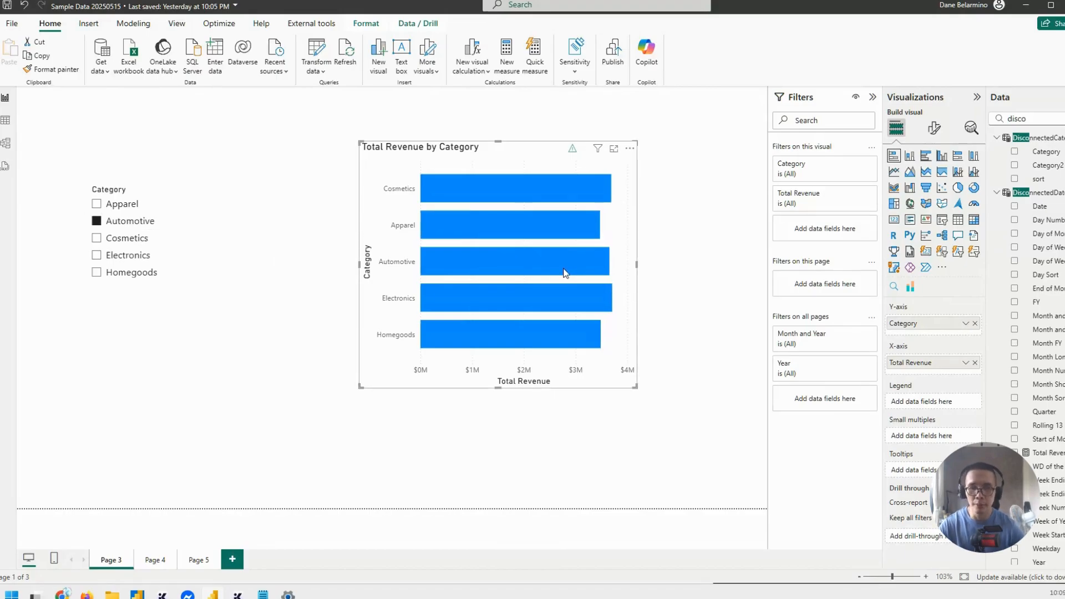
pyautogui.moveTo(535, 217)
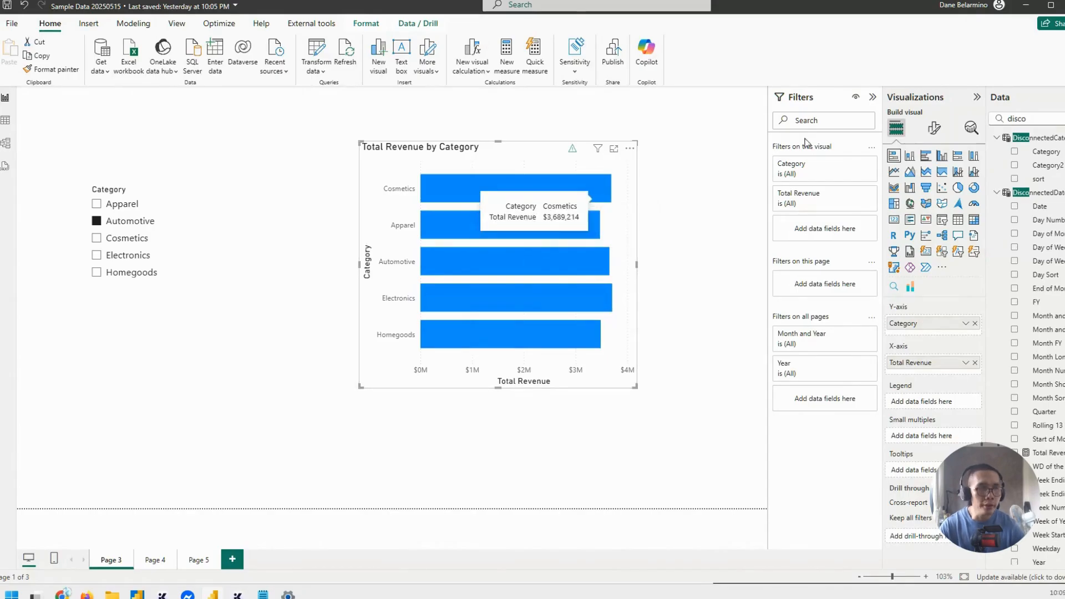
# - Create a new measure named Conditional bar color in the DisconnectedCategory table and enlarge the formula text
pyautogui.rightClick(1039, 164)
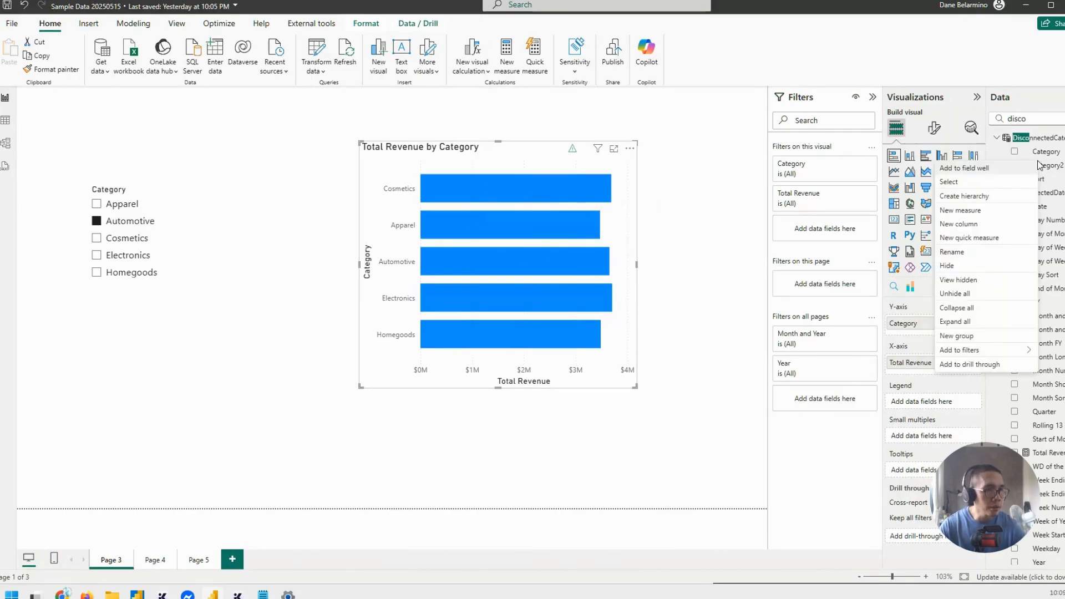
pyautogui.click(974, 210)
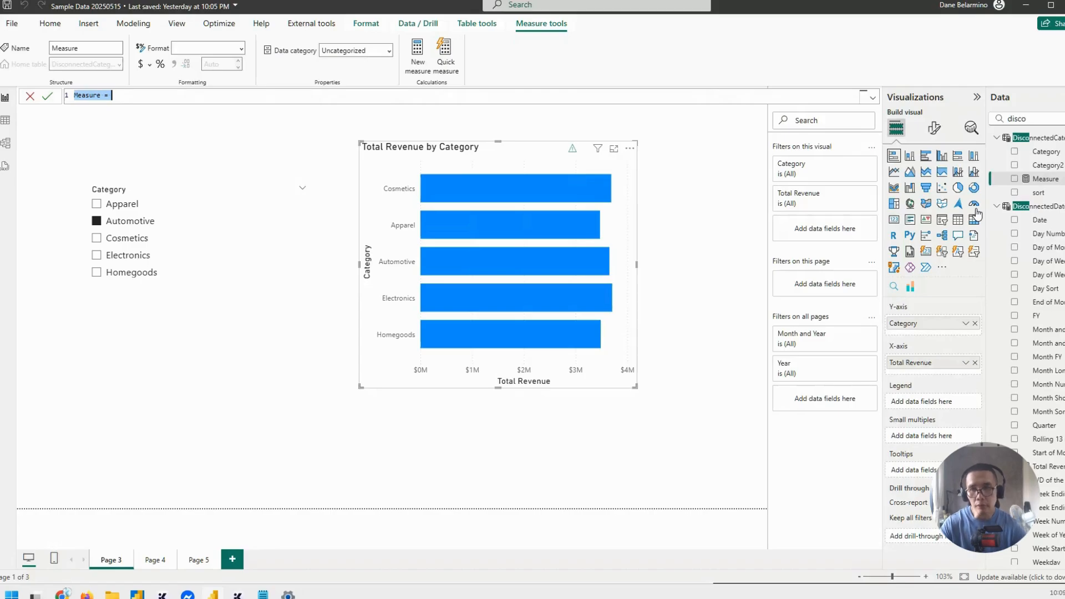
pyautogui.write('Cond')
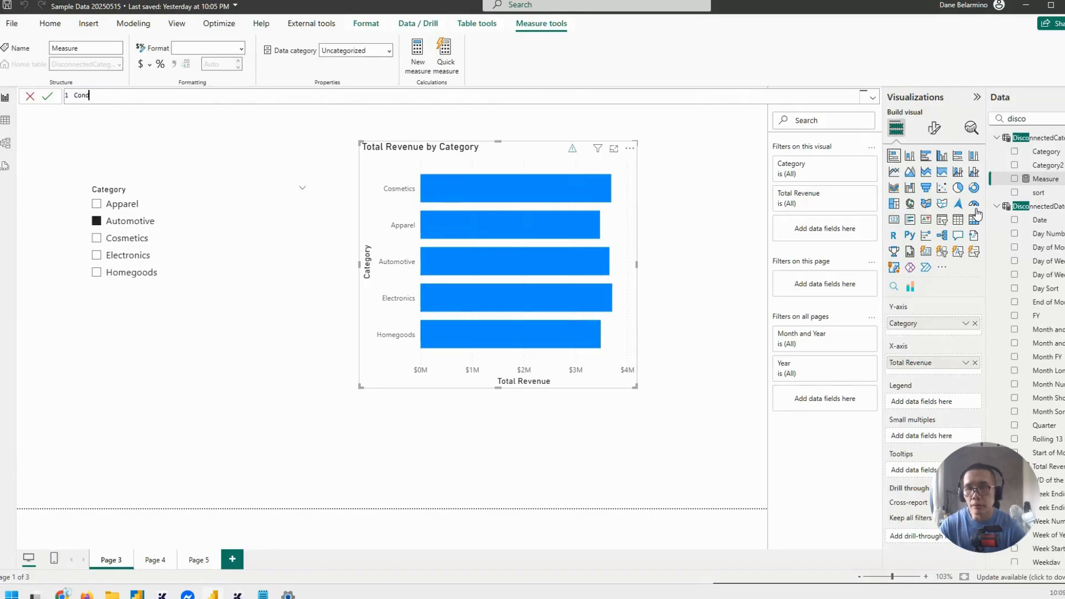
pyautogui.write('itional bar')
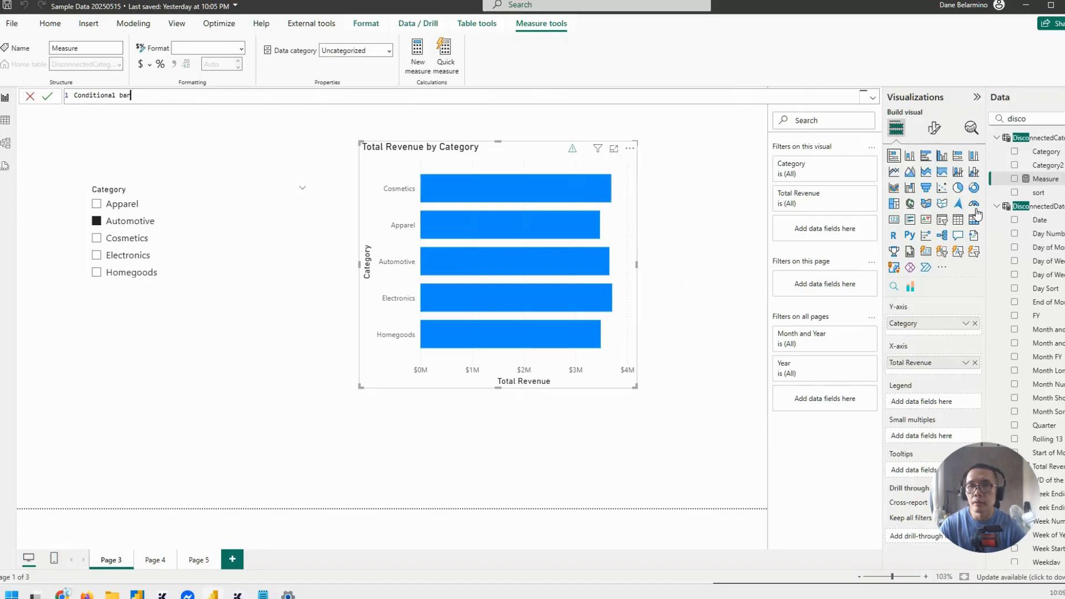
pyautogui.write(' color =')
pyautogui.hotkey('shift', 'Return')
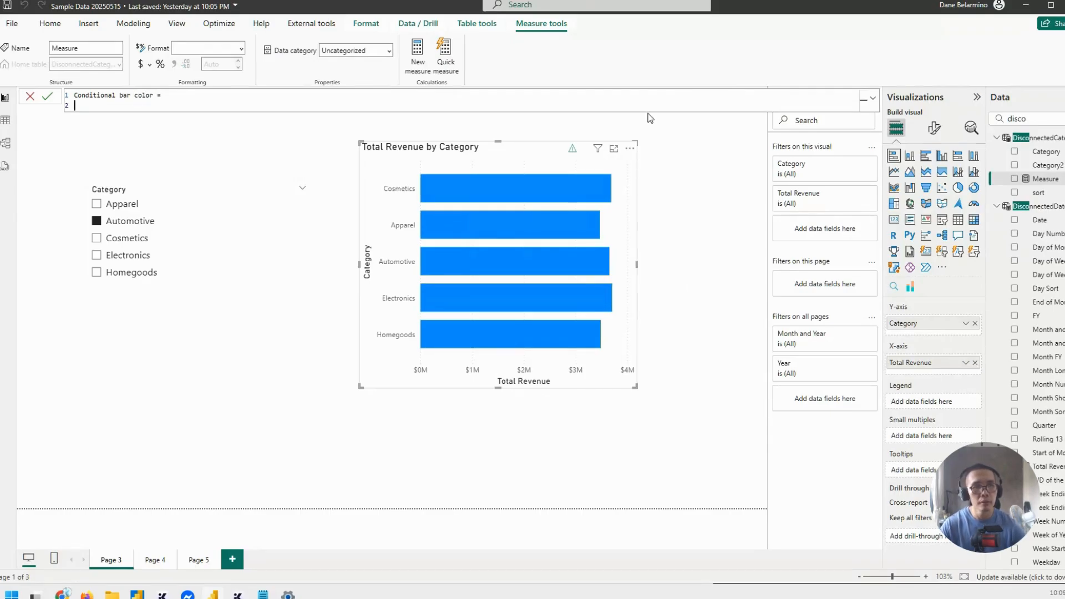
pyautogui.scroll(2, 662, 93)
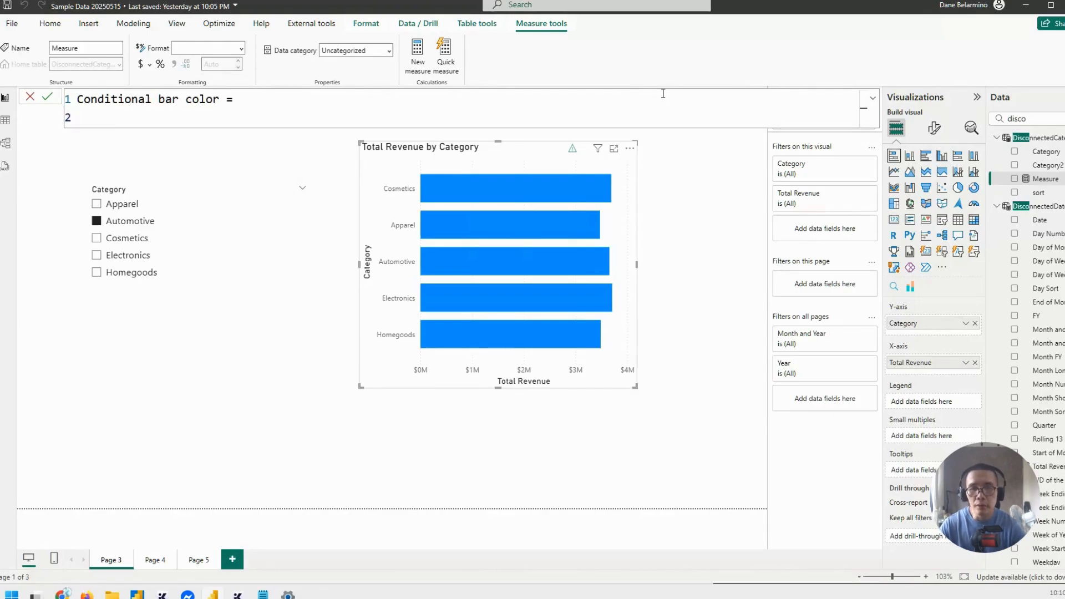
# - Begin the measure's formula with an IF whose test starts with SELECTEDVALUE ( Category[Category] )
pyautogui.write('if')
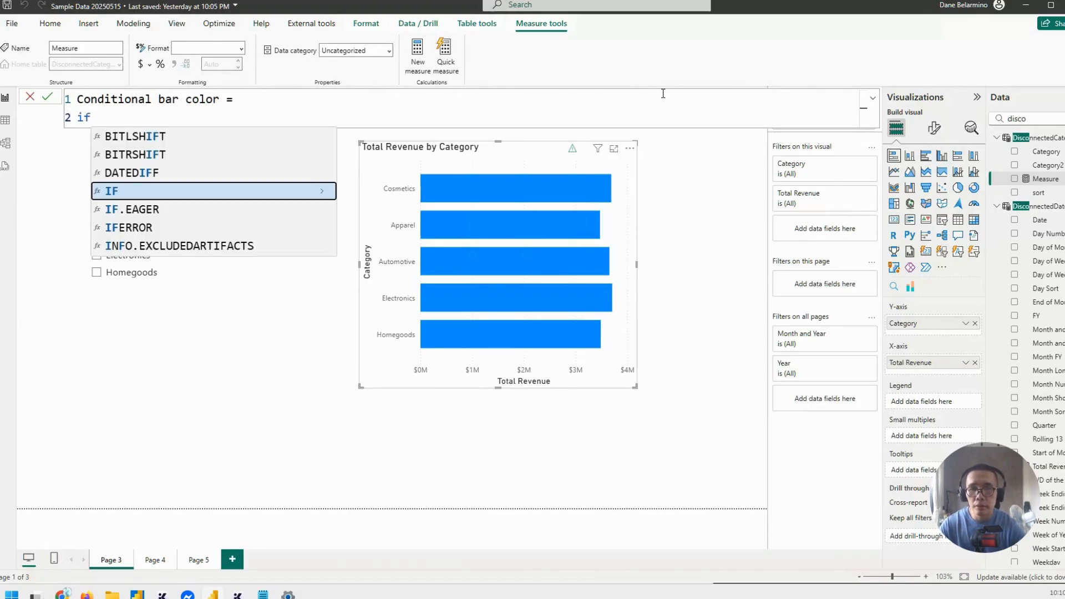
pyautogui.press('Tab')
pyautogui.press('BackSpace')
pyautogui.write('( ')
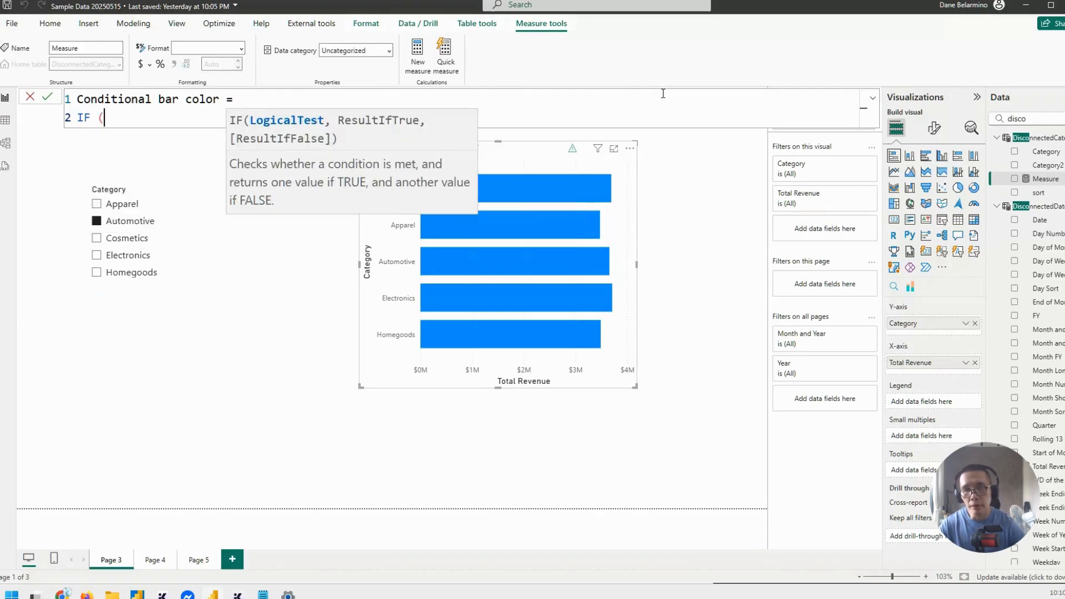
pyautogui.write('selectedvalue')
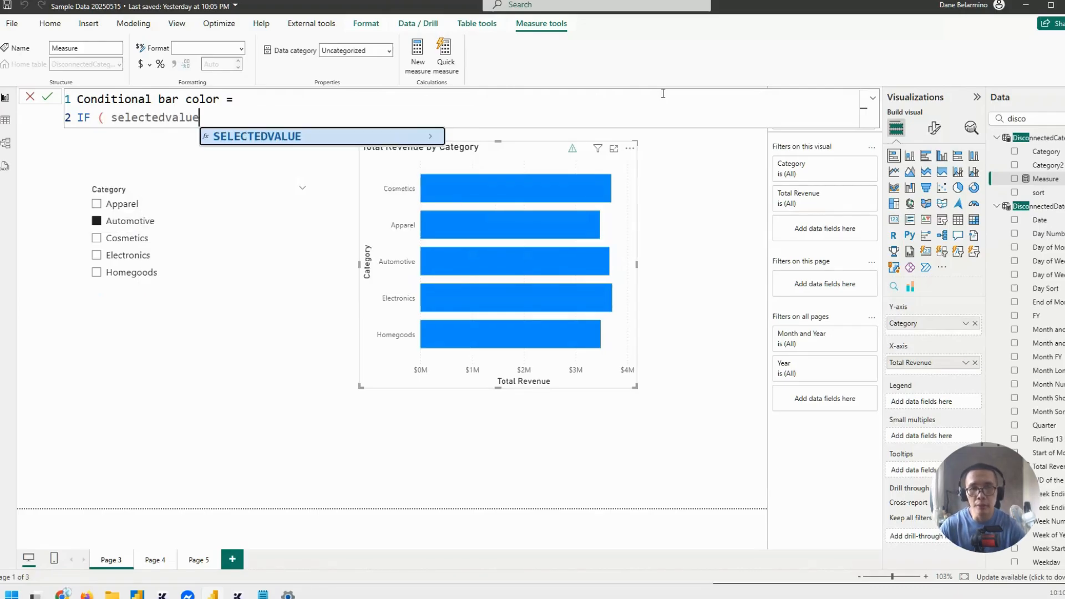
pyautogui.press('Tab')
pyautogui.press('BackSpace')
pyautogui.write('( SELECTEDVALUE (')
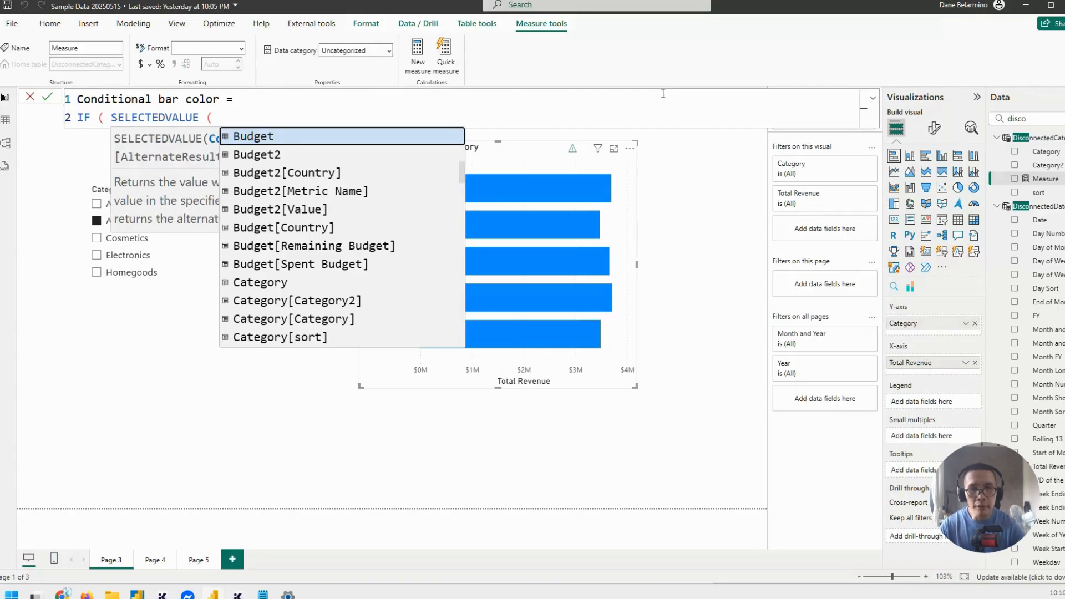
pyautogui.write('category')
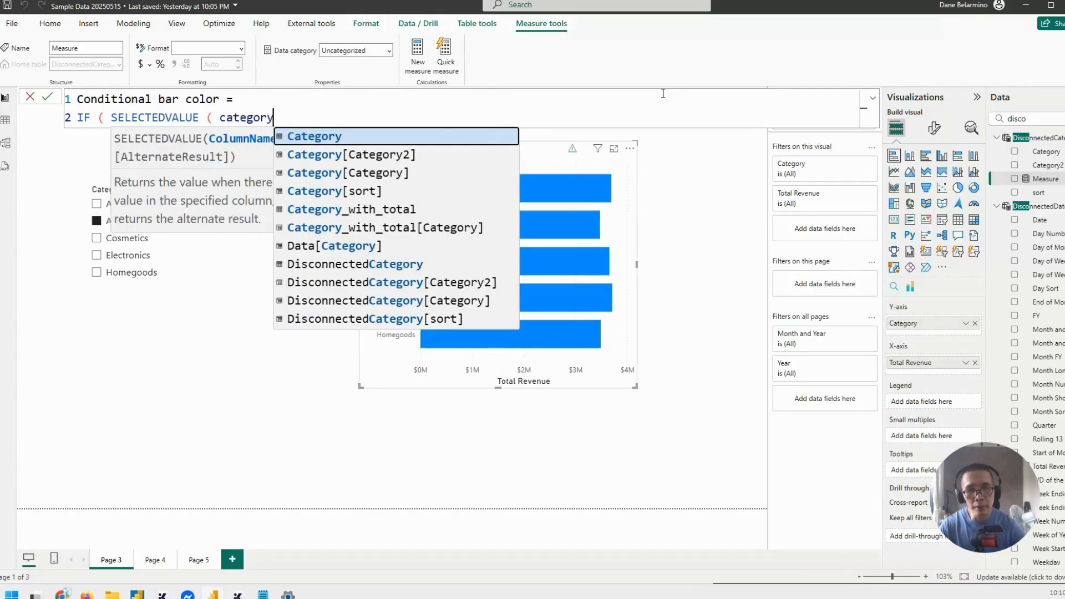
pyautogui.press('Down')
pyautogui.press('Down')
pyautogui.press('Tab')
pyautogui.write(')')
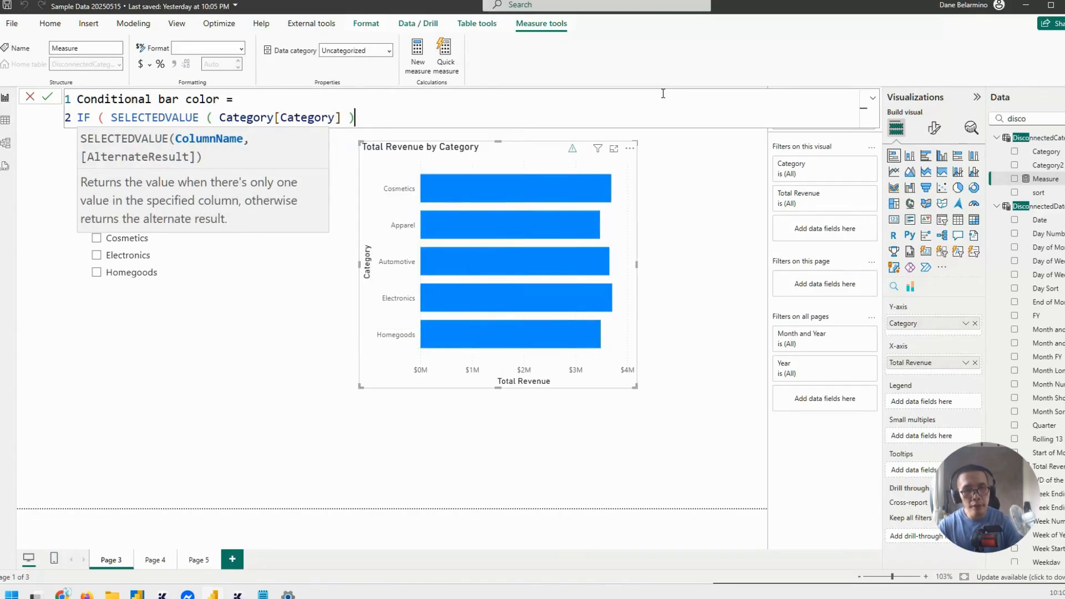
# - Complete the IF test with IN VALUES( DisconnectedCategory[Category] ), writing the IN operator in capitals
pyautogui.write(' in values')
pyautogui.press('Tab')
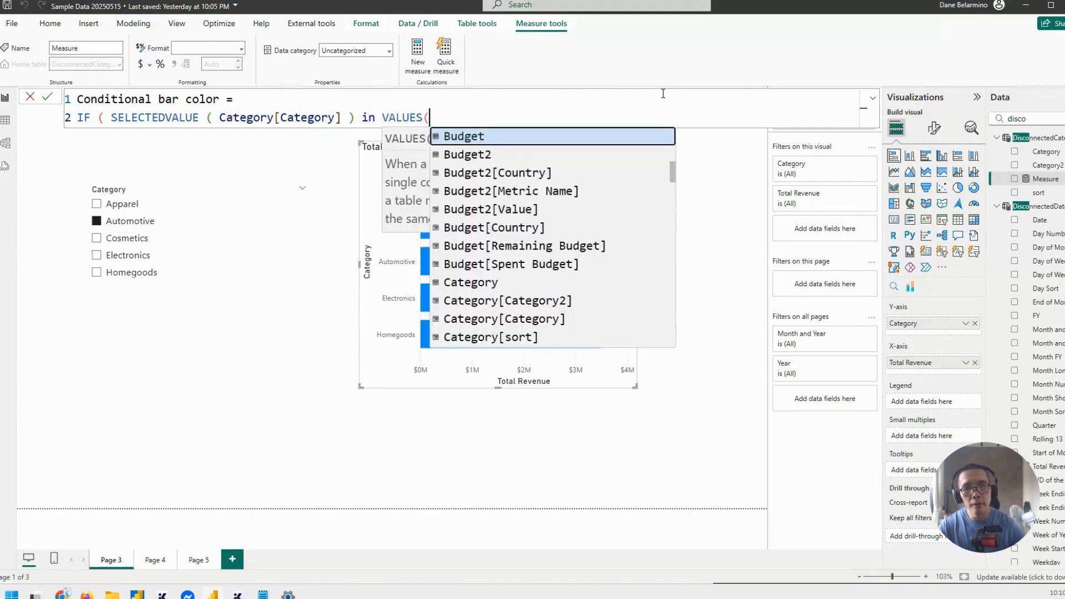
pyautogui.click(376, 117)
pyautogui.doubleClick(372, 117)
pyautogui.write('IN')
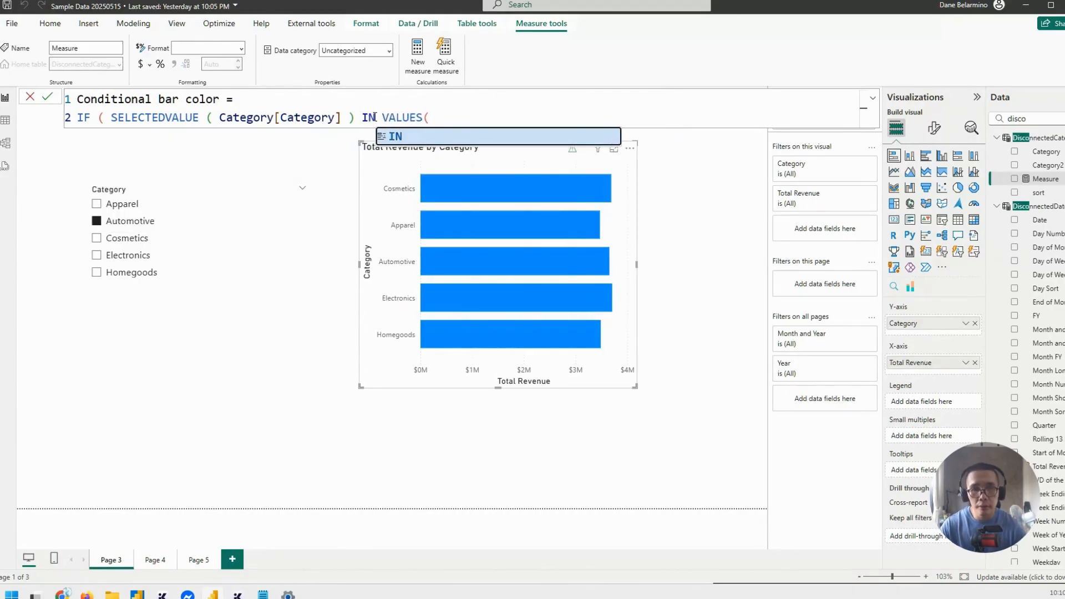
pyautogui.click(457, 114)
pyautogui.write('disc')
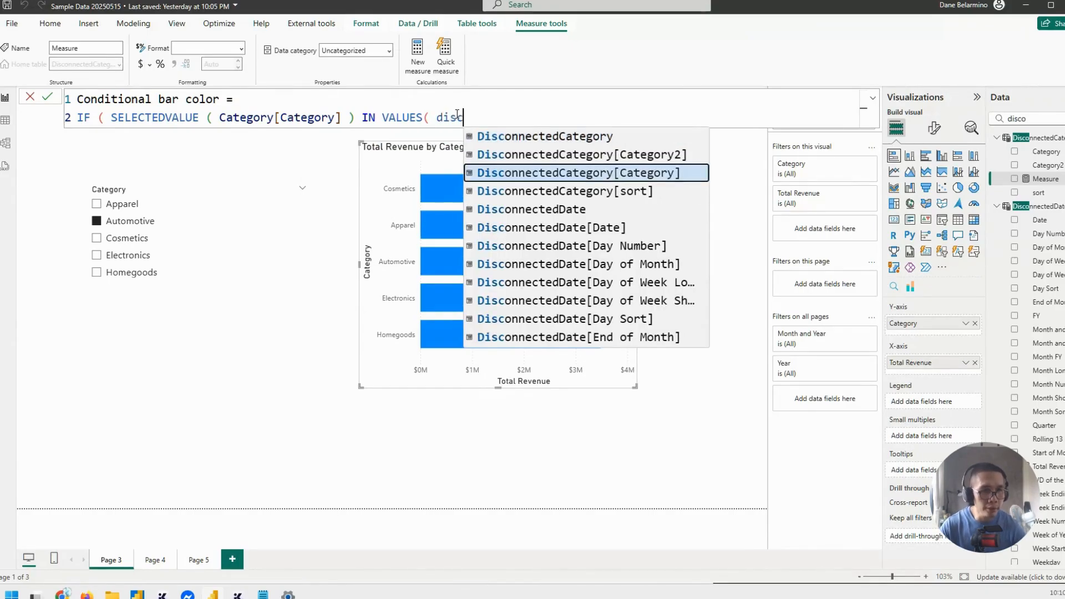
pyautogui.press('Tab')
pyautogui.write(')')
# - Return "red" when the IF test is true, close the function and commit the measure
pyautogui.write(',')
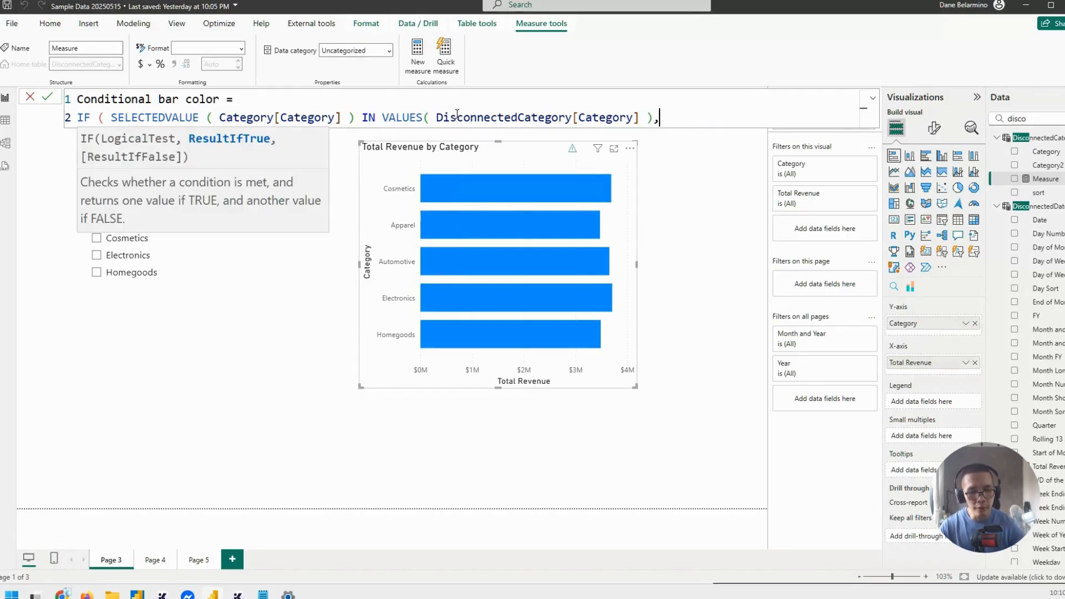
pyautogui.write(' "red"')
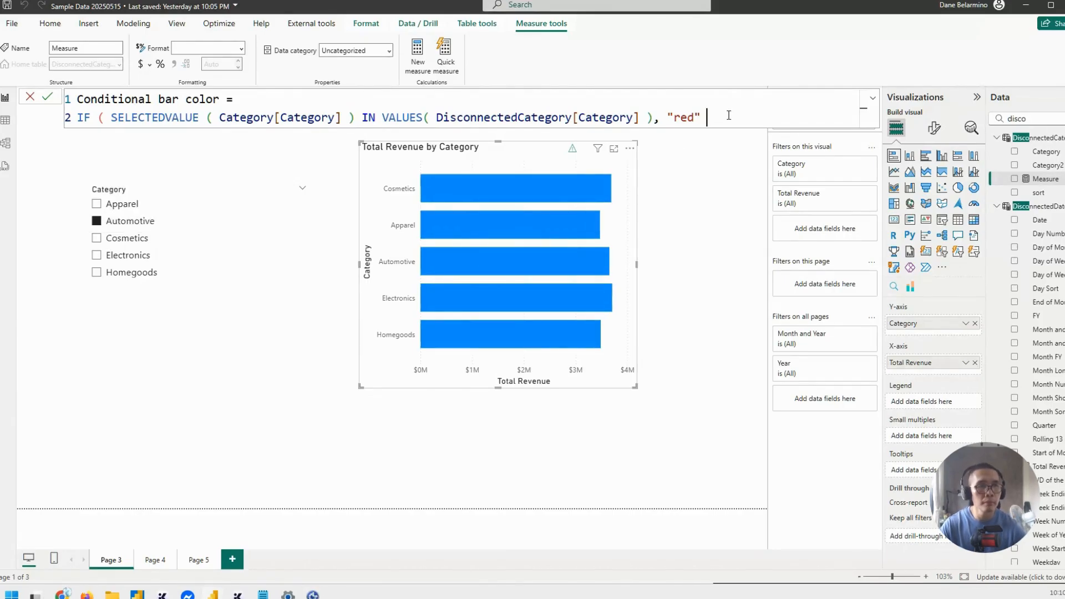
pyautogui.write(')')
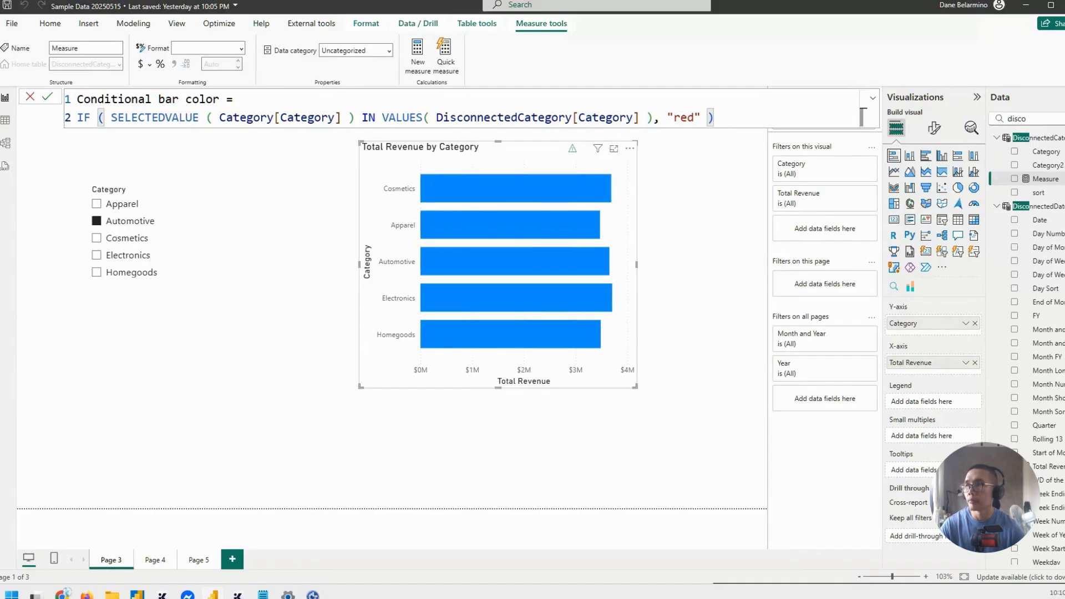
pyautogui.press('Return')
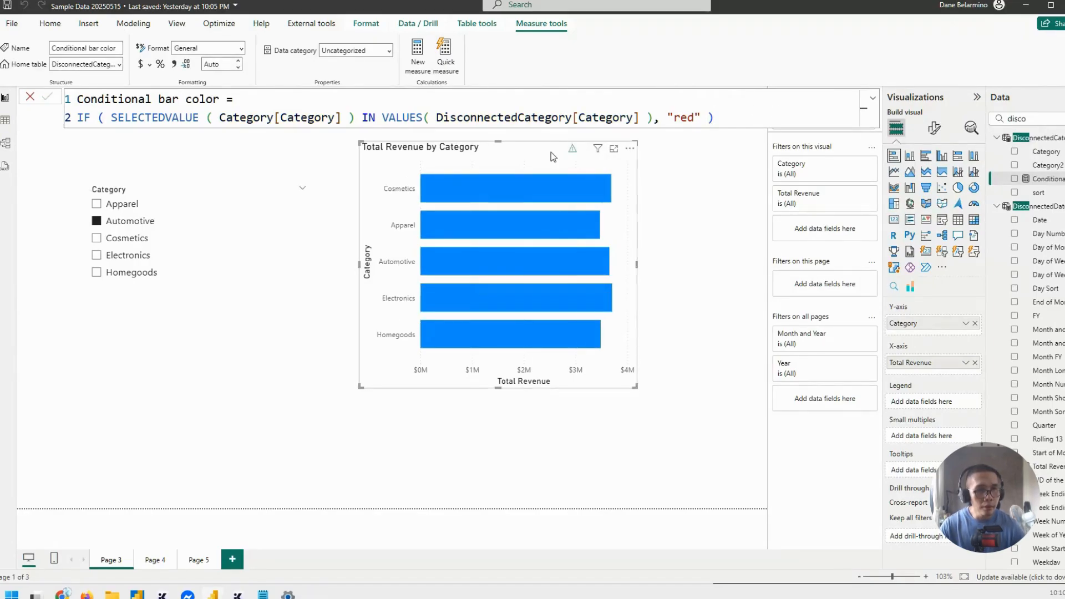
# - Shift the Total Revenue by Category chart slightly and clear the broken conditional formatting from its bar color
pyautogui.moveTo(551, 152); pyautogui.dragTo(524, 165)
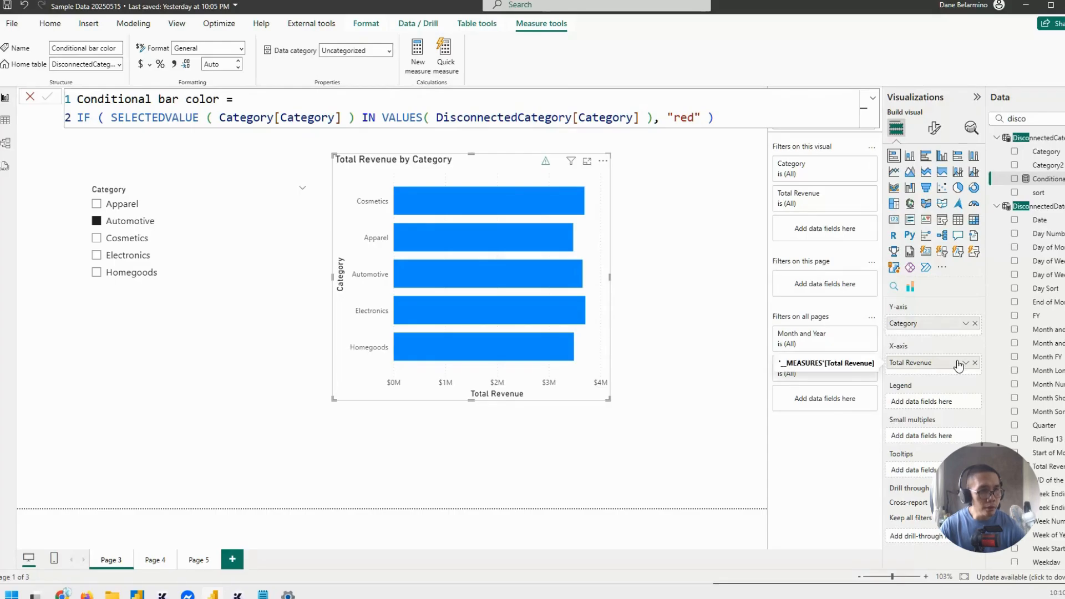
pyautogui.click(934, 128)
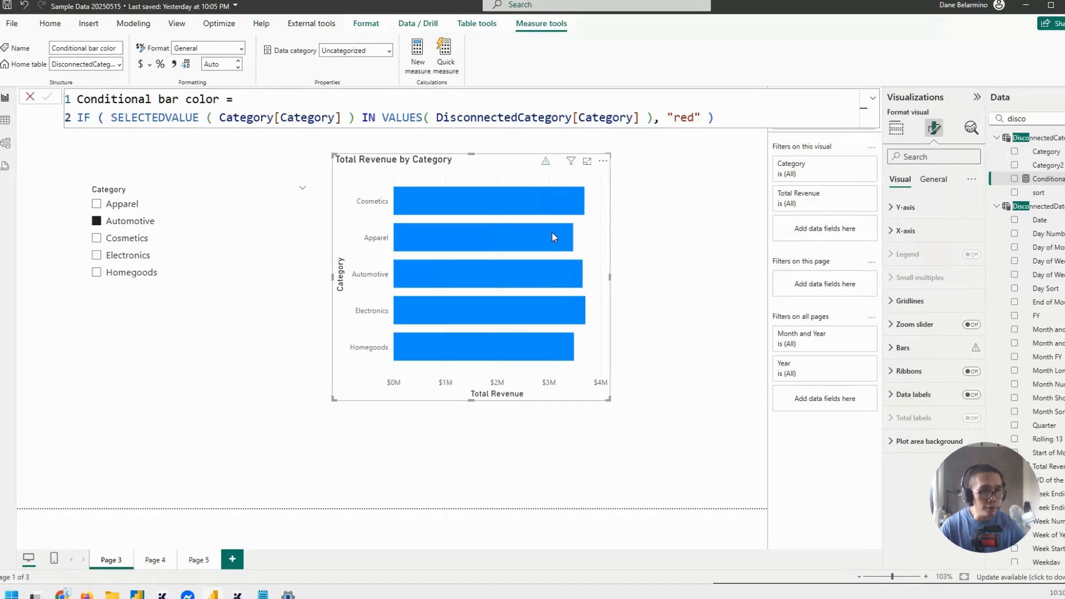
pyautogui.click(625, 240)
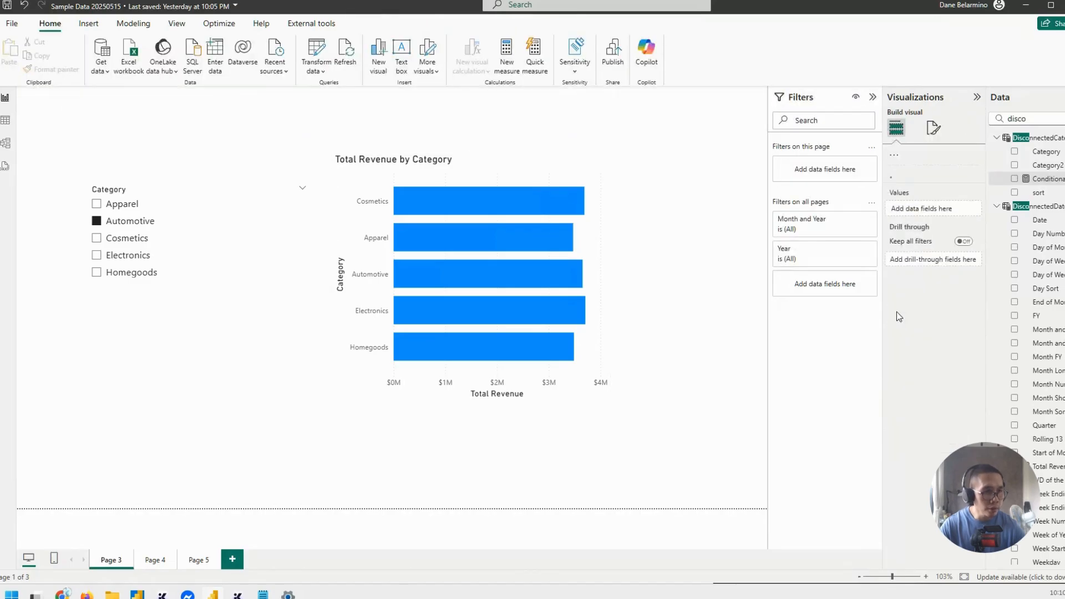
pyautogui.click(593, 227)
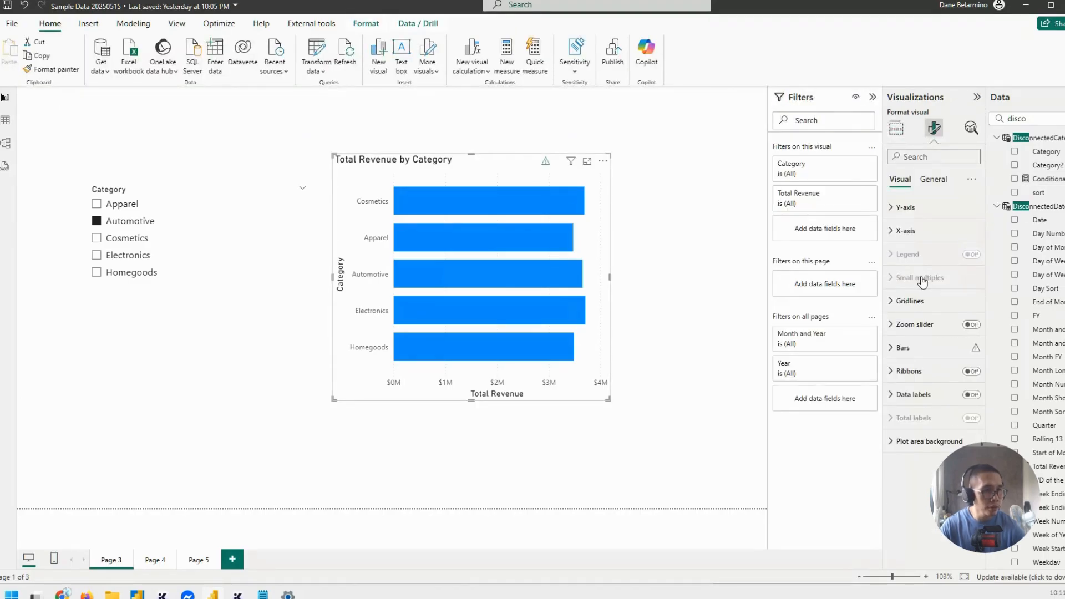
pyautogui.click(903, 348)
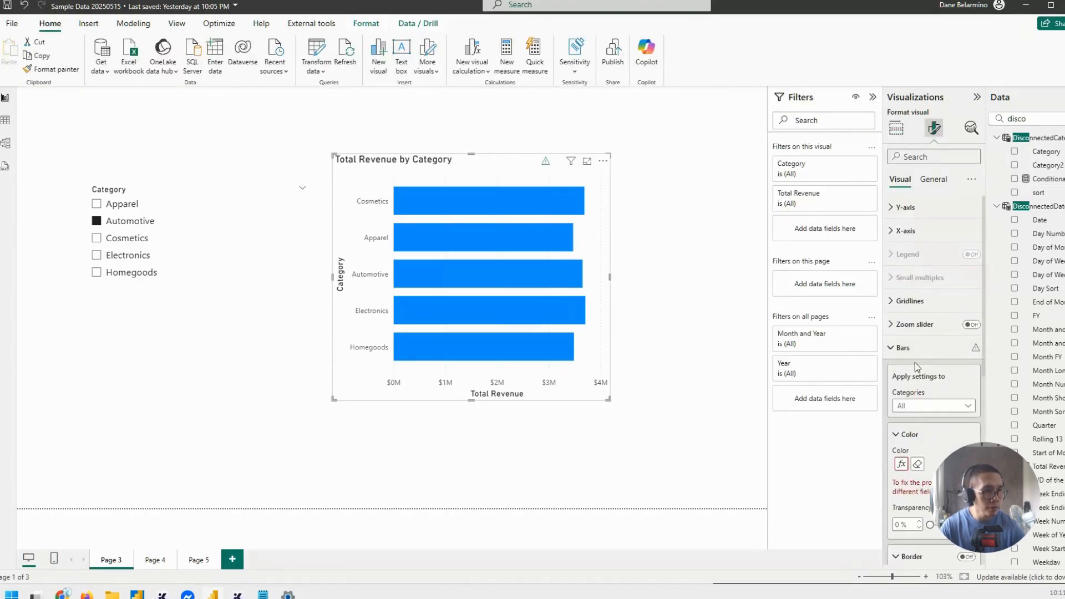
pyautogui.click(917, 464)
# - Apply conditional formatting to the bar color with the Field value format style, based on the Conditional bar color measure
pyautogui.click(931, 464)
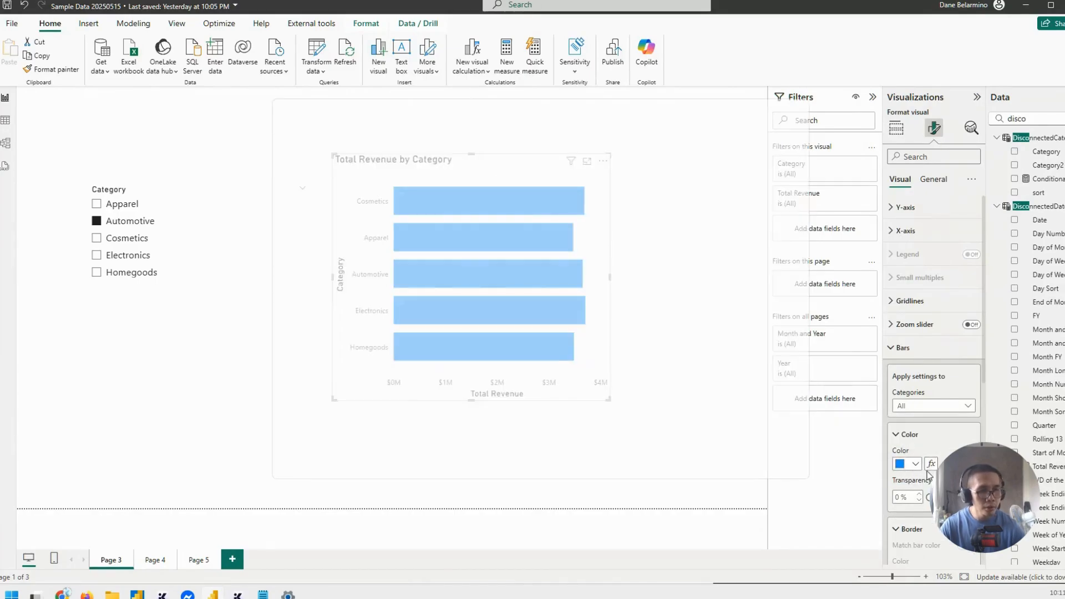
pyautogui.click(333, 166)
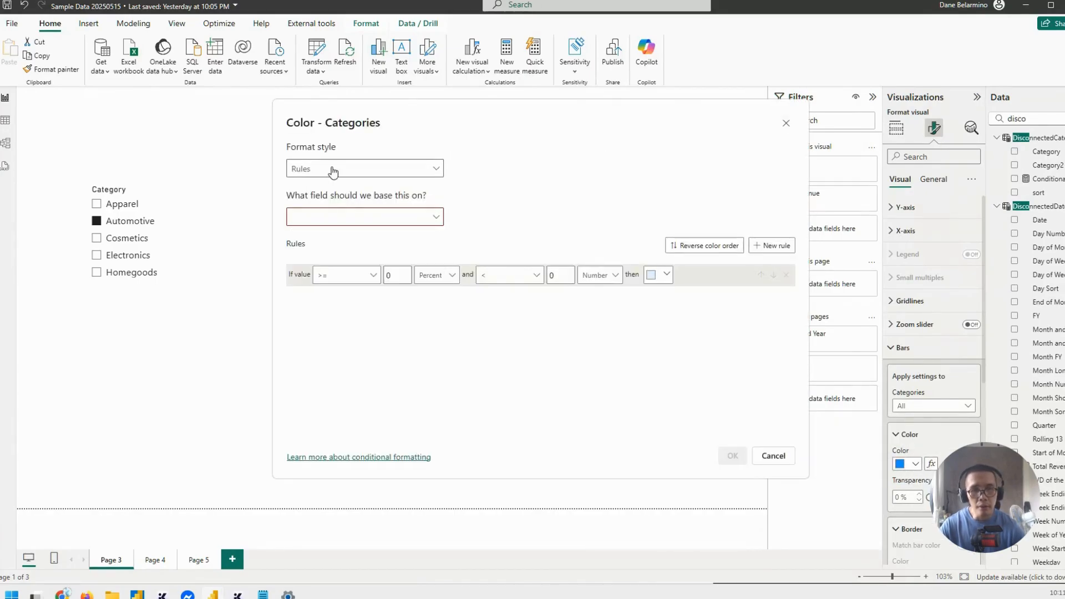
pyautogui.click(333, 168)
pyautogui.click(341, 218)
pyautogui.write('bar')
pyautogui.click(344, 272)
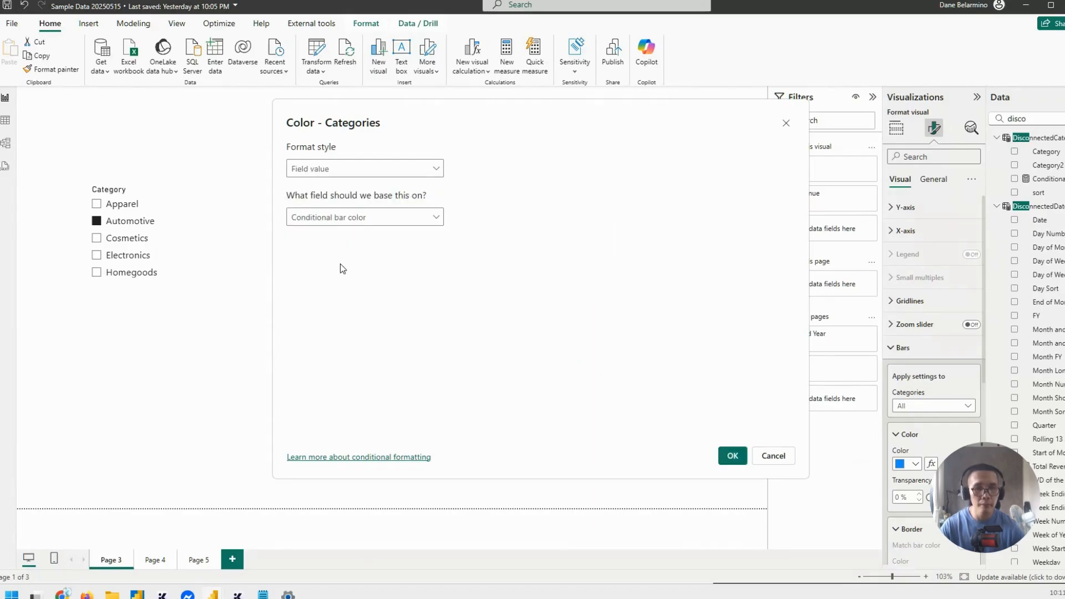
pyautogui.click(732, 458)
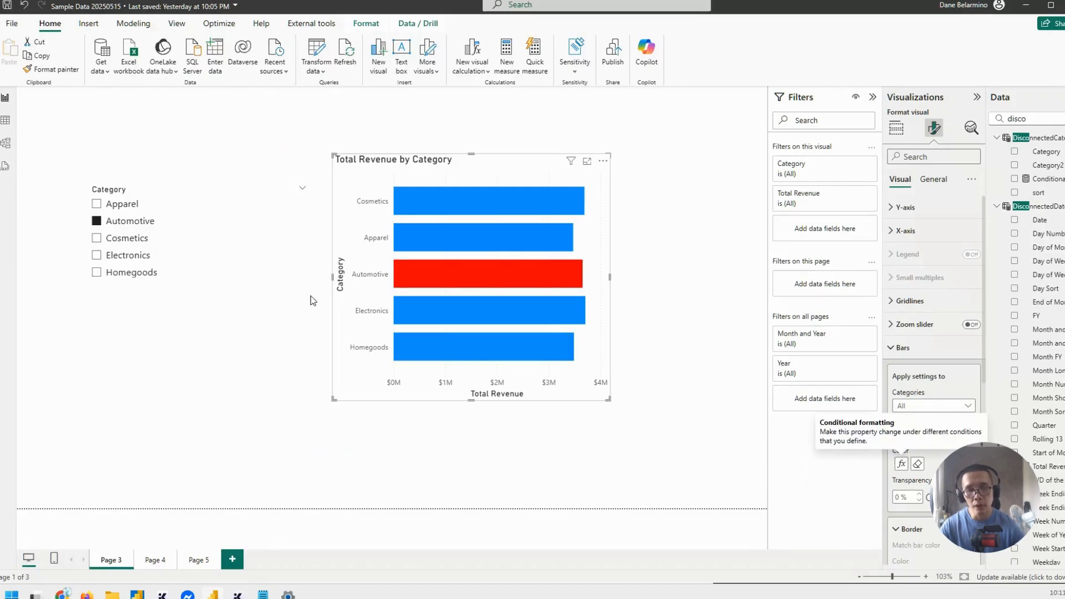
# - Test the bar coloring by selecting Cosmetics, Electronics and Homegoods in the slicer, and clear the selection
pyautogui.click(127, 238)
pyautogui.click(127, 257)
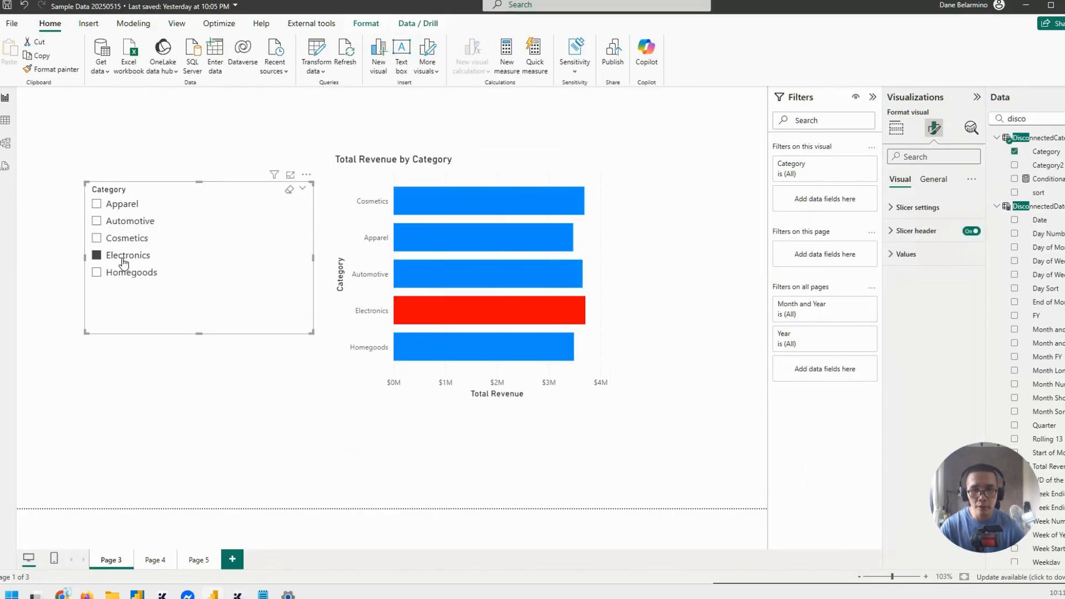
pyautogui.click(129, 271)
pyautogui.click(152, 276)
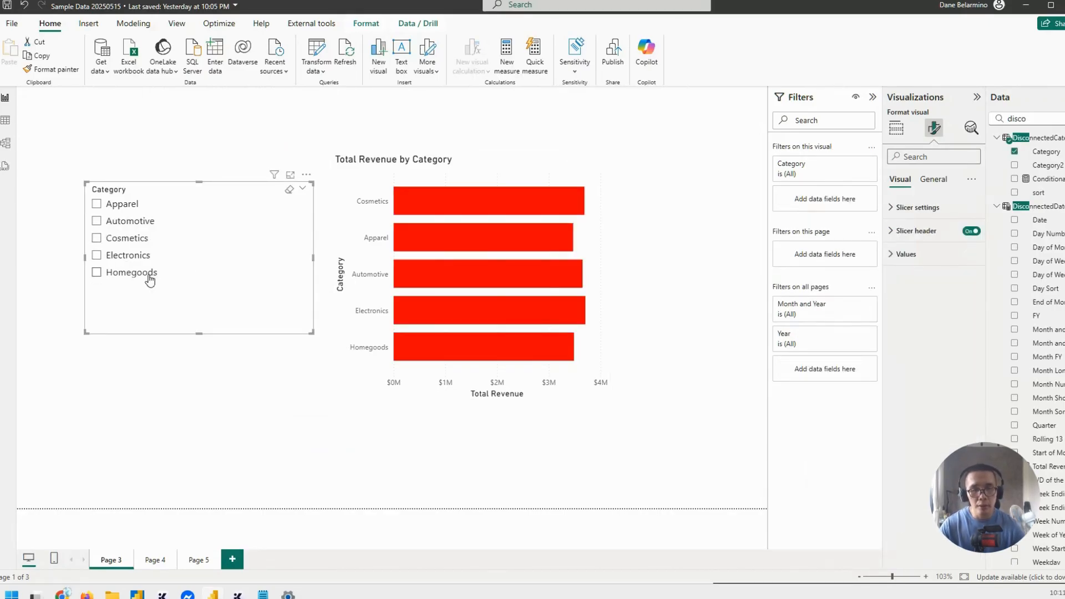
# - Make the Category slicer narrower and slightly taller, and reposition it beside the bar chart
pyautogui.moveTo(199, 259); pyautogui.dragTo(185, 251)
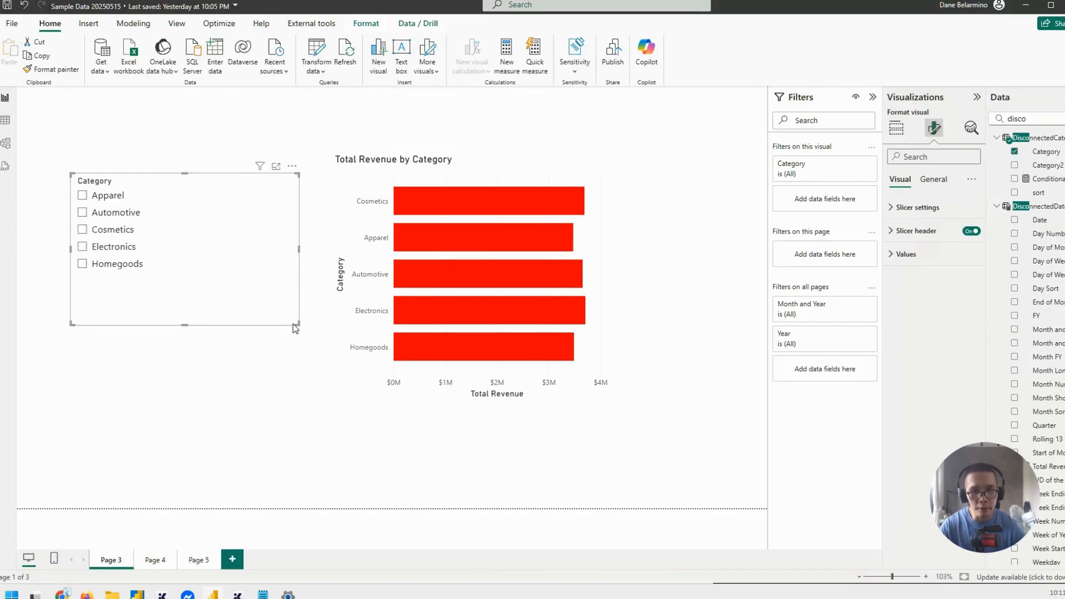
pyautogui.moveTo(297, 324); pyautogui.dragTo(248, 337)
pyautogui.moveTo(146, 314); pyautogui.dragTo(184, 318)
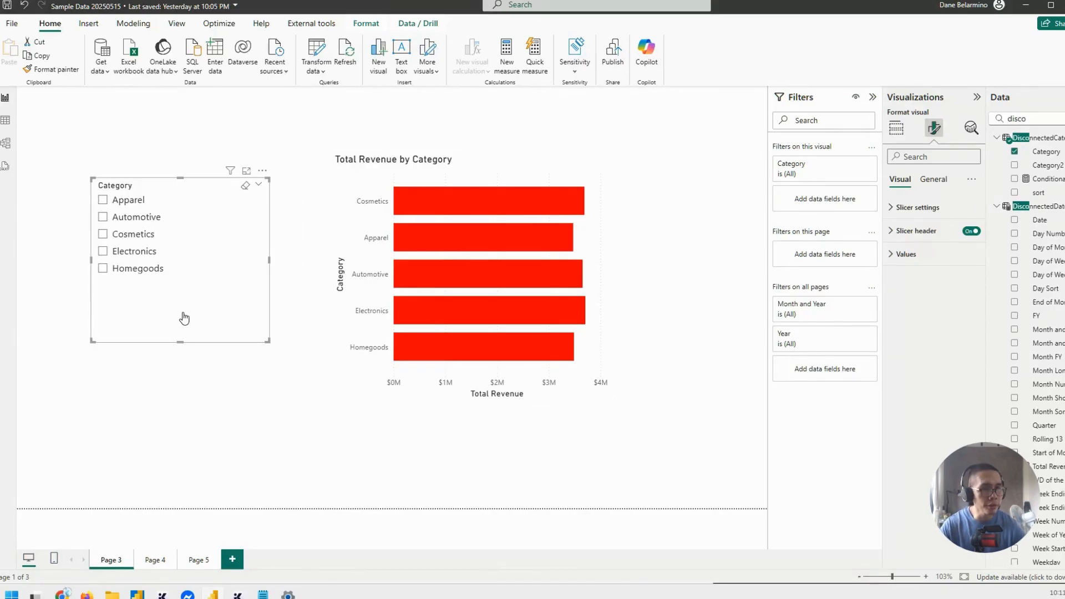
# - Reopen the Conditional bar color measure and insert a new line with IF( above the existing IF expression
pyautogui.click(1047, 178)
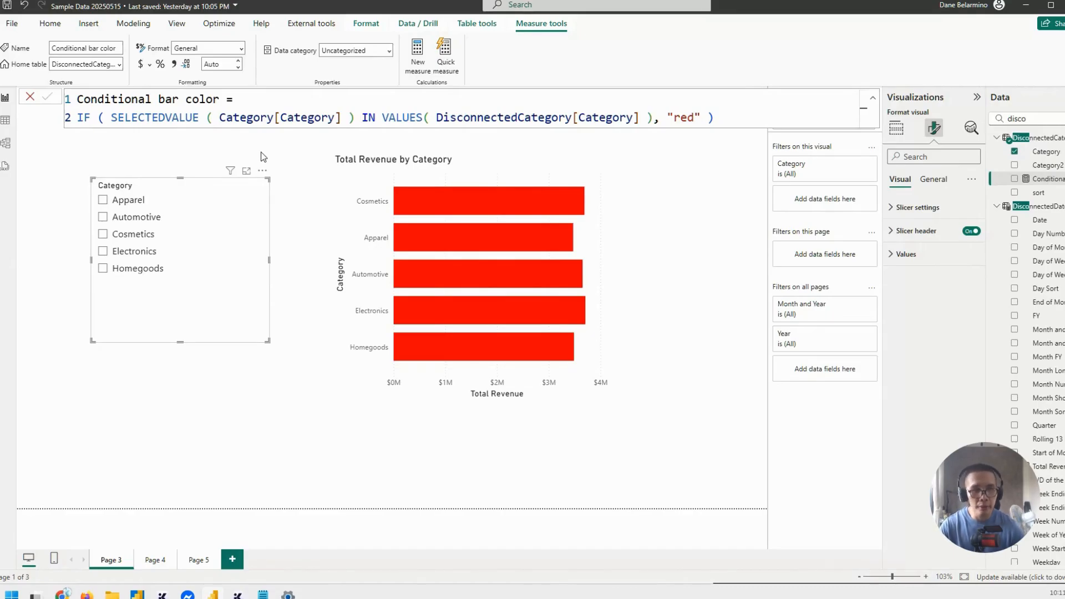
pyautogui.doubleClick(683, 117)
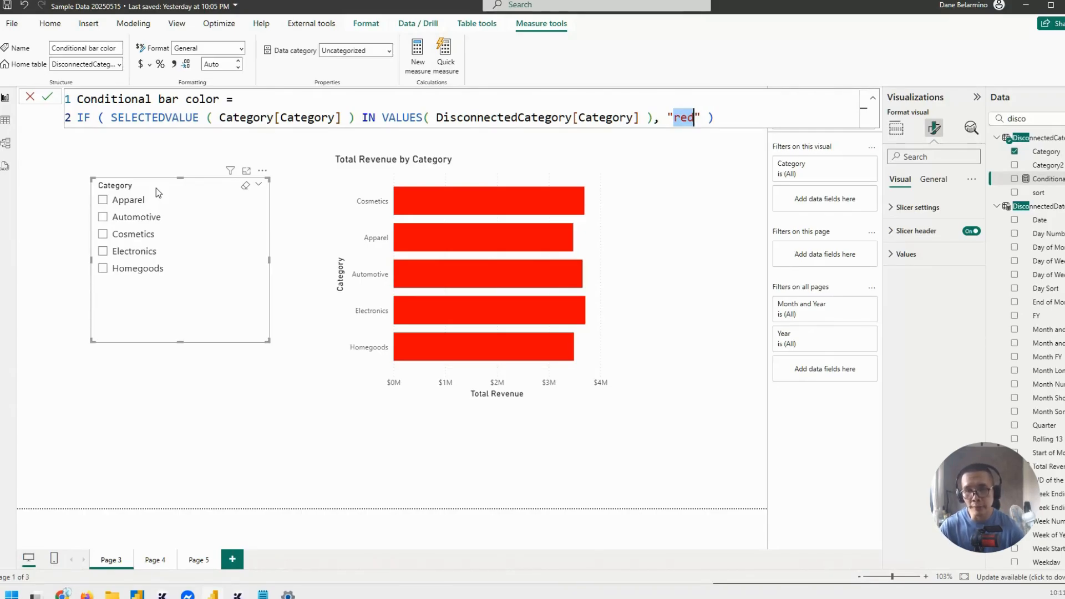
pyautogui.click(261, 99)
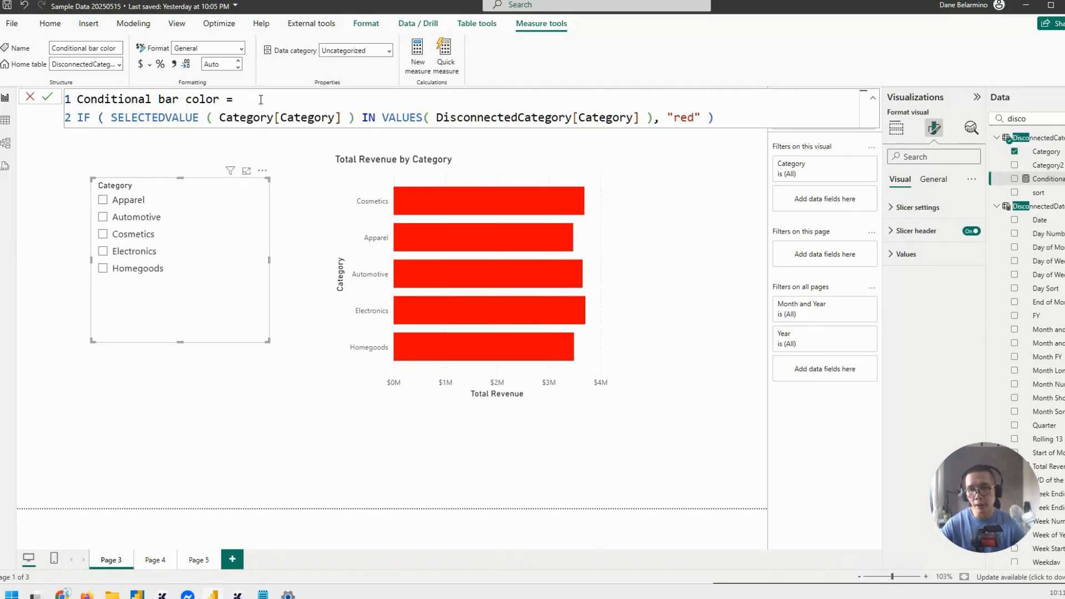
pyautogui.hotkey('shift', 'Return')
pyautogui.write('IF(')
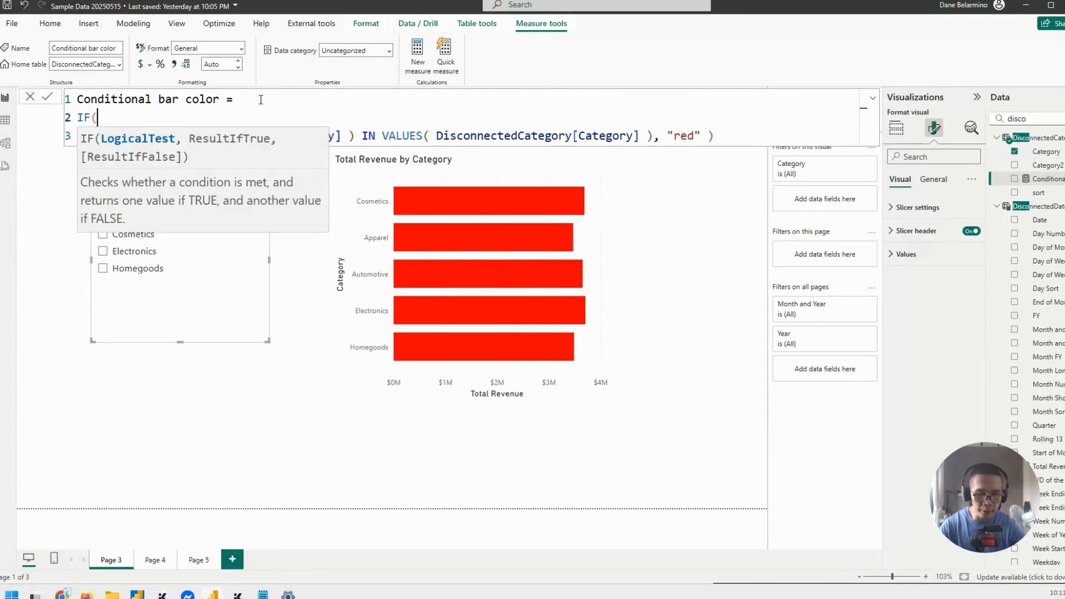
# - Add ISFILTERED(DisconnectedCategory) && as the first condition inside the new IF( of the Conditional bar color measure
pyautogui.write('isfiltere')
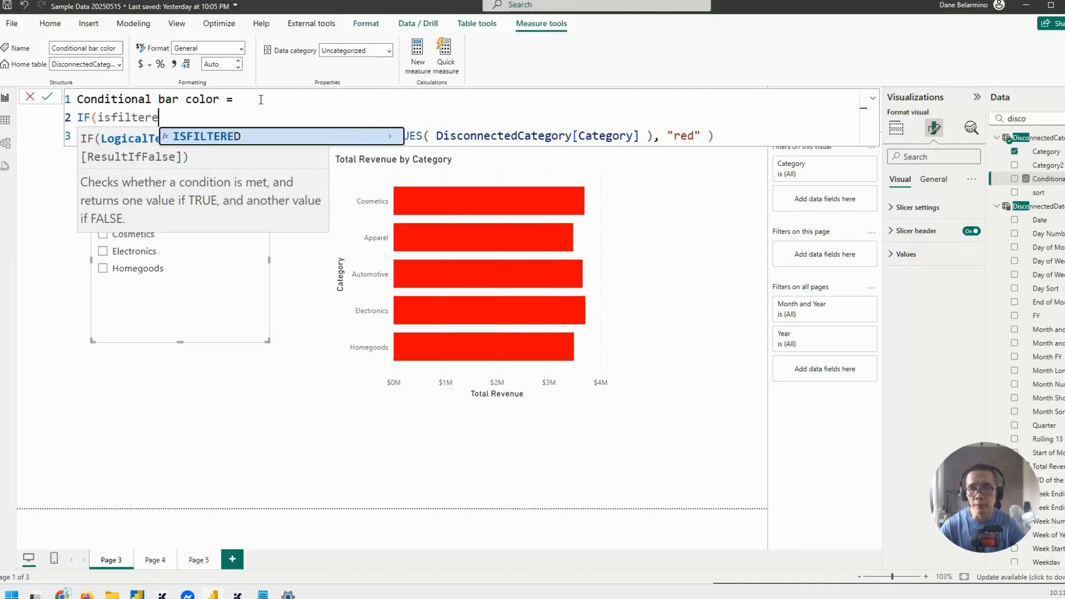
pyautogui.press('Tab')
pyautogui.write('disco')
pyautogui.press('Tab')
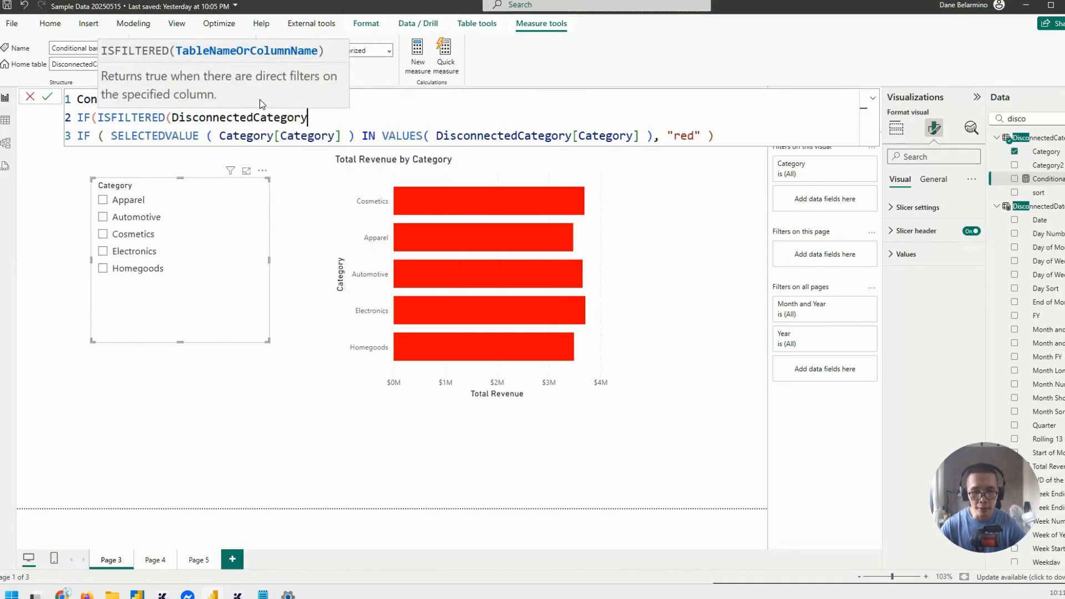
pyautogui.write(')')
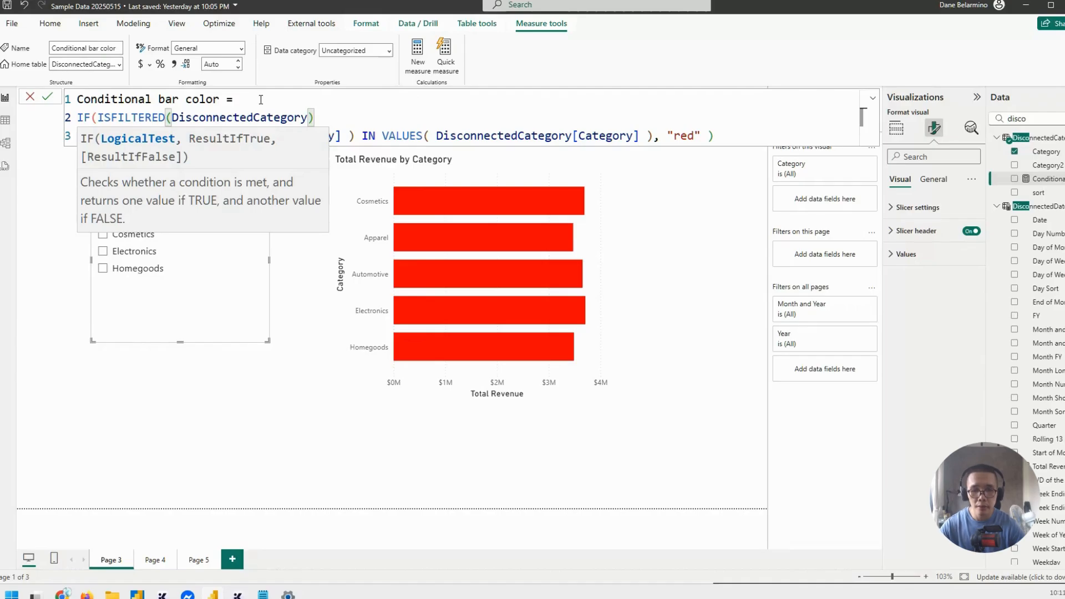
pyautogui.write(' &&')
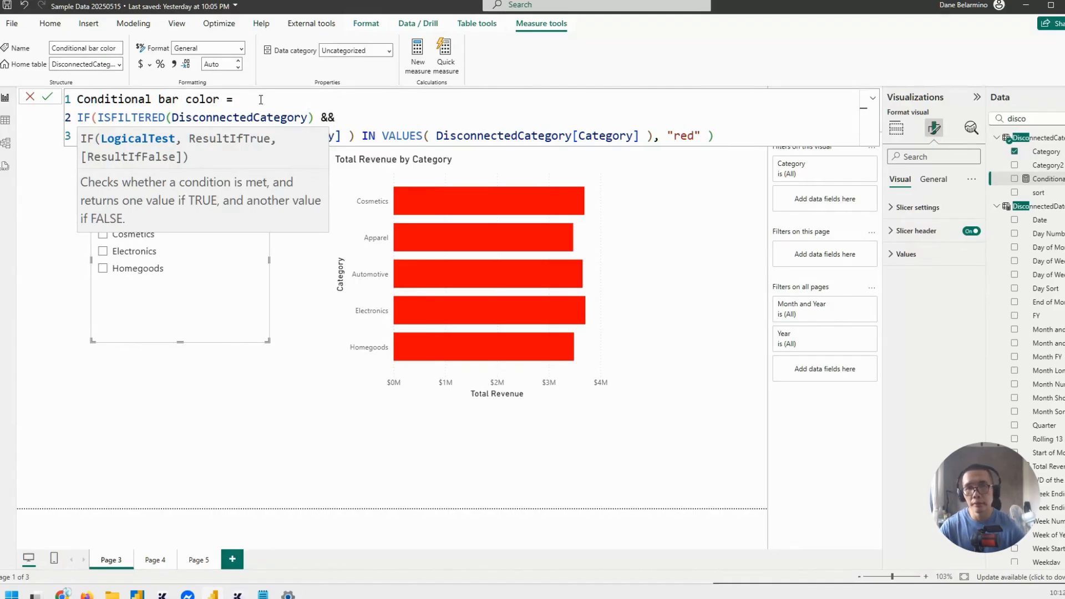
# - Remove the redundant IF ( before SELECTEDVALUE on the measure's third line and commit the formula
pyautogui.click(98, 118)
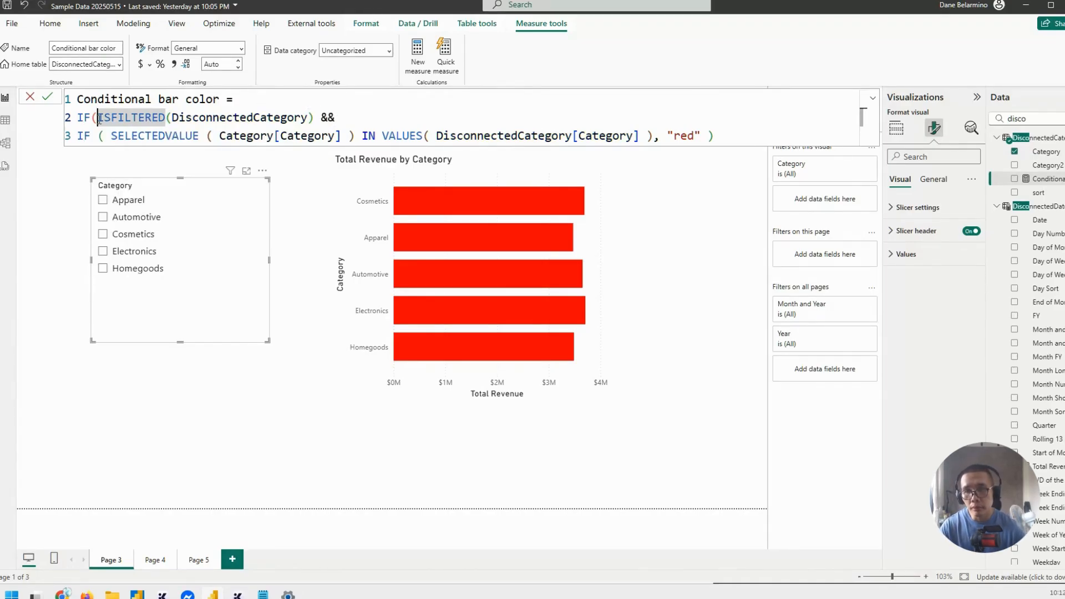
pyautogui.moveTo(107, 135); pyautogui.dragTo(62, 139)
pyautogui.press('BackSpace')
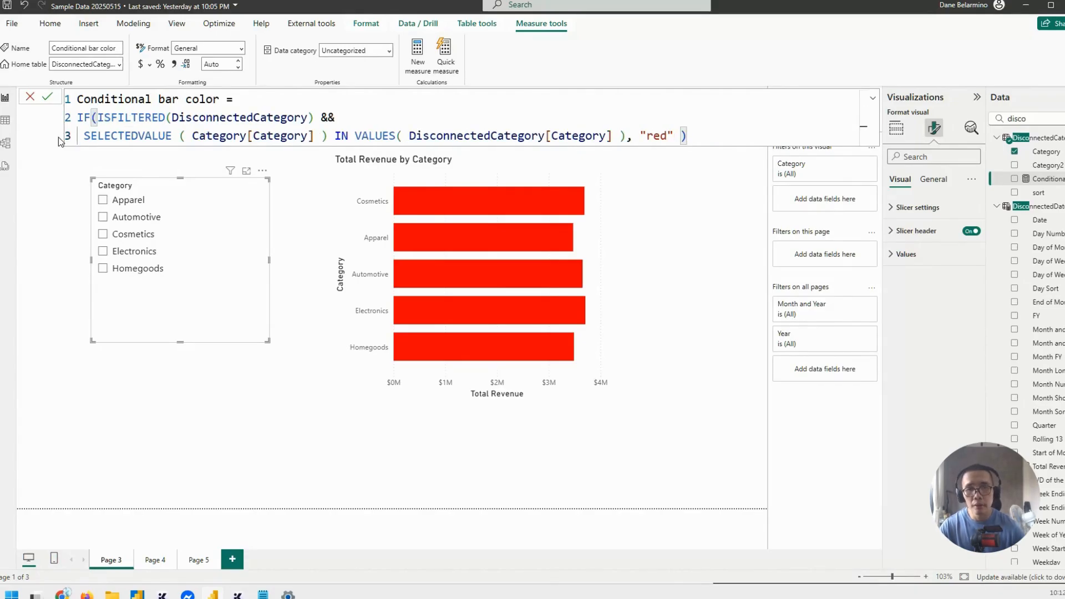
pyautogui.press('Return')
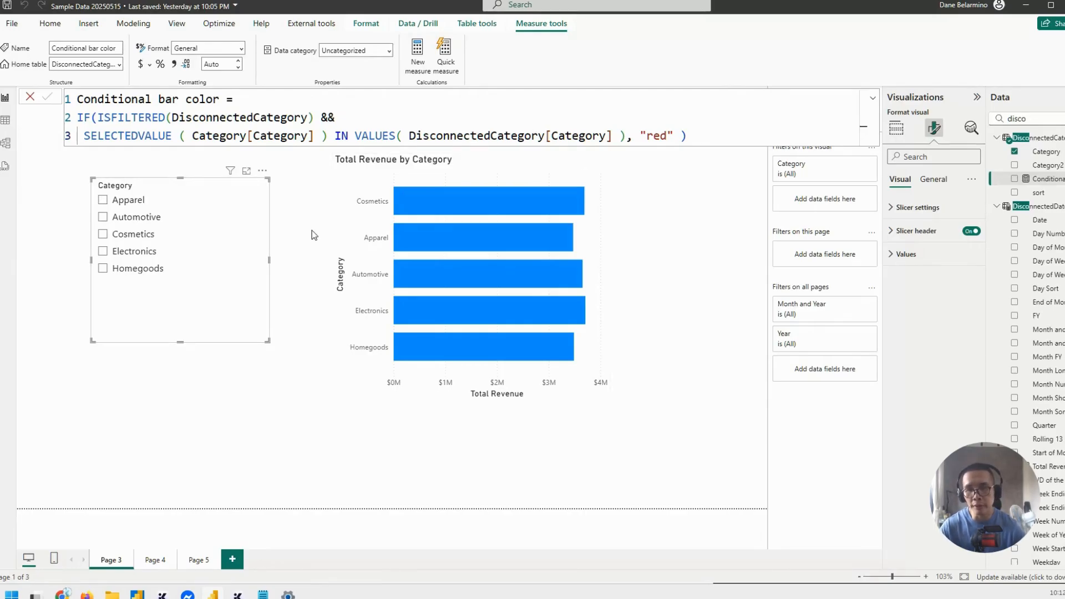
# - Test the bar coloring by selecting Automotive, Cosmetics and Electronics in the slicer, clear the selection, and collapse the formula editor
pyautogui.click(143, 217)
pyautogui.click(136, 238)
pyautogui.click(135, 251)
pyautogui.click(245, 185)
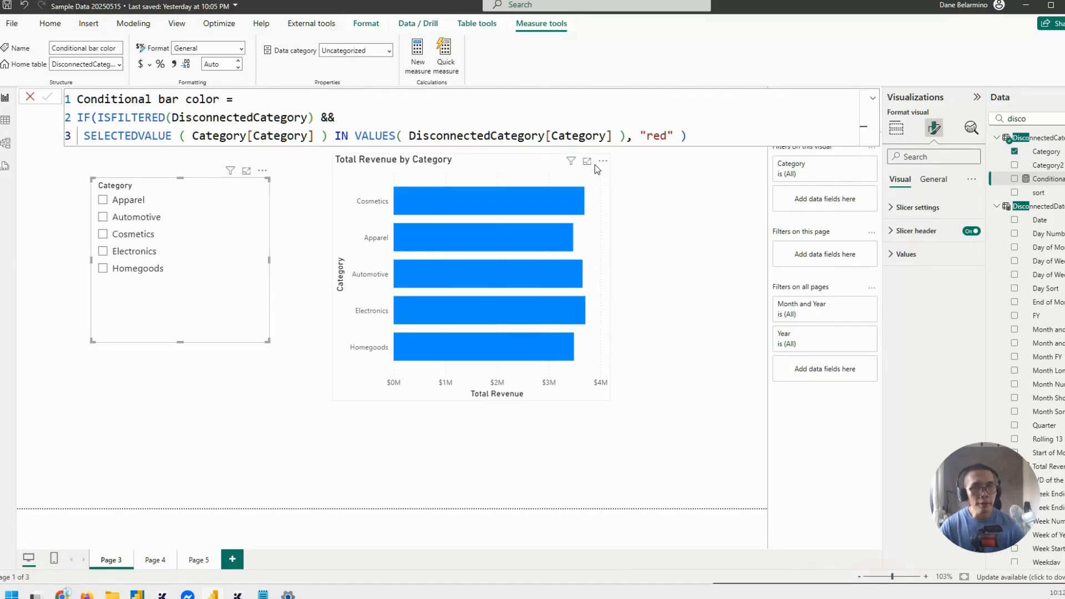
pyautogui.click(873, 99)
pyautogui.click(875, 100)
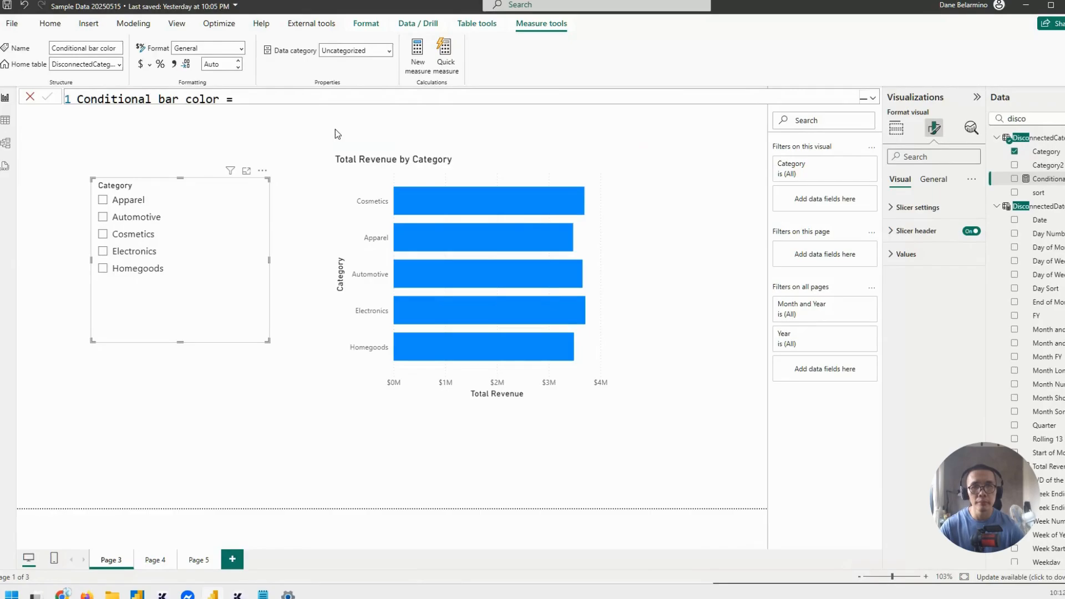
# - Duplicate the Total Revenue by Category chart and make the copy below the slicer shorter
pyautogui.click(554, 164)
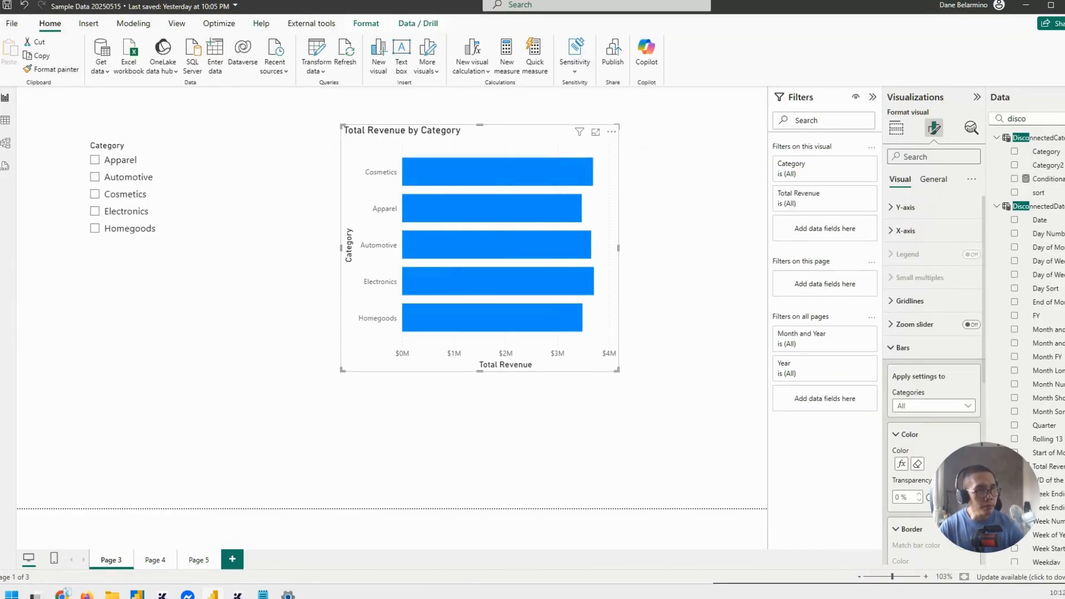
pyautogui.moveTo(1041, 118); pyautogui.dragTo(934, 133)
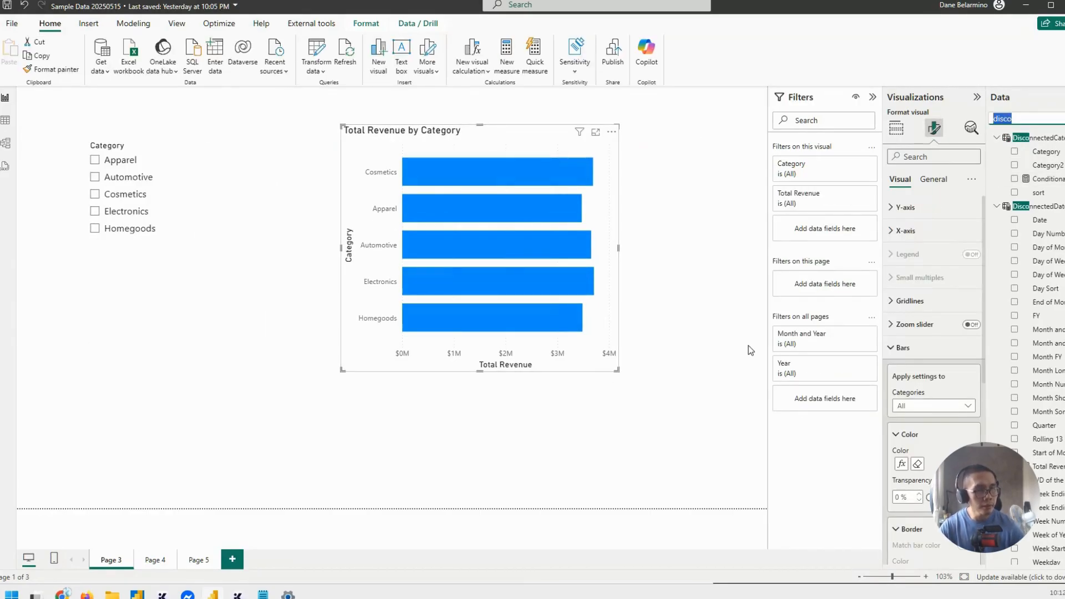
pyautogui.moveTo(507, 146); pyautogui.dragTo(534, 133)
pyautogui.hotkey('ctrl', 'c')
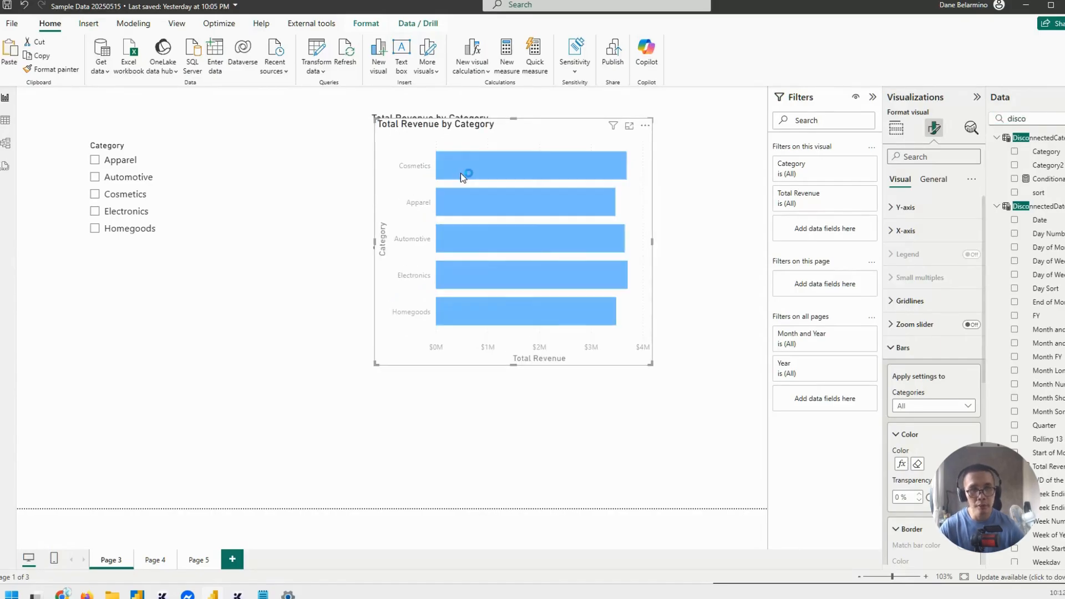
pyautogui.hotkey('ctrl', 'v')
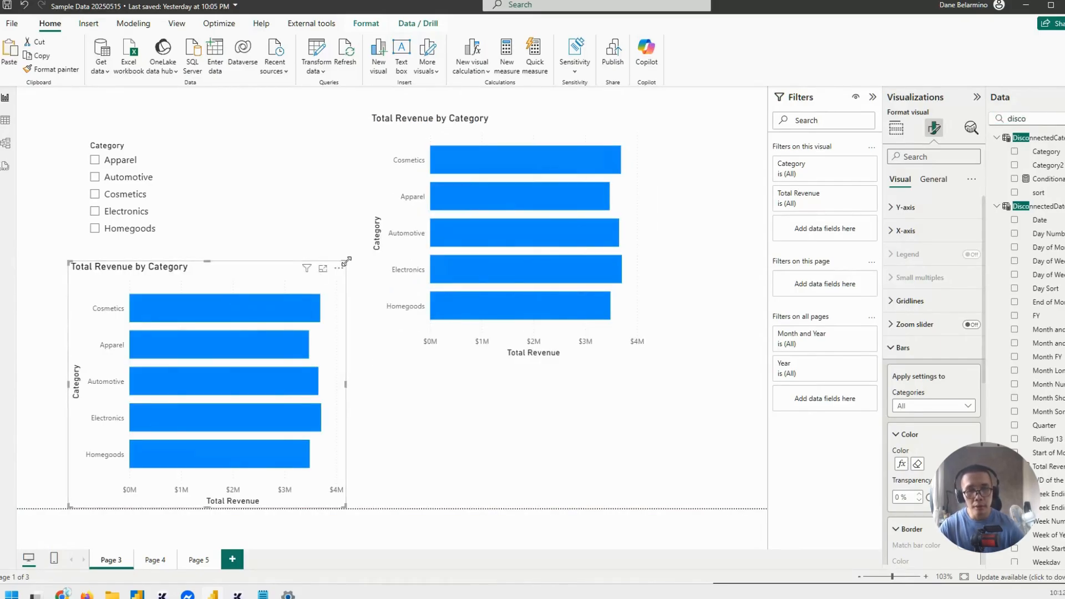
pyautogui.moveTo(339, 262); pyautogui.dragTo(331, 338)
# - Convert the copied chart to a matrix and add the Geo field to its columns
pyautogui.click(895, 133)
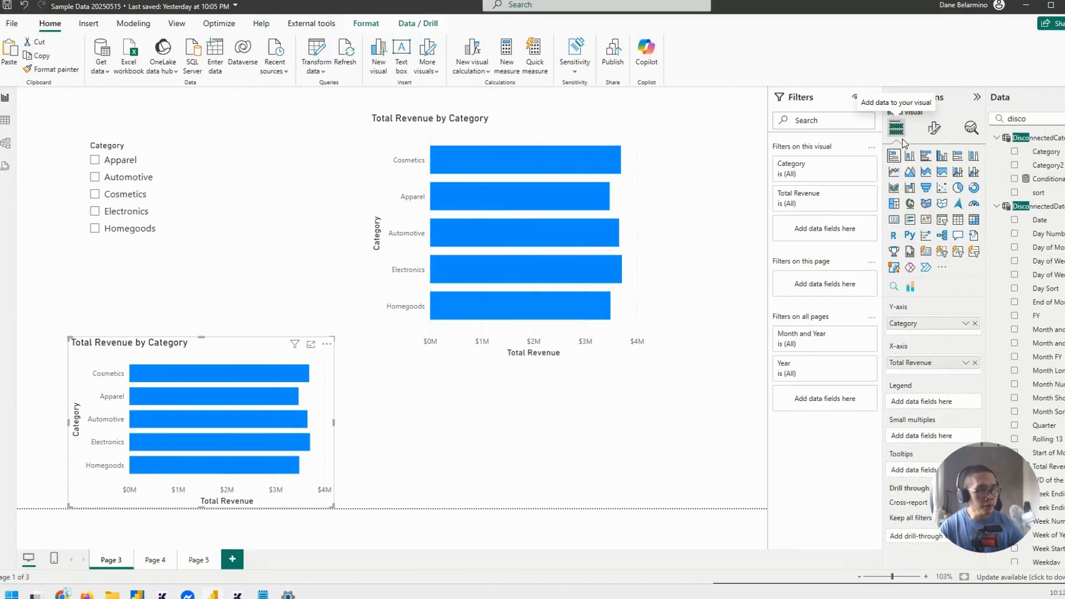
pyautogui.click(973, 219)
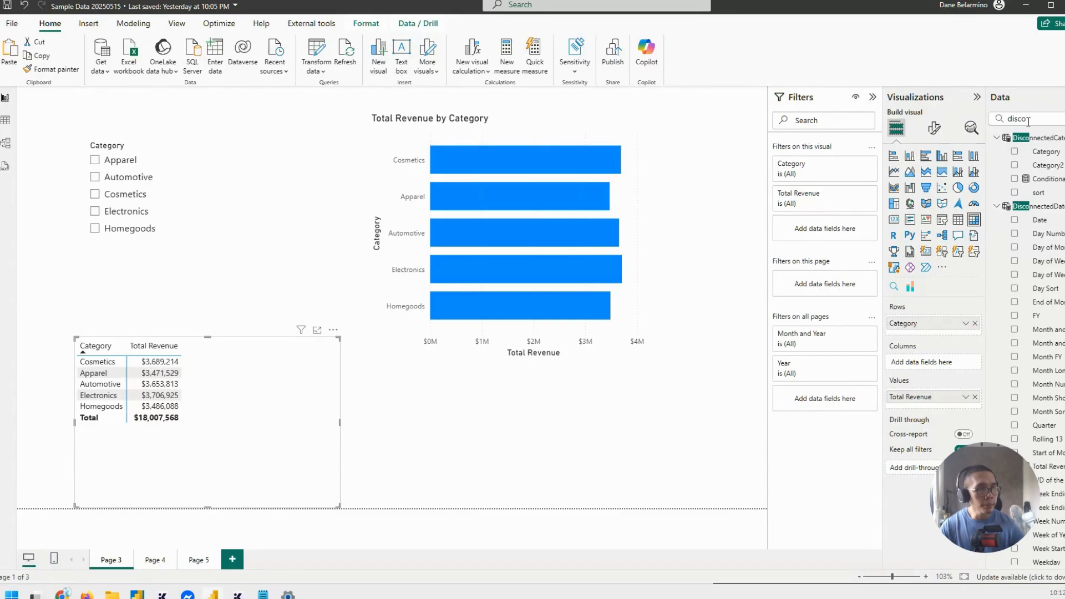
pyautogui.moveTo(1031, 118); pyautogui.dragTo(957, 118)
pyautogui.write('geo')
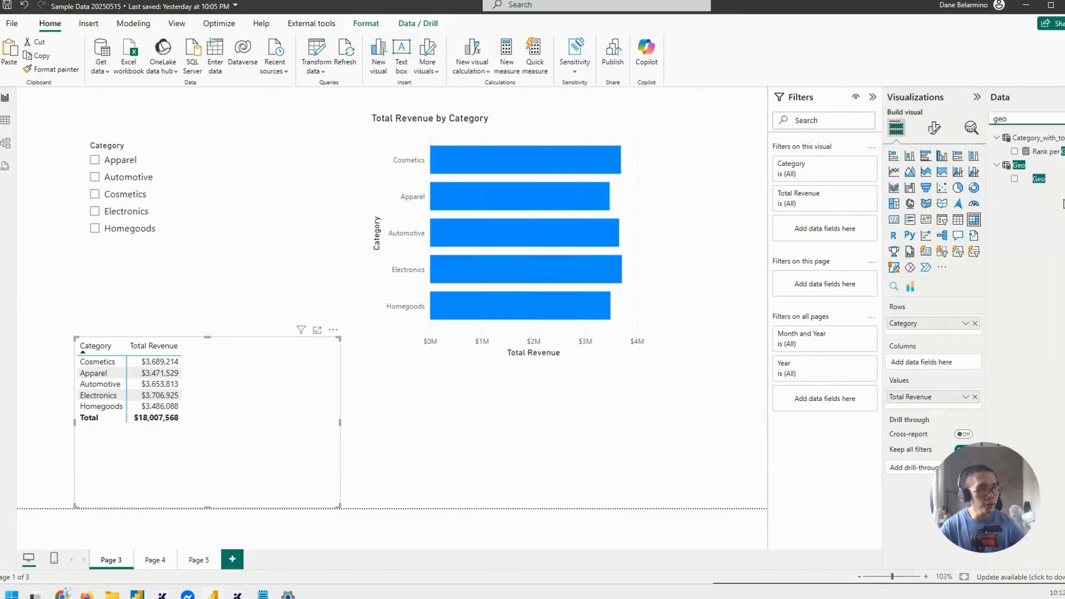
pyautogui.moveTo(1040, 182); pyautogui.dragTo(926, 361)
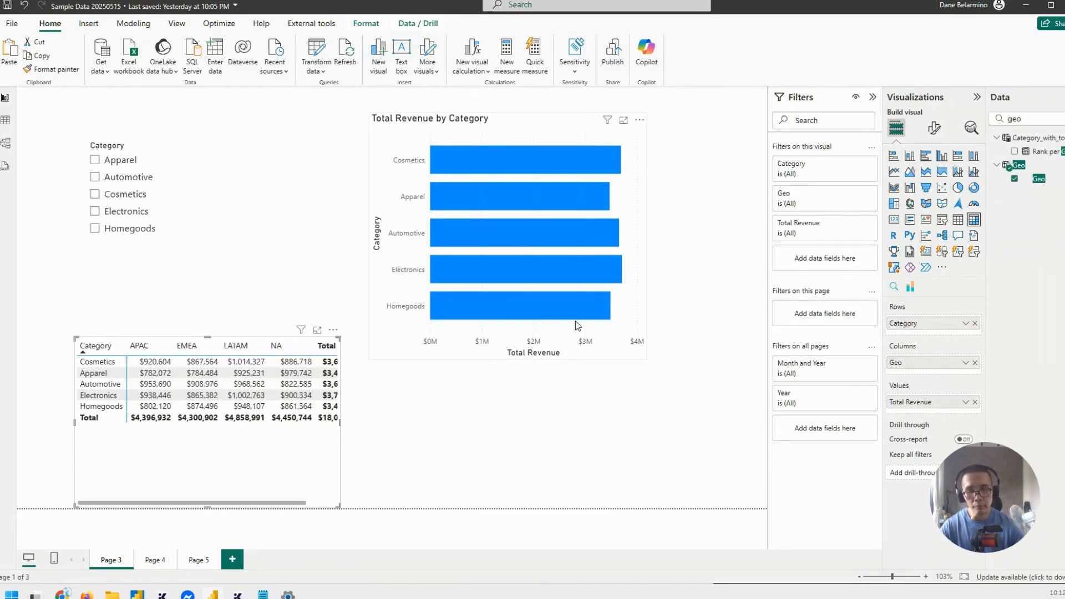
# - Widen the matrix to fit every Geo column and the Total, and reposition it below the slicer
pyautogui.moveTo(295, 465); pyautogui.dragTo(238, 456)
pyautogui.moveTo(283, 497); pyautogui.dragTo(392, 492)
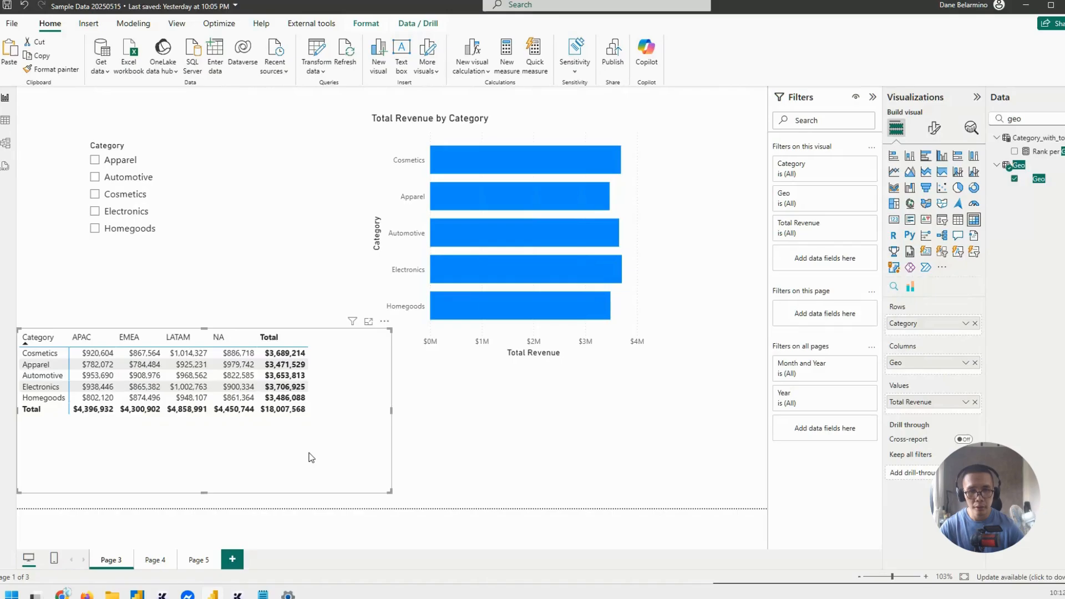
pyautogui.moveTo(309, 456); pyautogui.dragTo(304, 475)
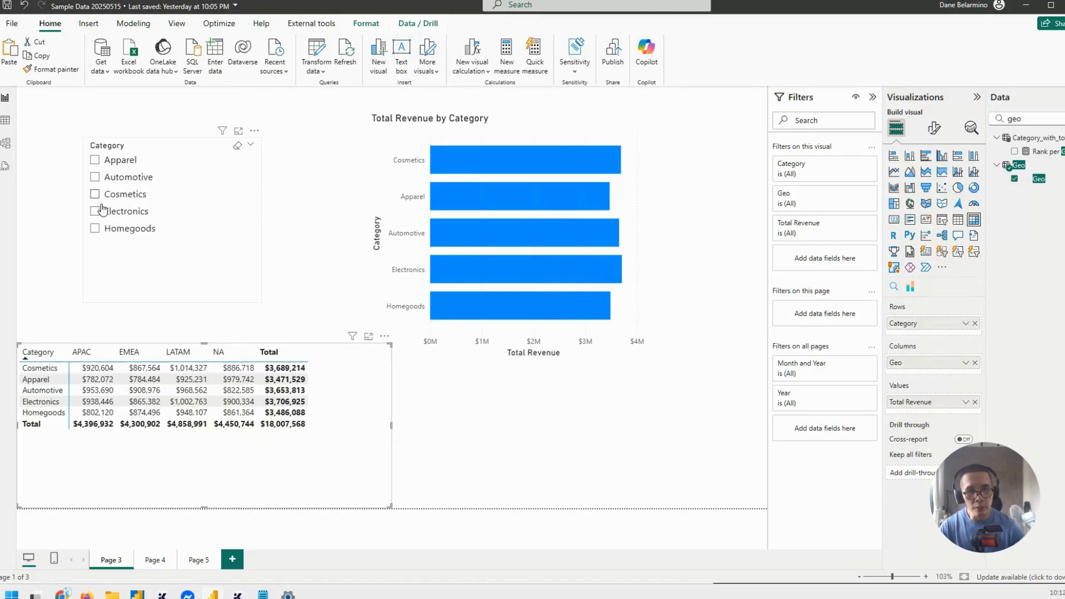
# - Test the slicer's effect on the chart and matrix with Automotive, Cosmetics and Electronics, and clear the selection
pyautogui.click(95, 178)
pyautogui.click(128, 195)
pyautogui.click(133, 214)
pyautogui.click(138, 215)
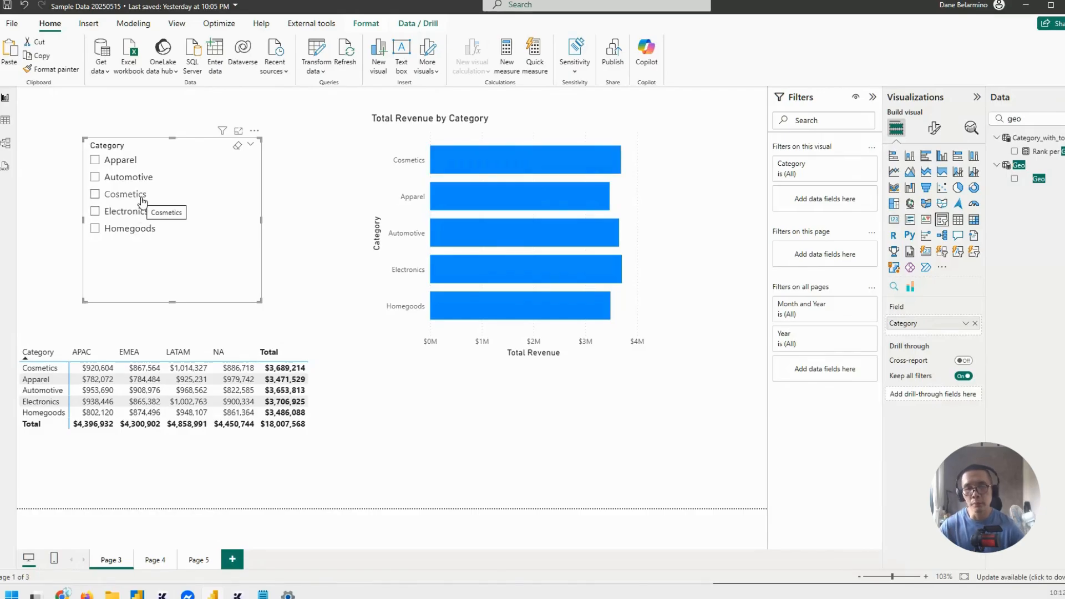
# - Reposition the bar chart slightly, and make the matrix shorter and move it beneath the slicer
pyautogui.moveTo(471, 136); pyautogui.dragTo(493, 140)
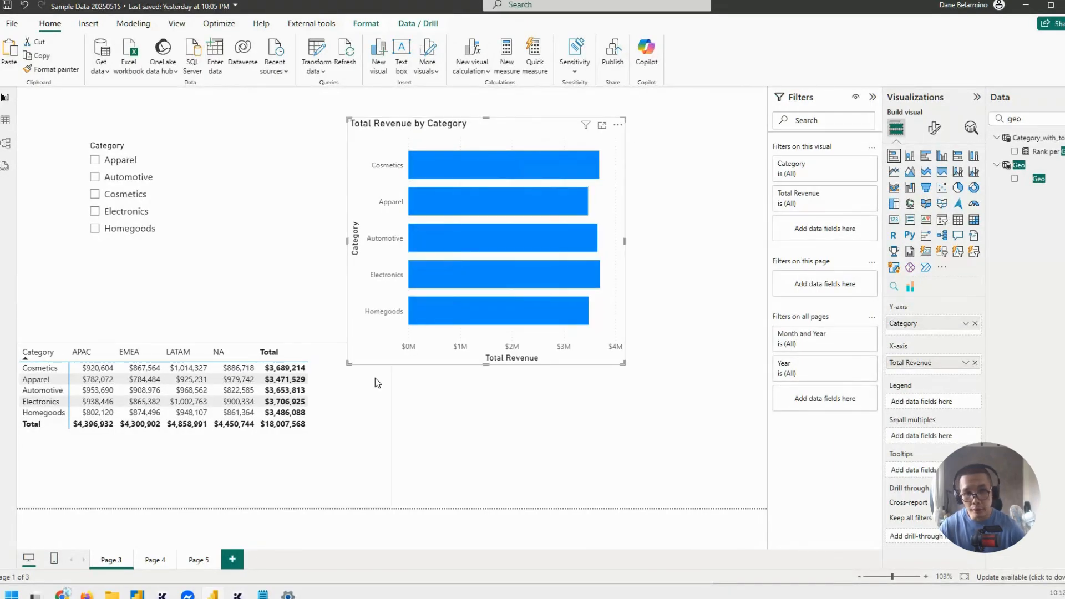
pyautogui.click(354, 370)
pyautogui.moveTo(391, 344); pyautogui.dragTo(386, 377)
pyautogui.moveTo(371, 435); pyautogui.dragTo(376, 411)
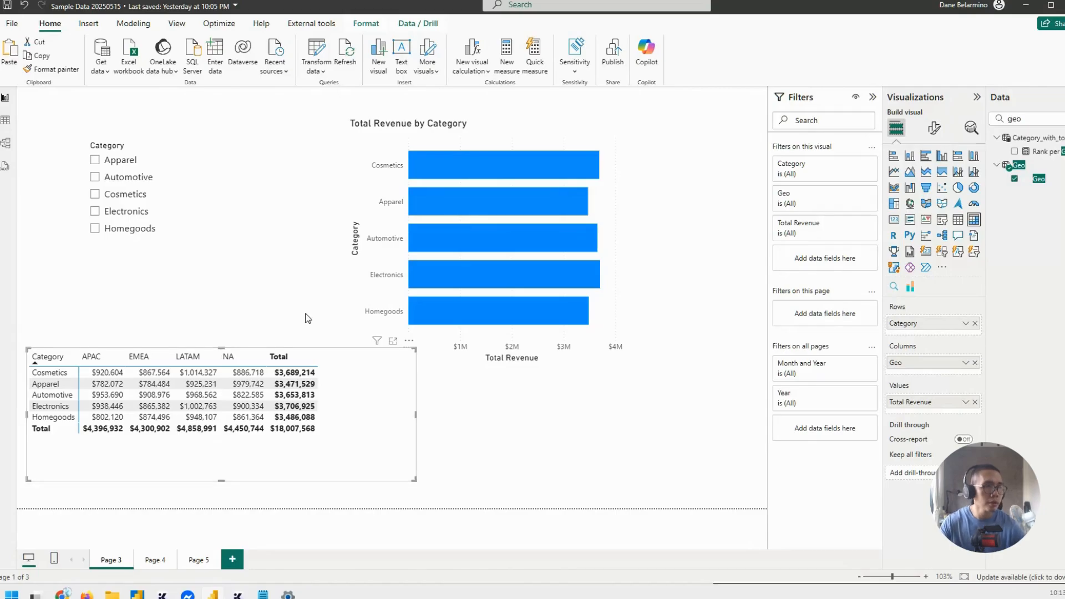
# - Clear the field search, select Cosmetics in the Category slicer, and duplicate Page 3
pyautogui.click(1063, 118)
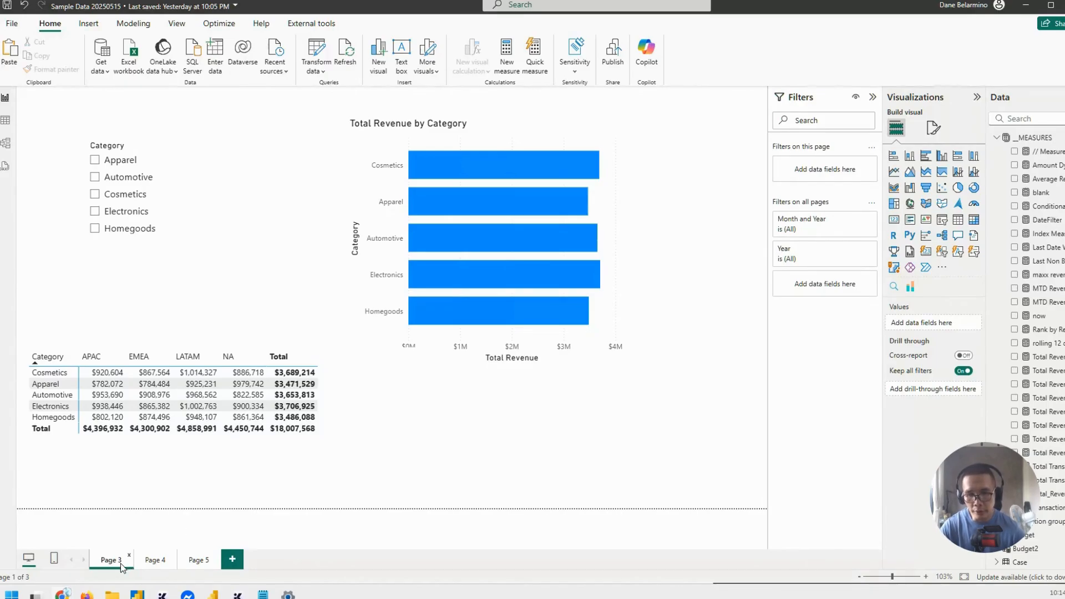
pyautogui.click(95, 193)
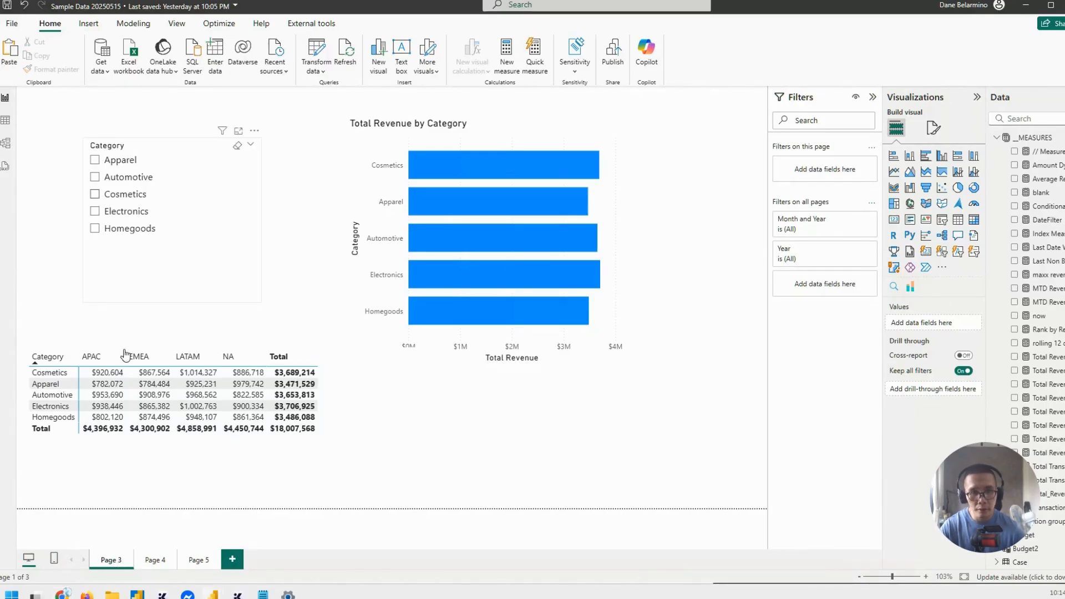
pyautogui.rightClick(109, 563)
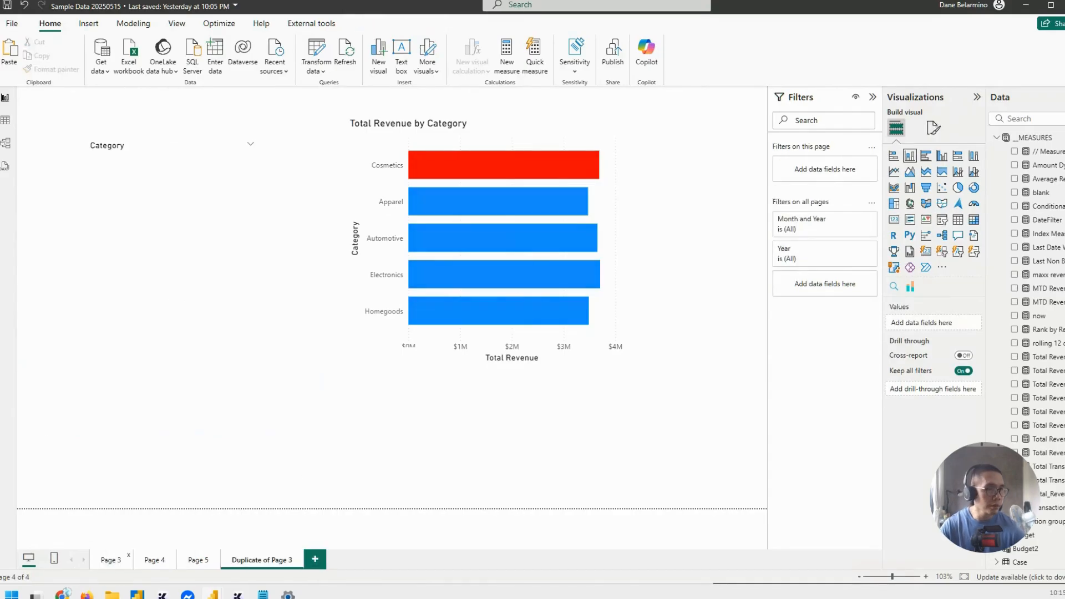
pyautogui.click(1034, 119)
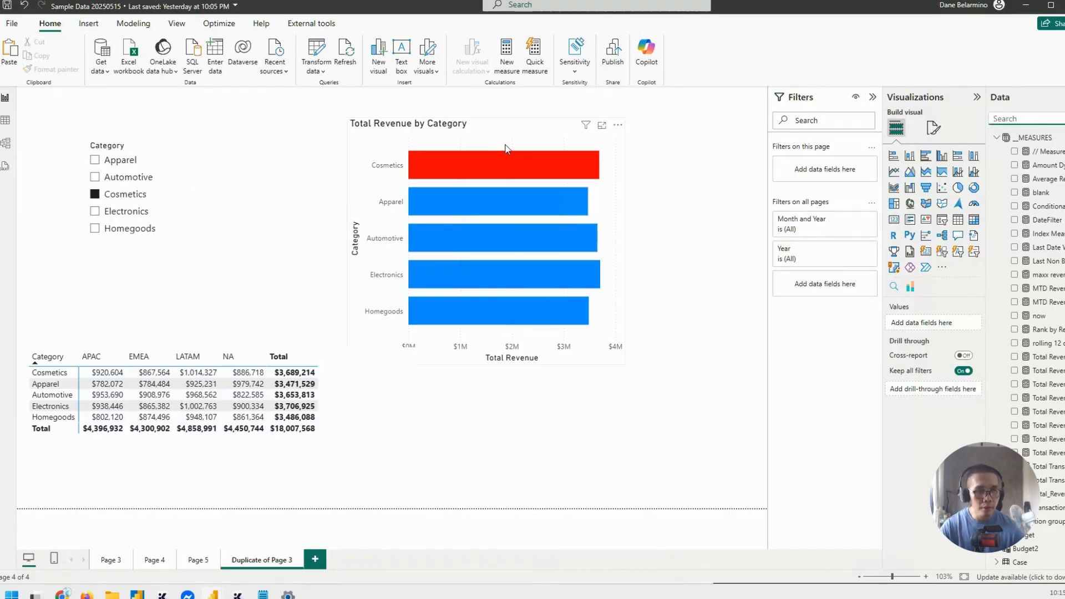
# - Reposition the Category slicer and the bar chart on the duplicated page, spacing them farther apart
pyautogui.click(530, 146)
pyautogui.moveTo(178, 187); pyautogui.dragTo(175, 179)
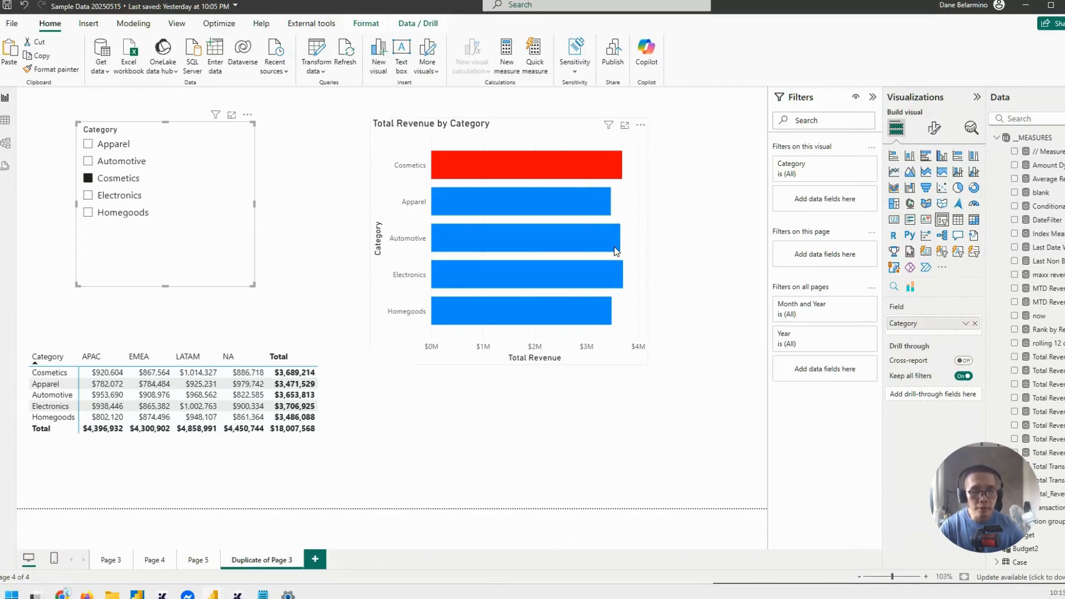
pyautogui.moveTo(126, 133); pyautogui.dragTo(143, 137)
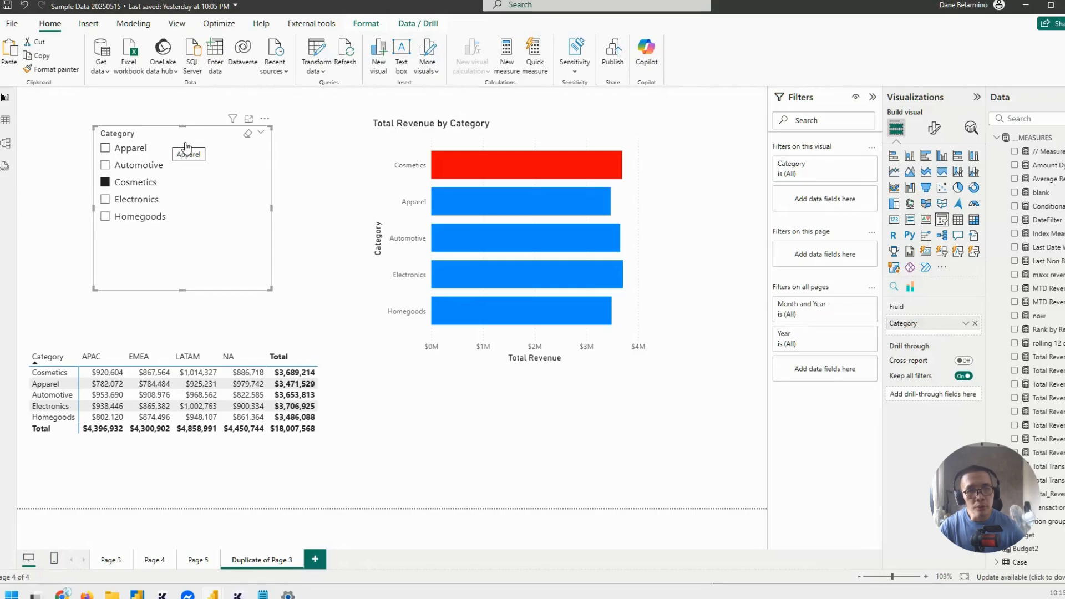
pyautogui.moveTo(178, 143)
pyautogui.mouseDown()
pyautogui.moveTo(197, 139)
pyautogui.moveTo(185, 135)
pyautogui.mouseUp()
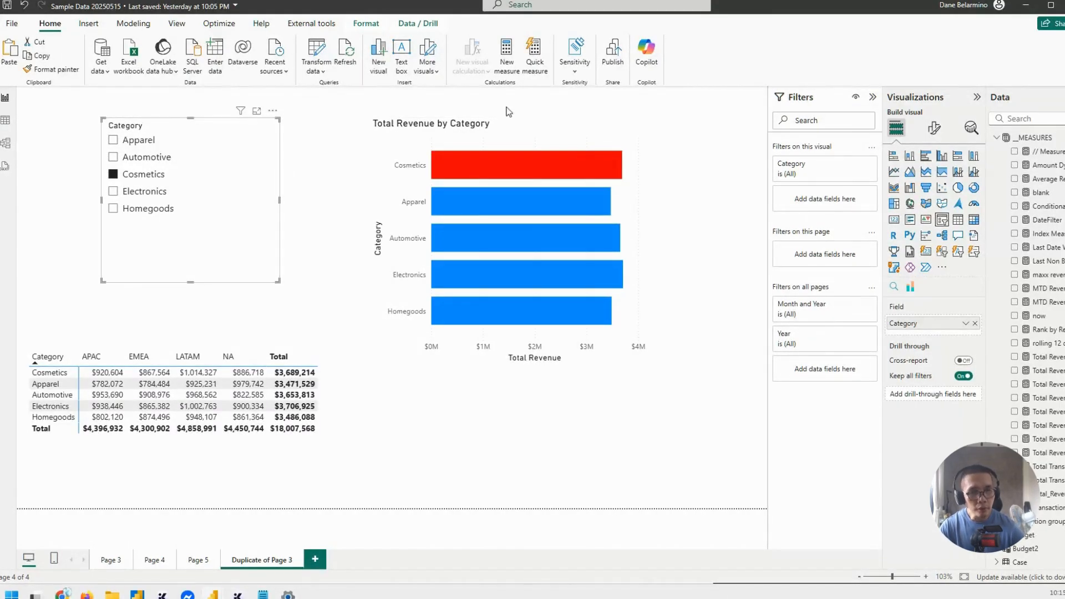
pyautogui.moveTo(544, 133); pyautogui.dragTo(590, 133)
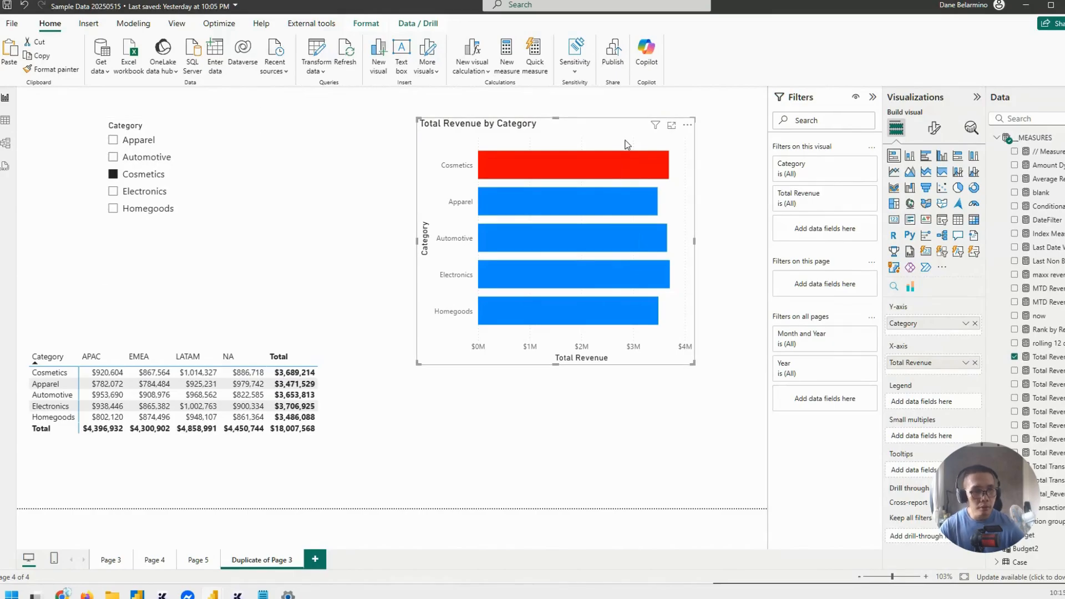
# - Replace the bar chart's Y-axis field with Category from the DisconnectedCategory table, and adjust the chart's position
pyautogui.click(975, 324)
pyautogui.click(1049, 119)
pyautogui.write('disco')
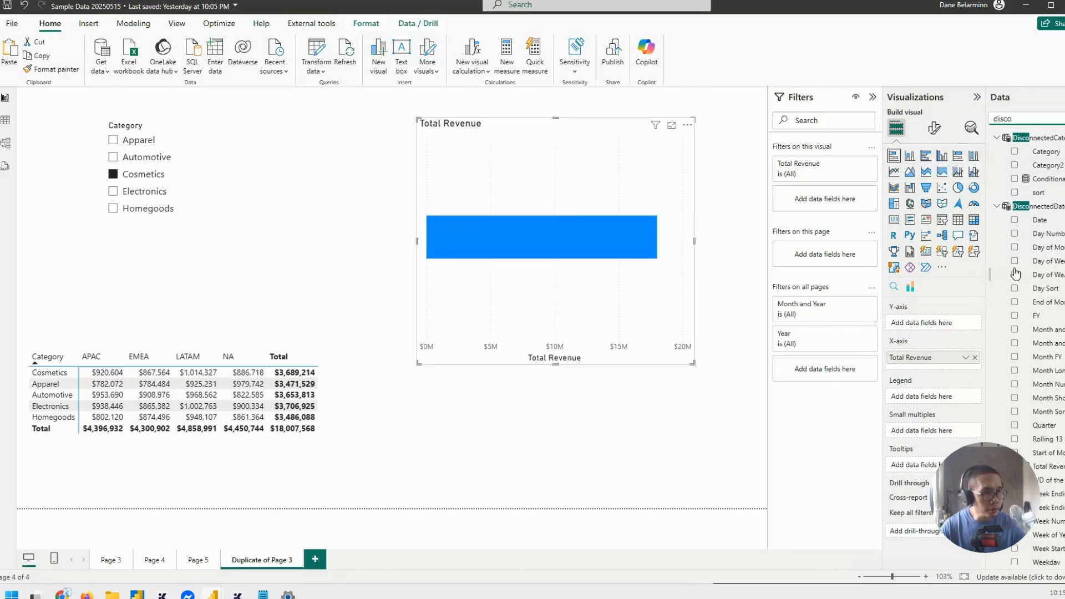
pyautogui.moveTo(1036, 152); pyautogui.dragTo(949, 322)
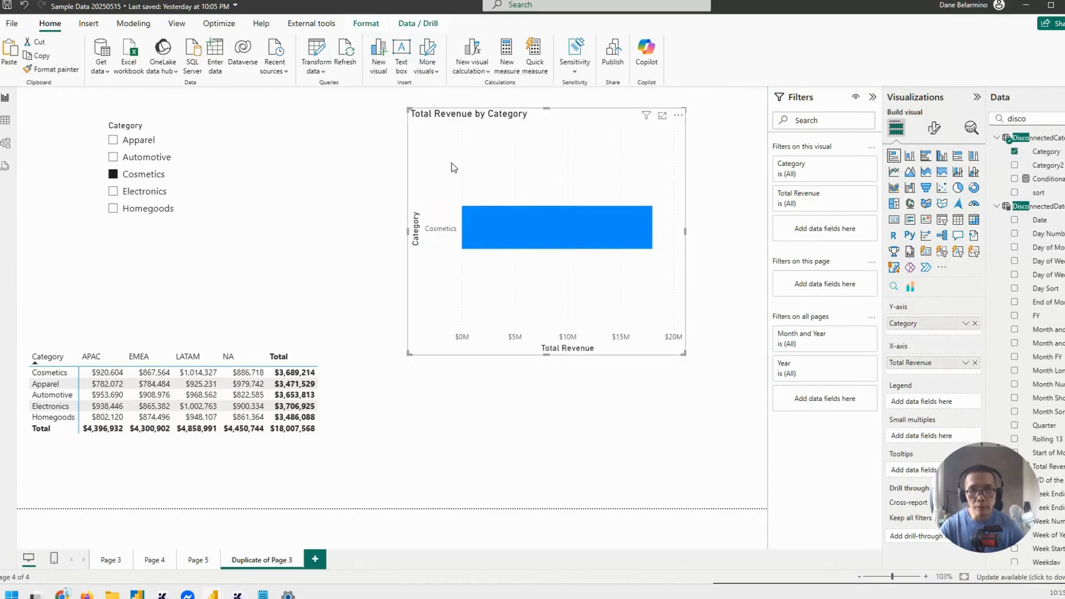
pyautogui.moveTo(576, 167); pyautogui.dragTo(584, 176)
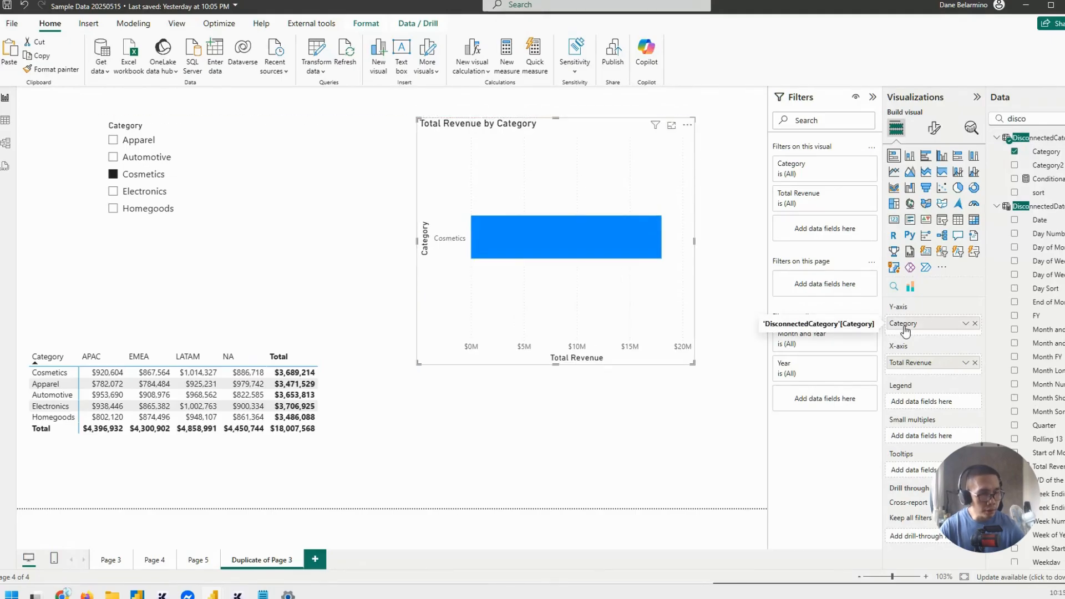
# - Shift the Category slicer slightly and replace its field with Category from the Category table
pyautogui.moveTo(226, 133); pyautogui.dragTo(209, 125)
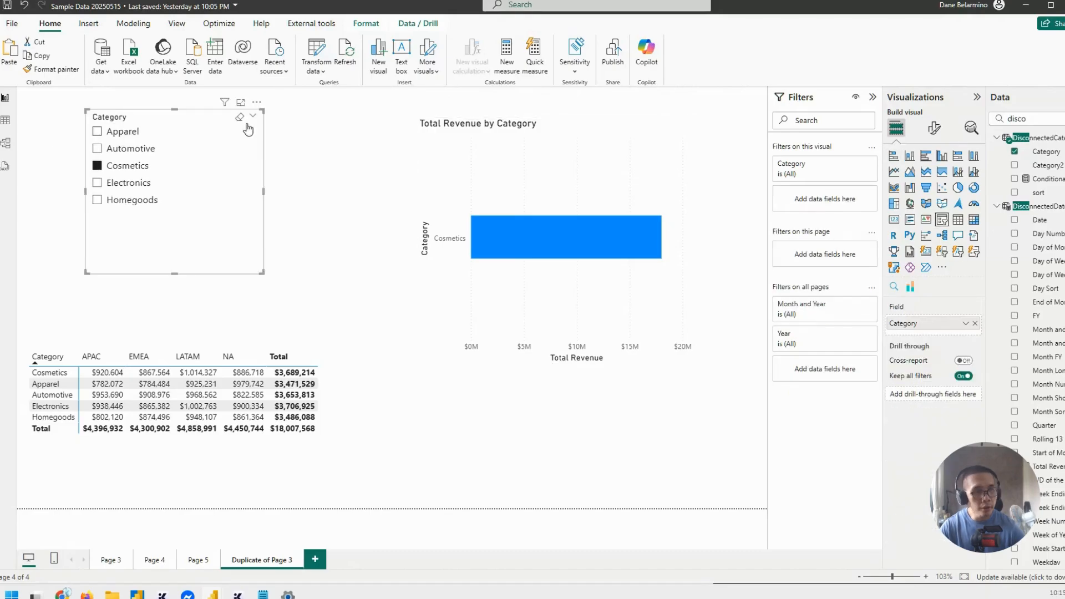
pyautogui.moveTo(1042, 119); pyautogui.dragTo(970, 114)
pyautogui.write('categ')
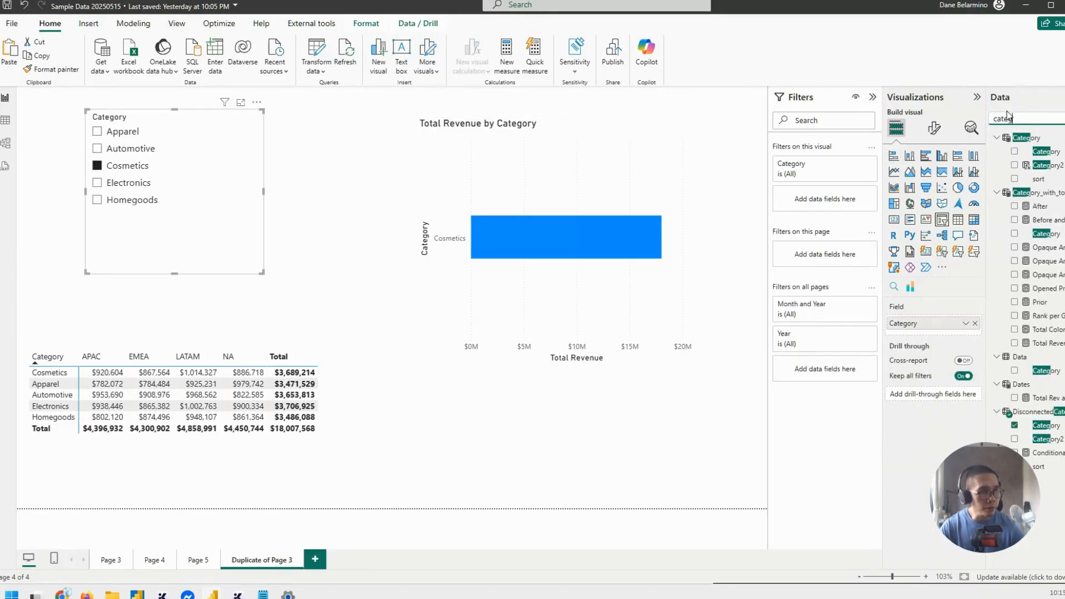
pyautogui.moveTo(1046, 152); pyautogui.dragTo(937, 333)
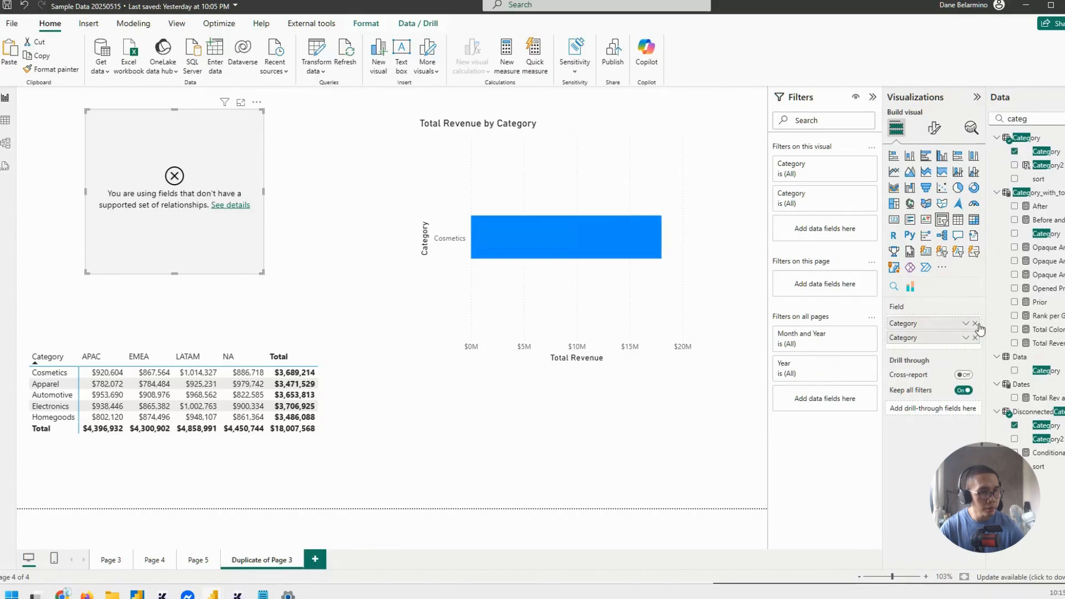
pyautogui.click(975, 323)
# - Test the slicer by selecting single categories one after another, ending on Electronics, and compare the bar chart with the matrix
pyautogui.click(134, 166)
pyautogui.click(126, 183)
pyautogui.click(125, 149)
pyautogui.click(131, 166)
pyautogui.click(124, 199)
pyautogui.click(130, 165)
pyautogui.click(122, 148)
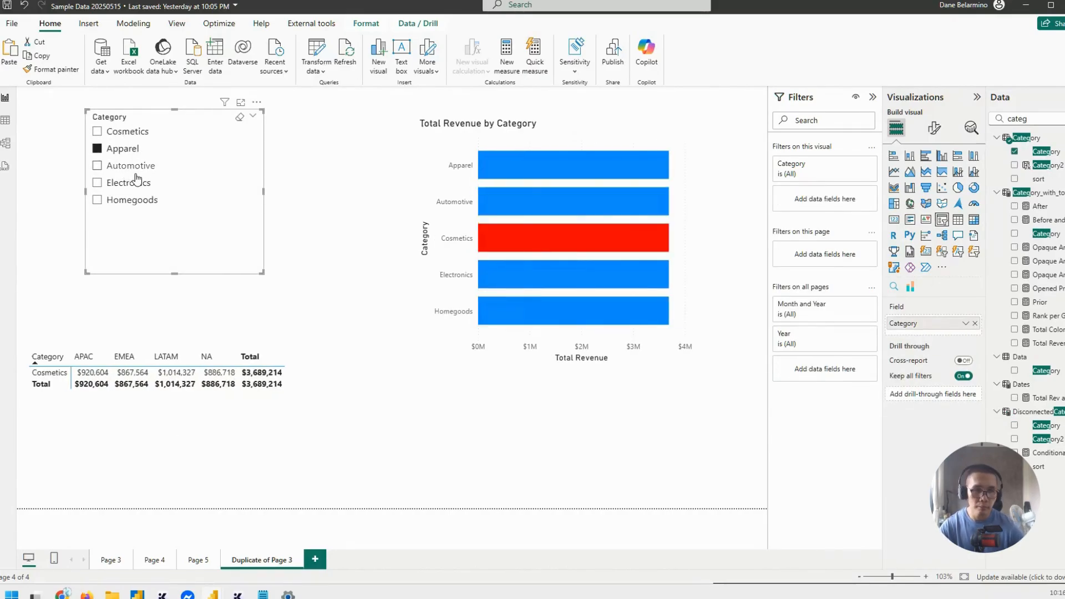
pyautogui.click(129, 183)
# - Deselect Electronics in the slicer, and reposition the bar chart while making it wider and slightly shorter
pyautogui.click(604, 142)
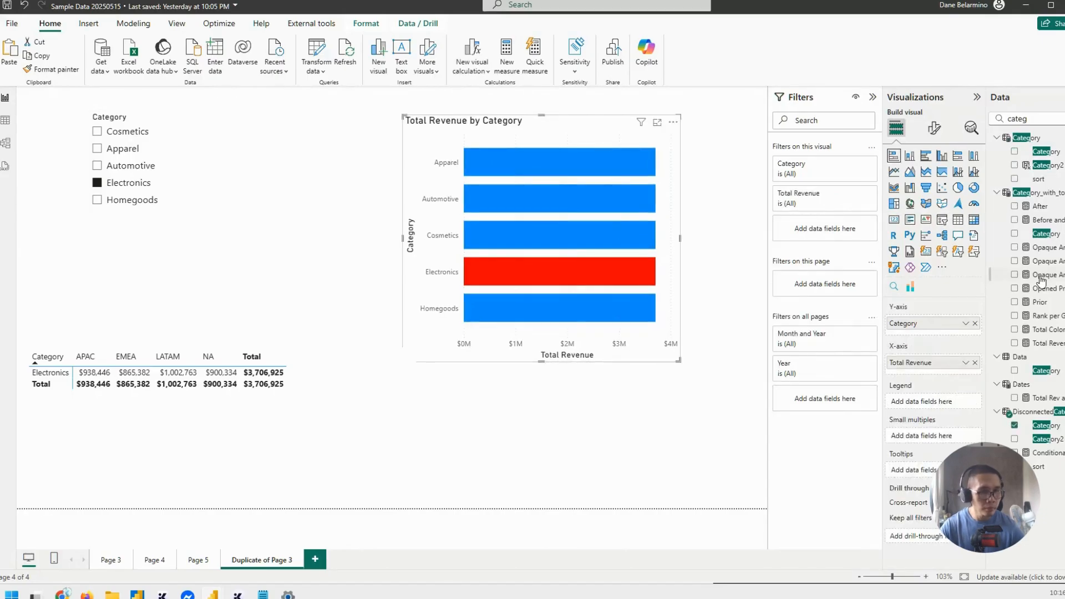
pyautogui.click(127, 184)
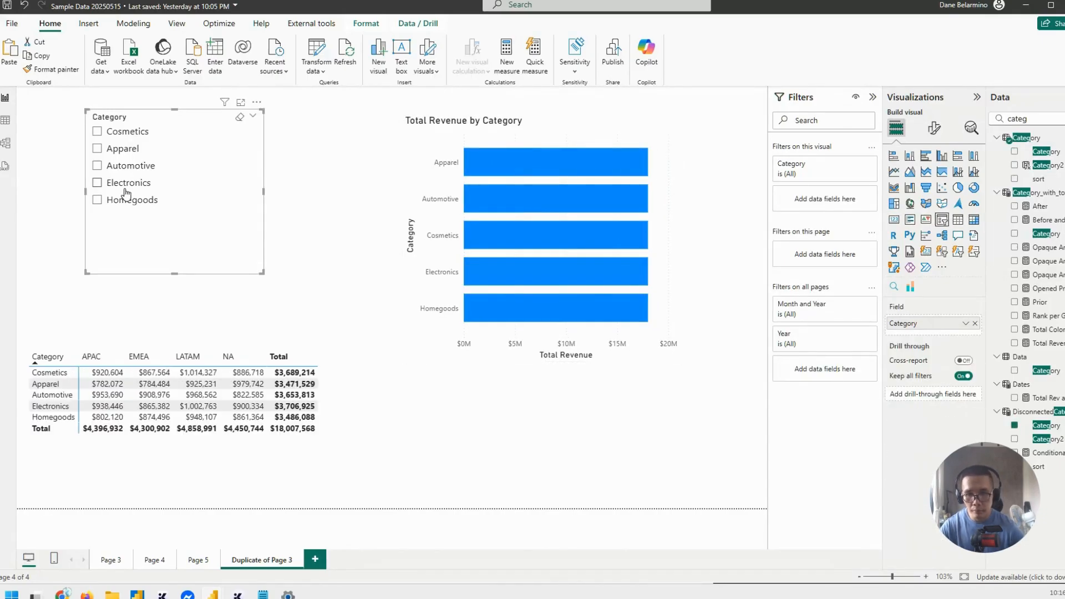
pyautogui.click(602, 153)
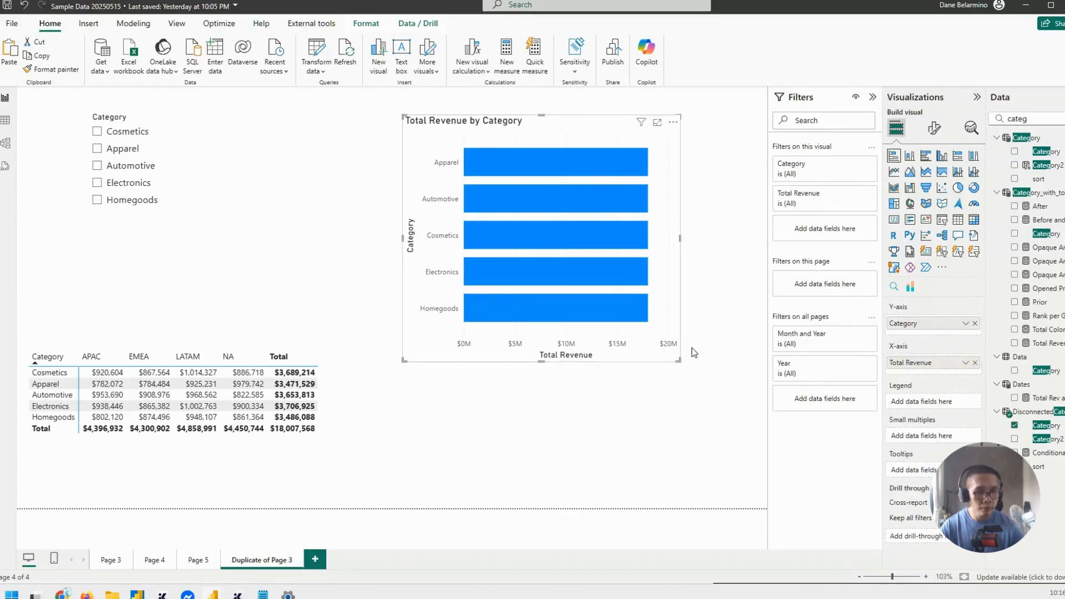
pyautogui.moveTo(679, 361); pyautogui.dragTo(674, 311)
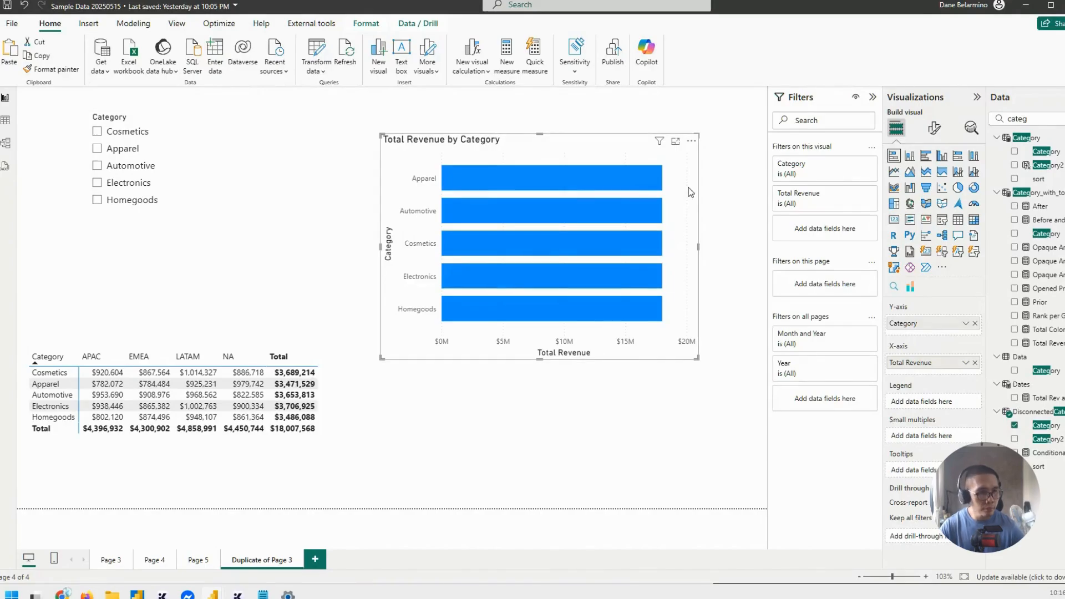
# - Test multi-selection in the slicer with Apparel, Electronics and Homegoods, and with Automotive and Electronics, and clear the selection
pyautogui.click(234, 116)
pyautogui.click(97, 148)
pyautogui.click(104, 181)
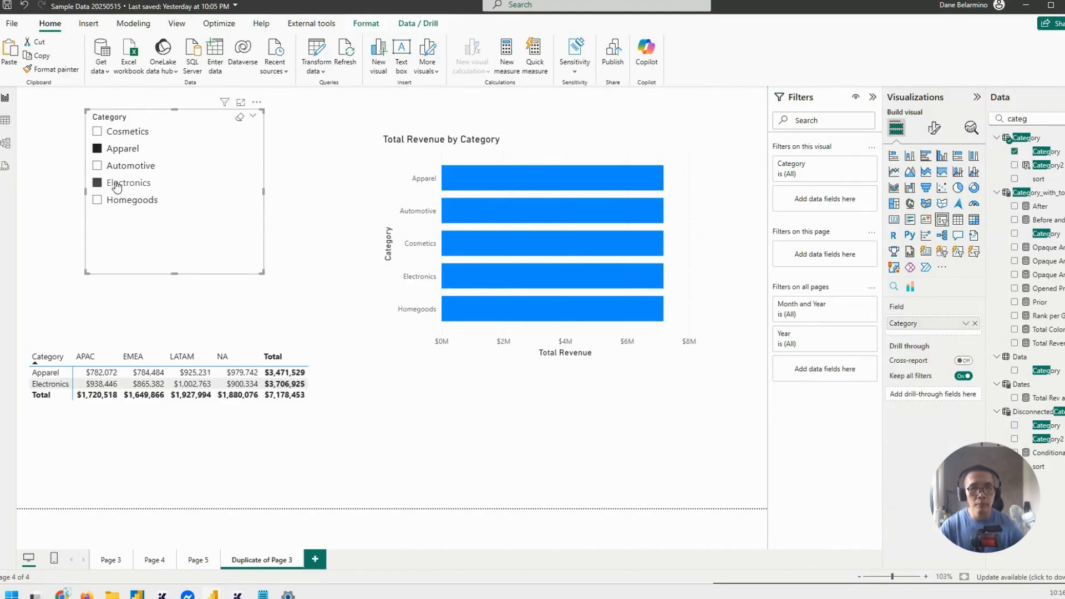
pyautogui.click(142, 200)
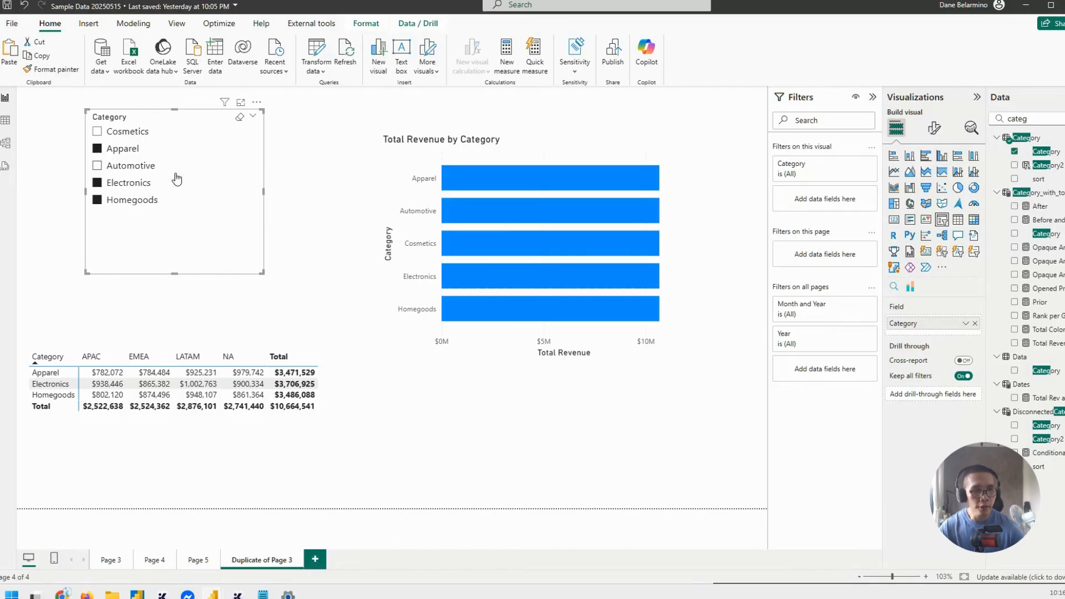
pyautogui.click(118, 189)
pyautogui.click(125, 166)
pyautogui.click(125, 166)
pyautogui.click(126, 168)
pyautogui.click(126, 181)
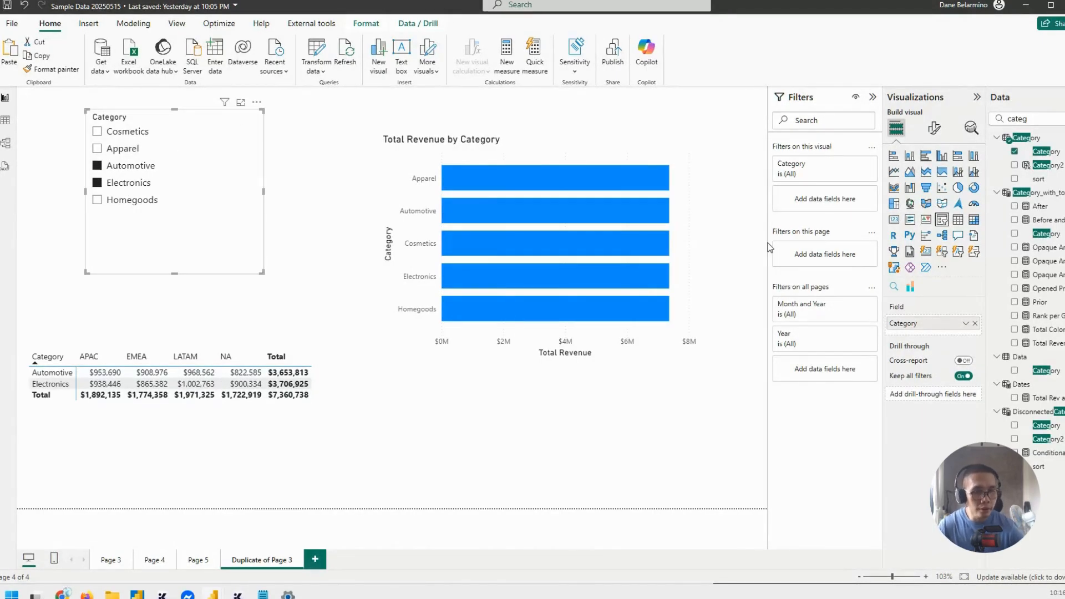
pyautogui.click(148, 181)
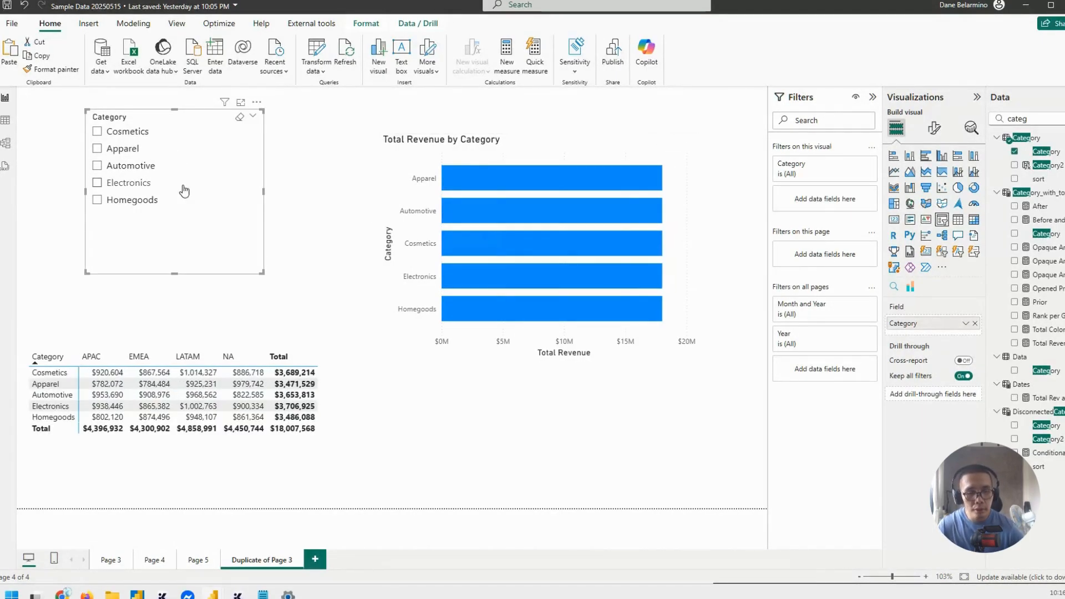
# - Select only Automotive in the Category slicer and reposition the bar chart slightly
pyautogui.click(121, 168)
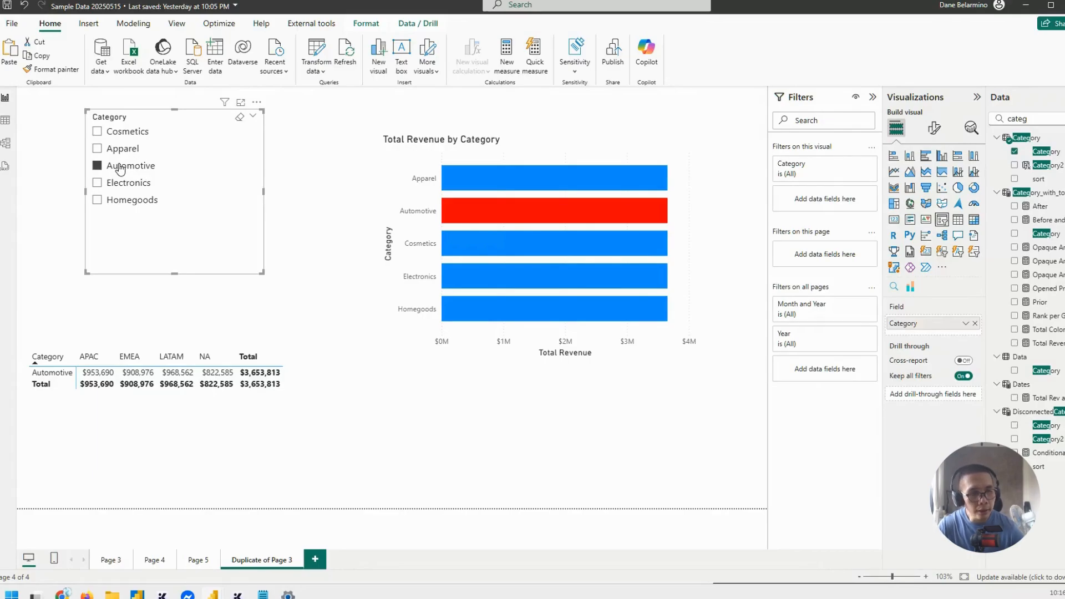
pyautogui.click(534, 148)
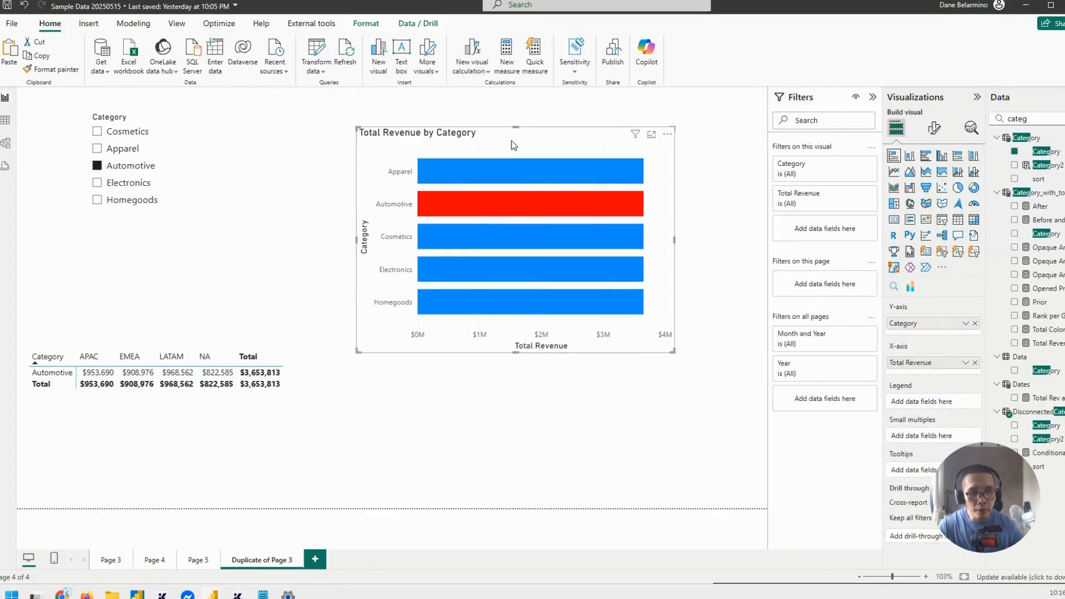
pyautogui.moveTo(513, 148); pyautogui.dragTo(534, 145)
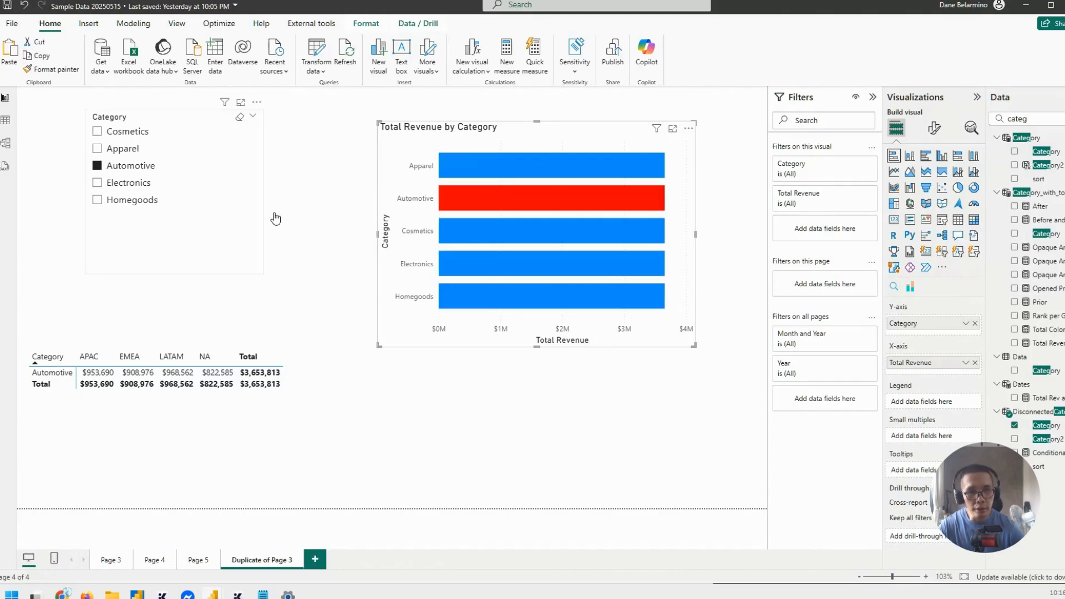
pyautogui.moveTo(472, 137); pyautogui.dragTo(448, 134)
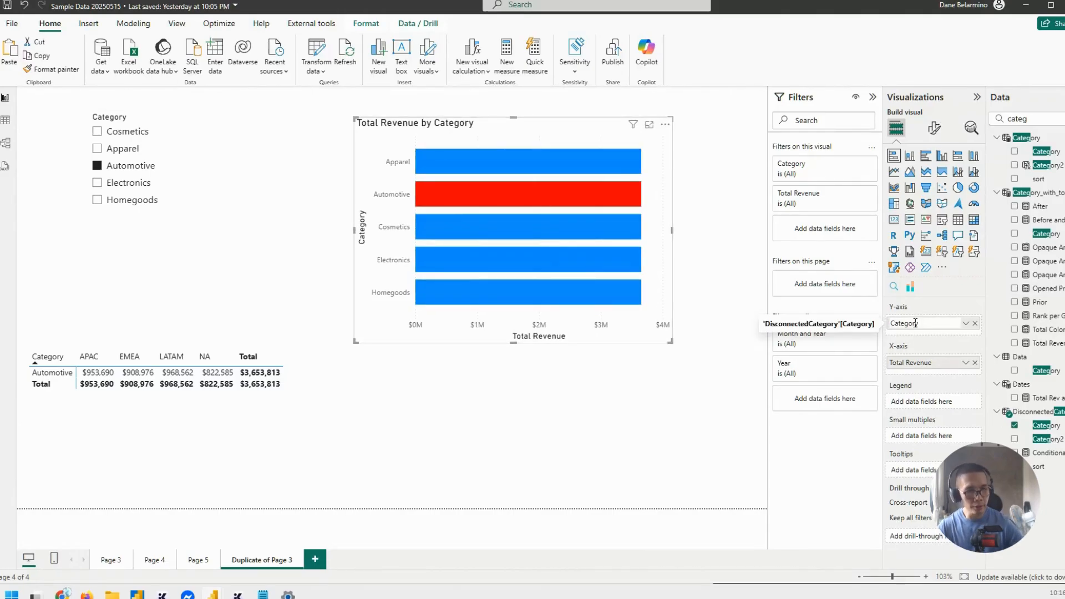
# - Rename the bar chart's Y-axis field as Disconnected Category
pyautogui.write('Disconn')
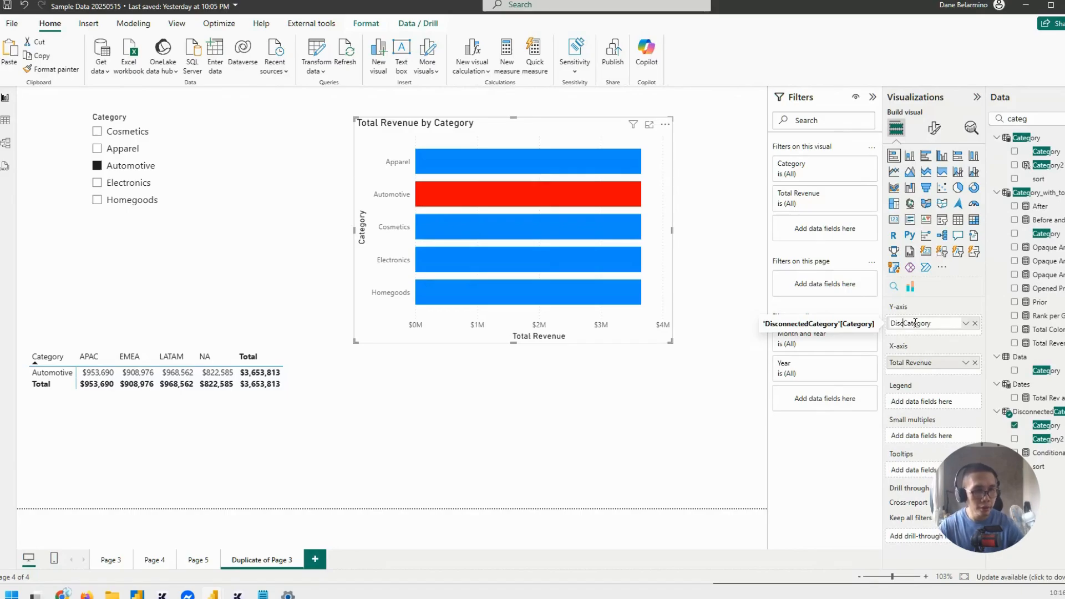
pyautogui.write('ected')
pyautogui.press('Return')
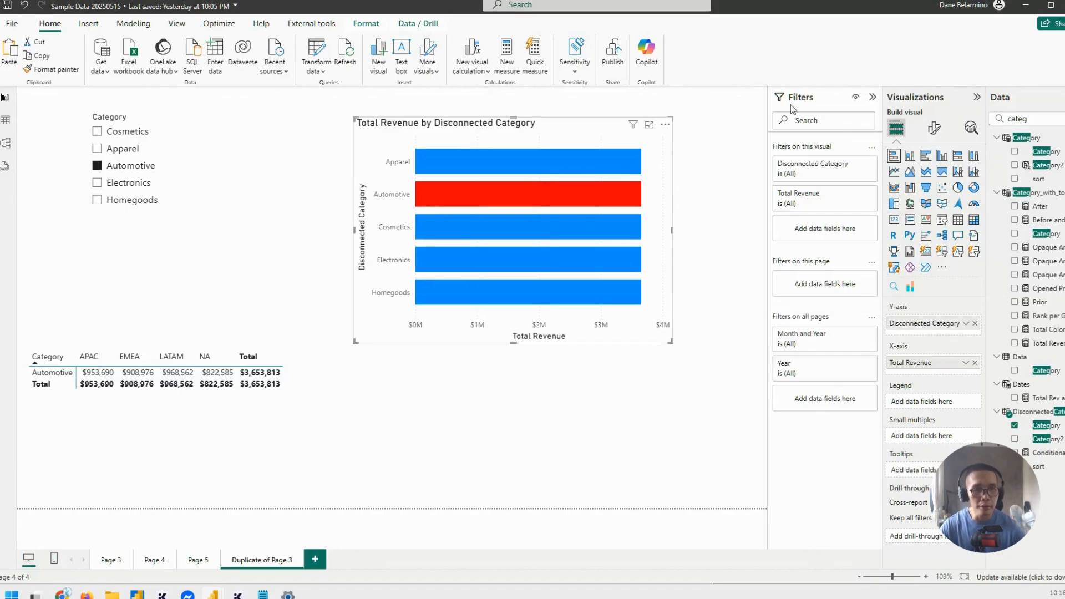
# - Check the bar chart with only Electronics selected in the slicer, clear the selection, and shift the chart slightly
pyautogui.click(119, 182)
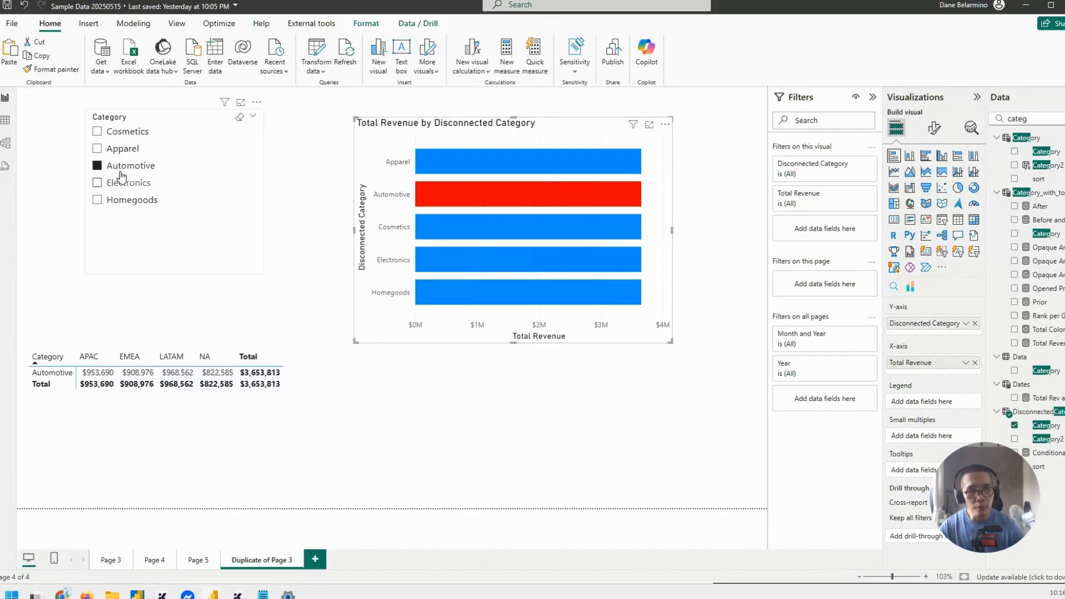
pyautogui.click(121, 167)
pyautogui.click(112, 182)
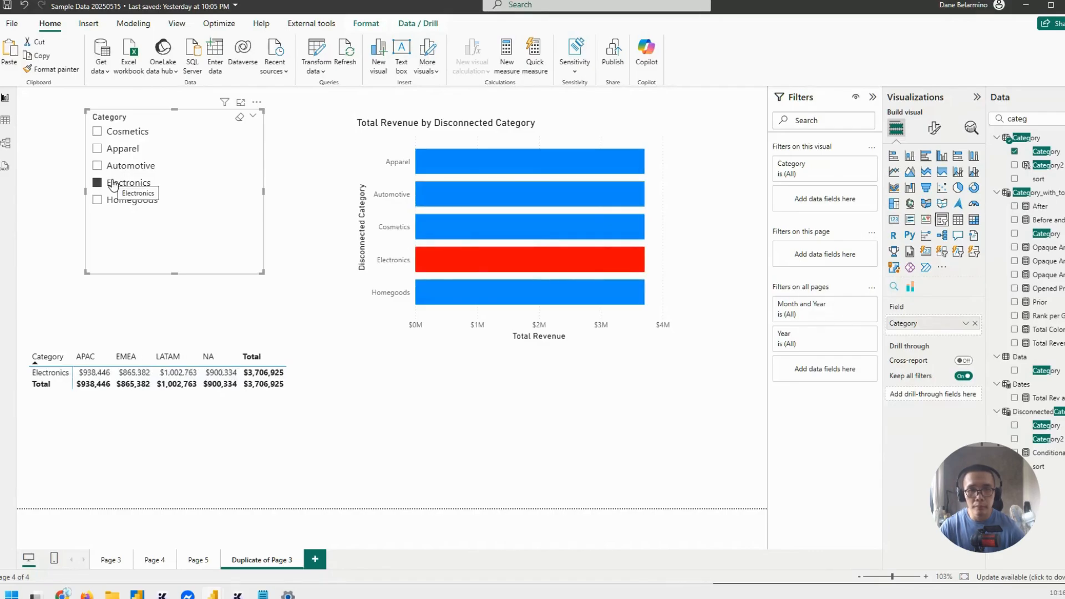
pyautogui.click(114, 184)
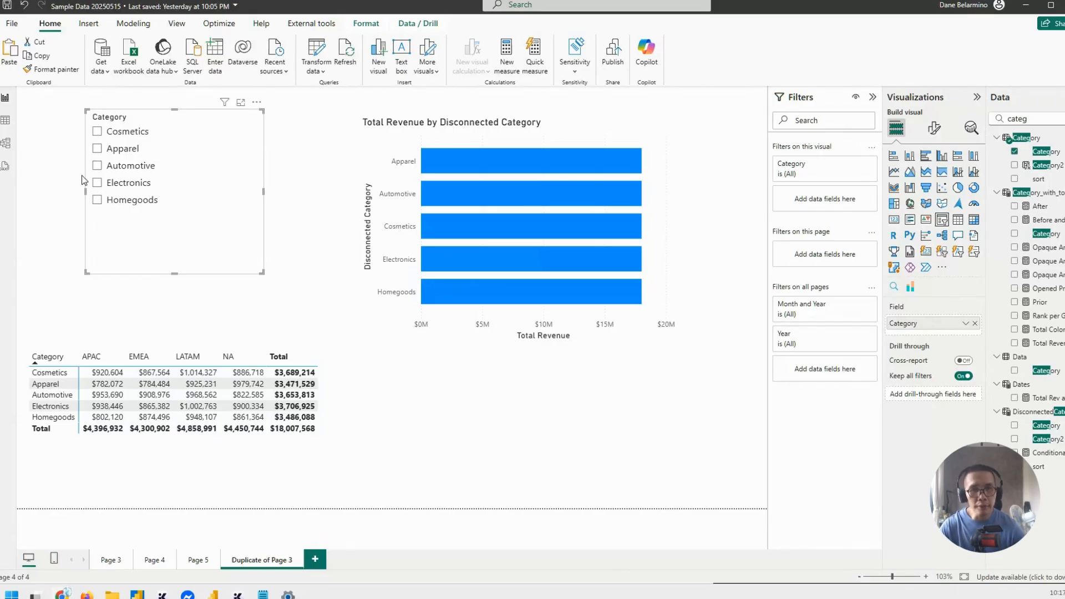
pyautogui.click(637, 140)
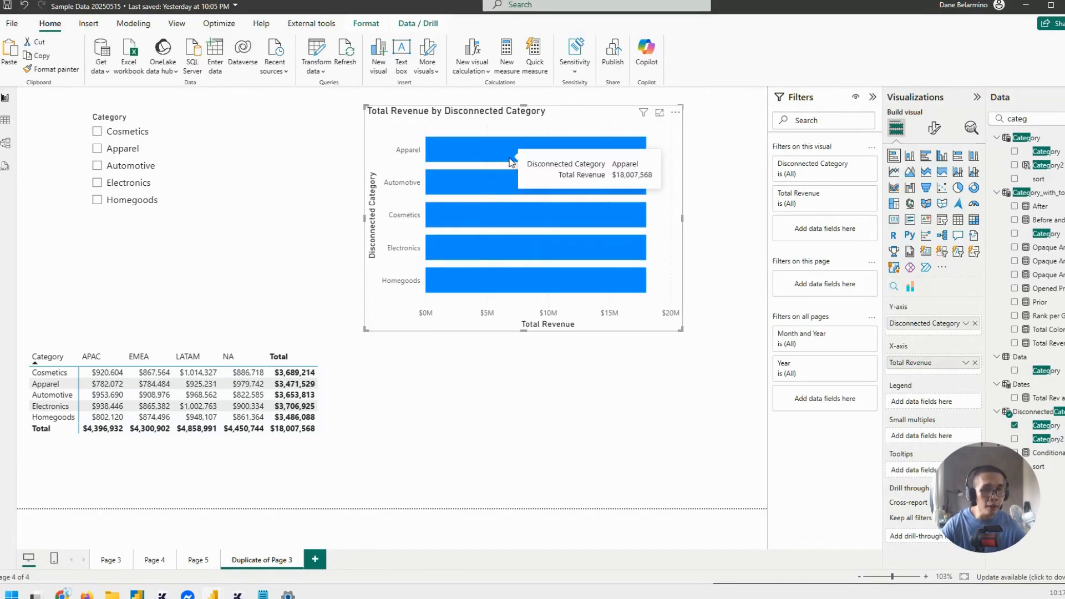
# - Check the bar chart for Cosmetics, Apparel and Electronics selected one at a time in the slicer, and clear the selection
pyautogui.click(131, 165)
pyautogui.click(127, 132)
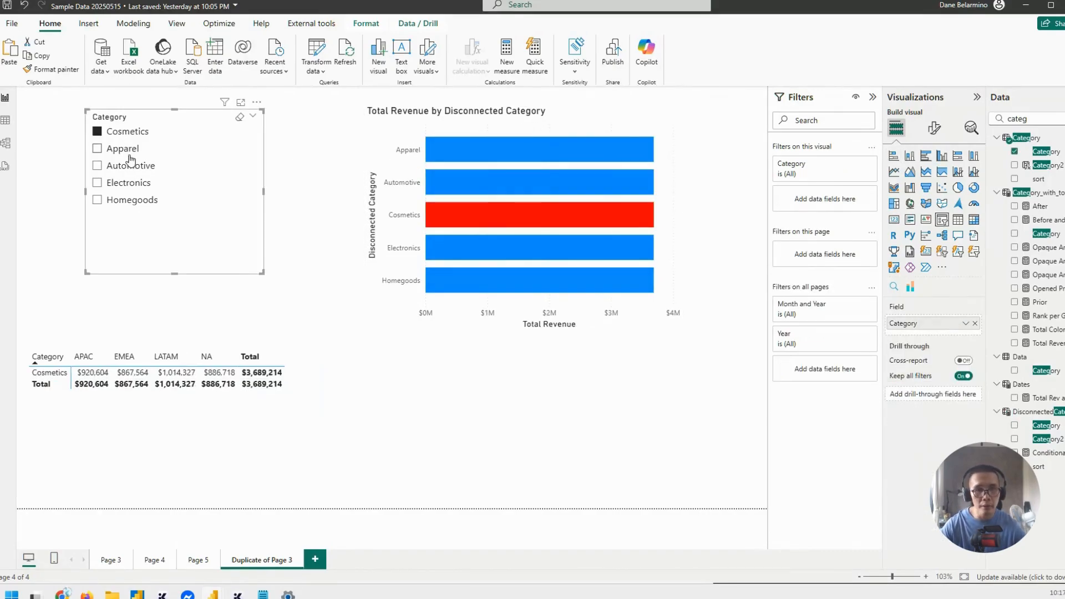
pyautogui.click(122, 149)
pyautogui.click(135, 183)
pyautogui.click(551, 117)
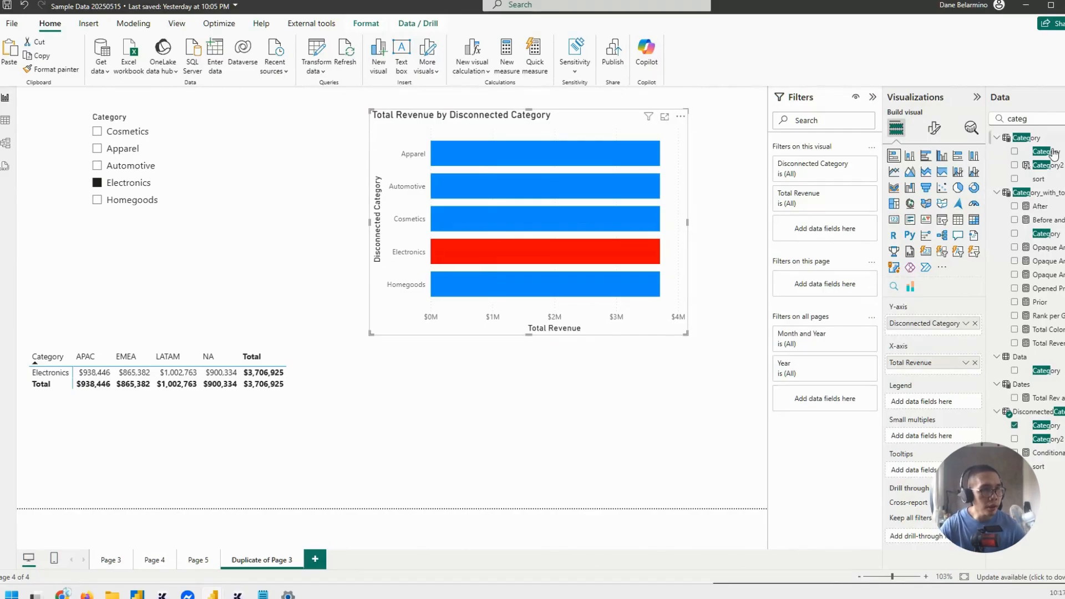
pyautogui.click(97, 182)
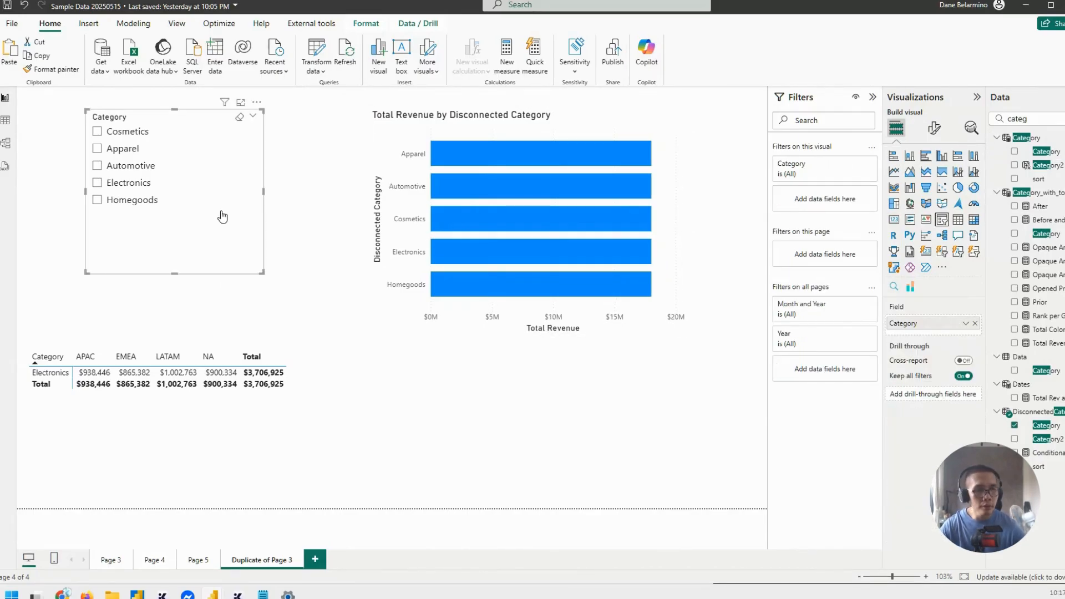
# - Review the bar chart's Bars formatting settings, return to its field setup, and shift the chart slightly
pyautogui.click(580, 135)
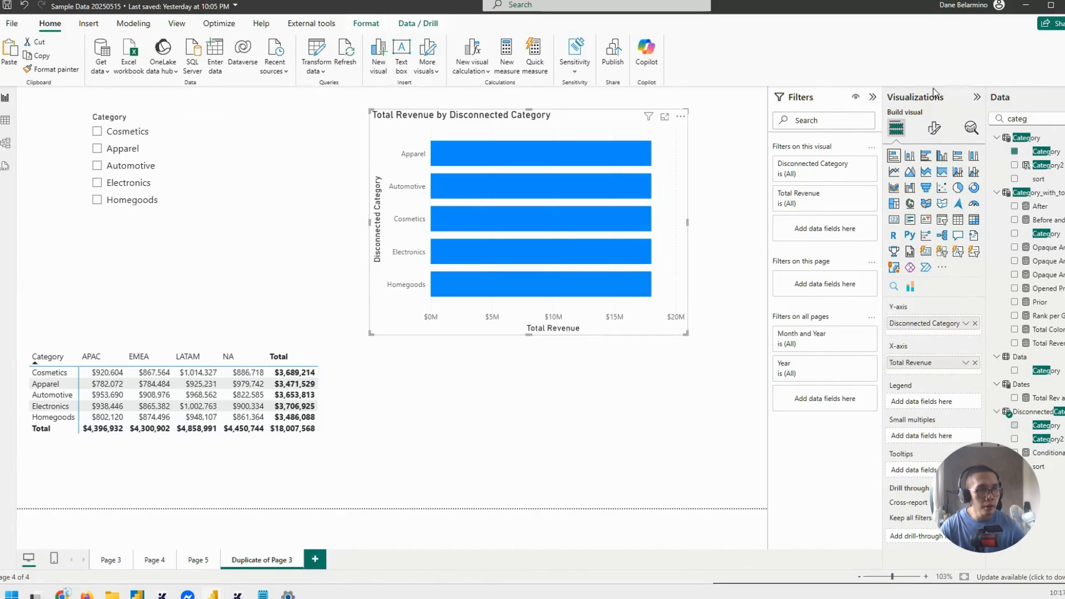
pyautogui.click(935, 131)
pyautogui.click(903, 347)
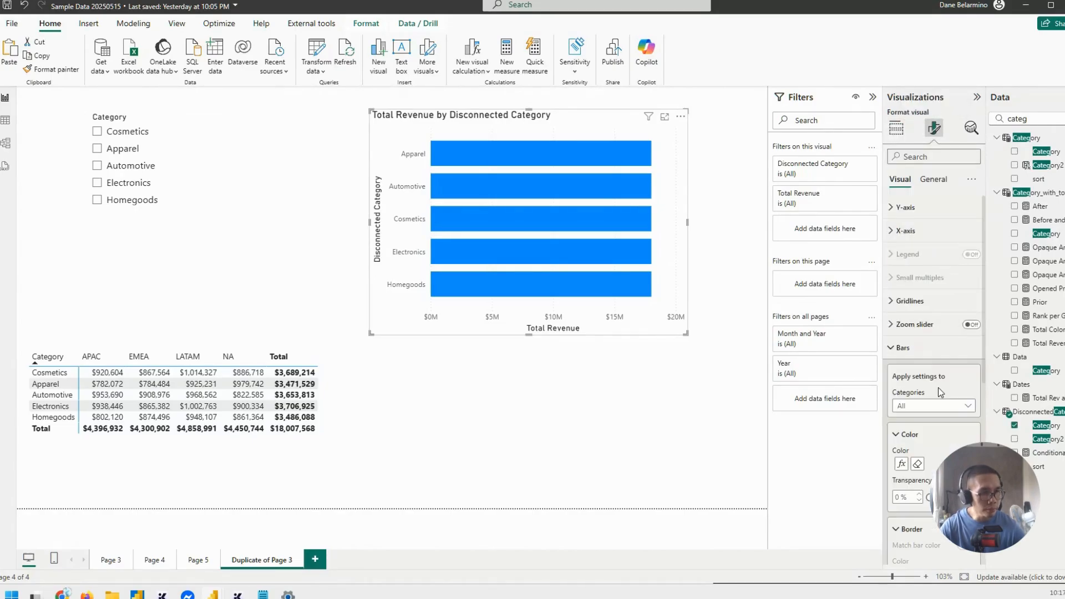
pyautogui.click(896, 129)
pyautogui.moveTo(650, 134); pyautogui.dragTo(635, 134)
# - Create a new measure named Disconnected Total Revenue in the Category table
pyautogui.rightClick(1046, 229)
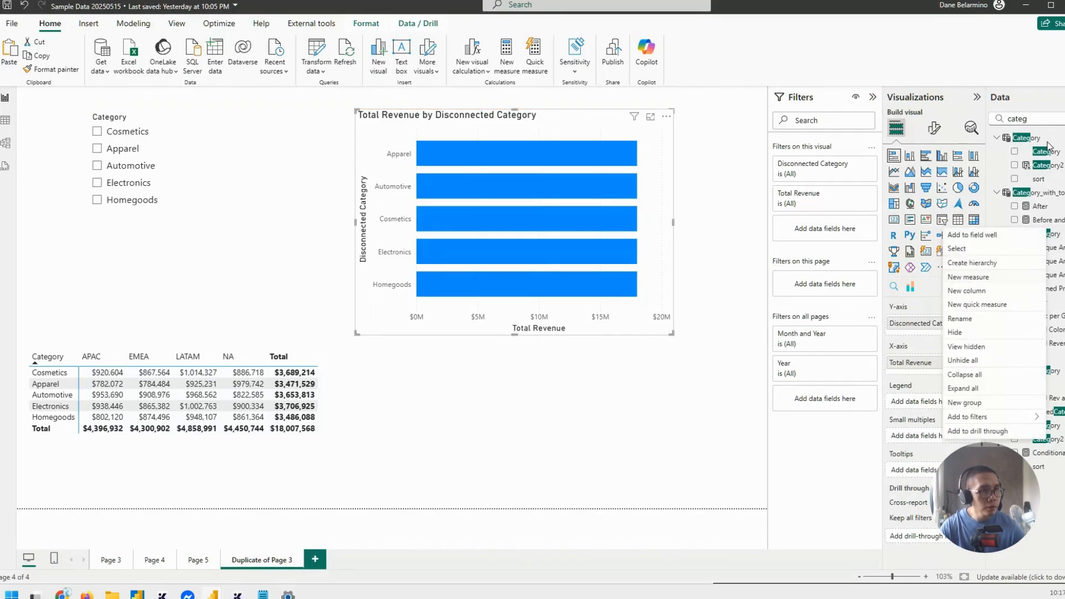
pyautogui.rightClick(1046, 161)
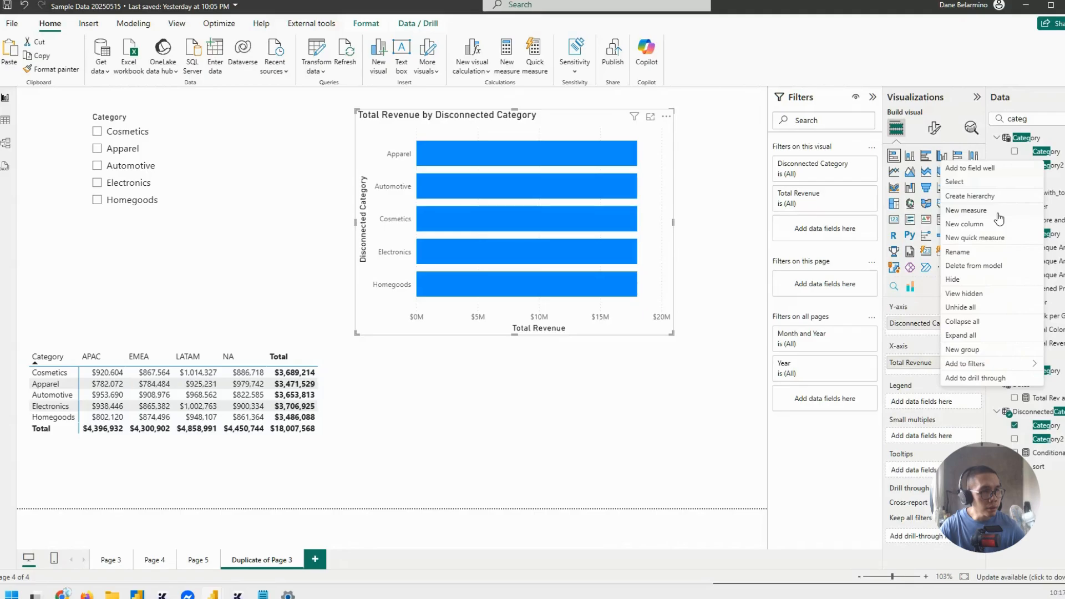
pyautogui.click(995, 215)
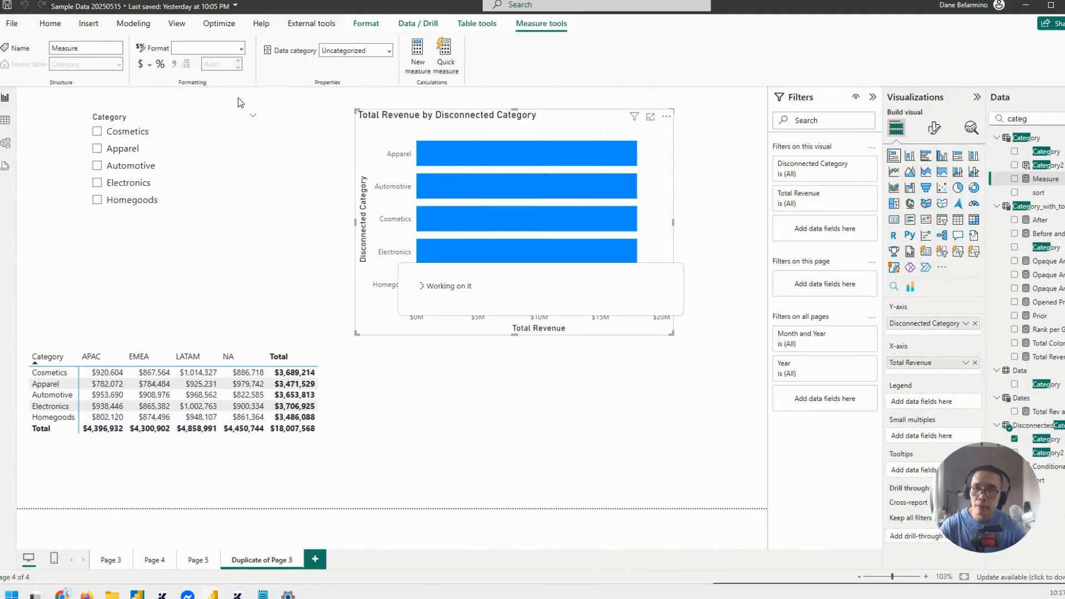
pyautogui.write('Disconnected To')
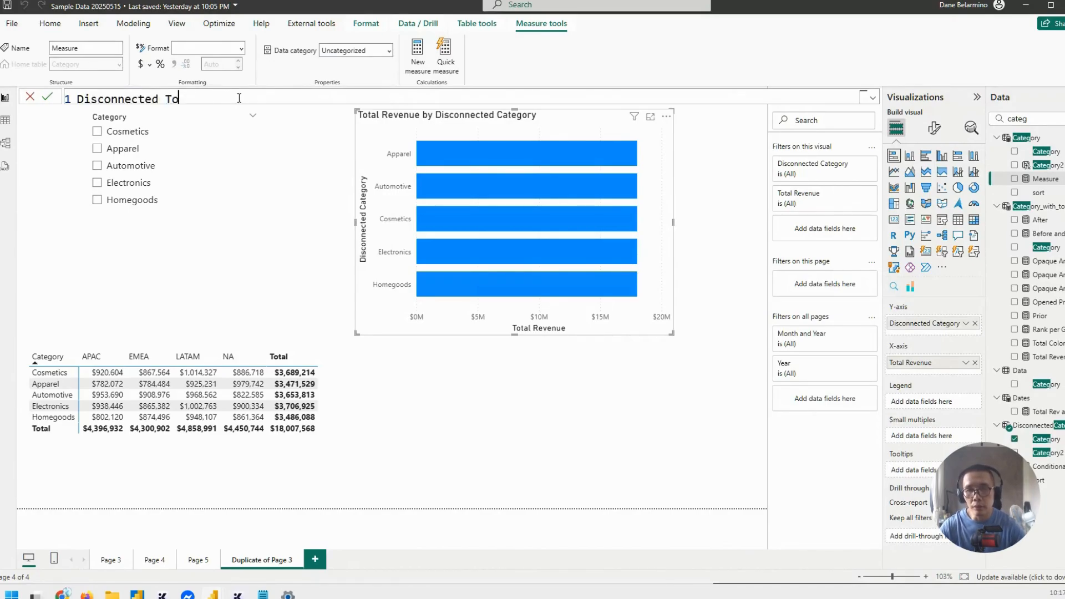
pyautogui.write('tal Rtve')
pyautogui.press('BackSpace')
pyautogui.press('BackSpace')
pyautogui.write('ev')
pyautogui.press('BackSpace')
pyautogui.press('BackSpace')
pyautogui.press('BackSpace')
pyautogui.write('evenue')
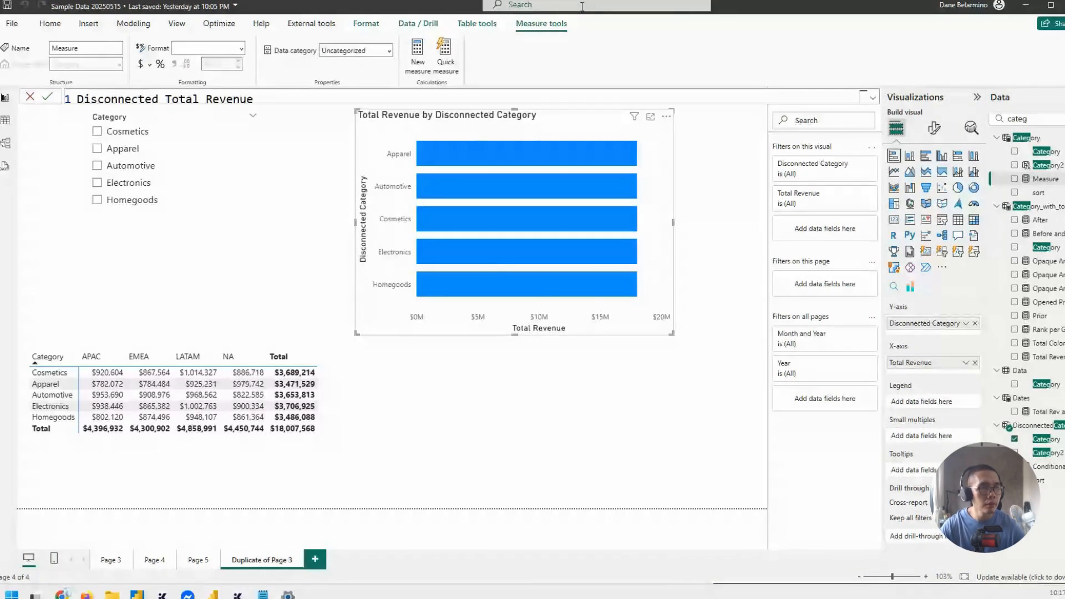
pyautogui.write(' =')
pyautogui.hotkey('shift', 'Return')
# - Begin the Disconnected Total Revenue formula on a new line with CALCULATE applied to the [Total Revenue] measure
pyautogui.write('calcu')
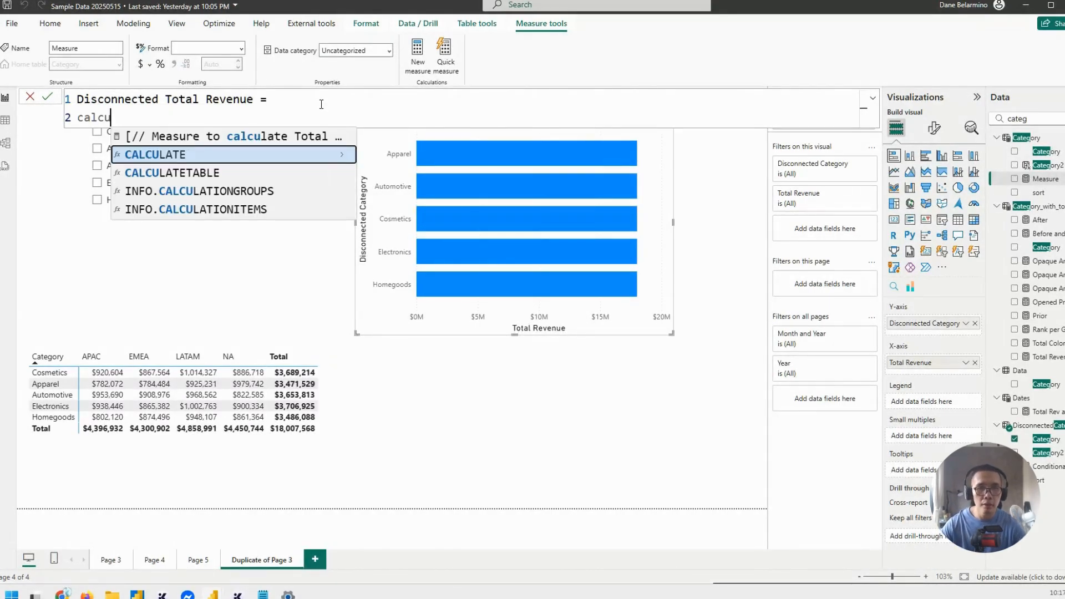
pyautogui.press('Tab')
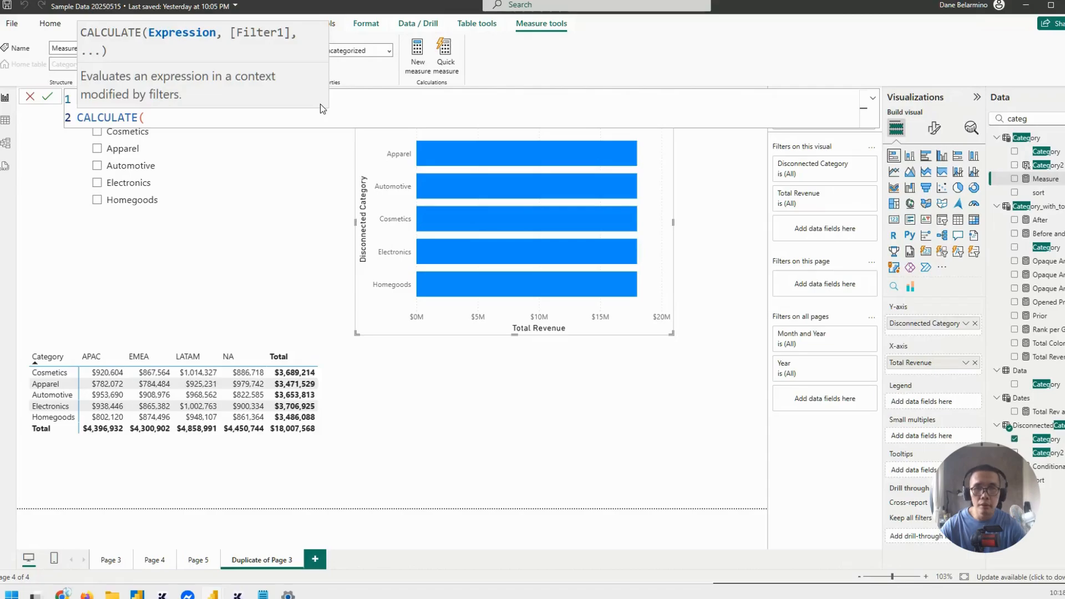
pyautogui.write('total revenue')
pyautogui.press('Tab')
# - Open a TREATAS filter as the second CALCULATE argument, with a VALUES function as its first argument
pyautogui.write(', keep')
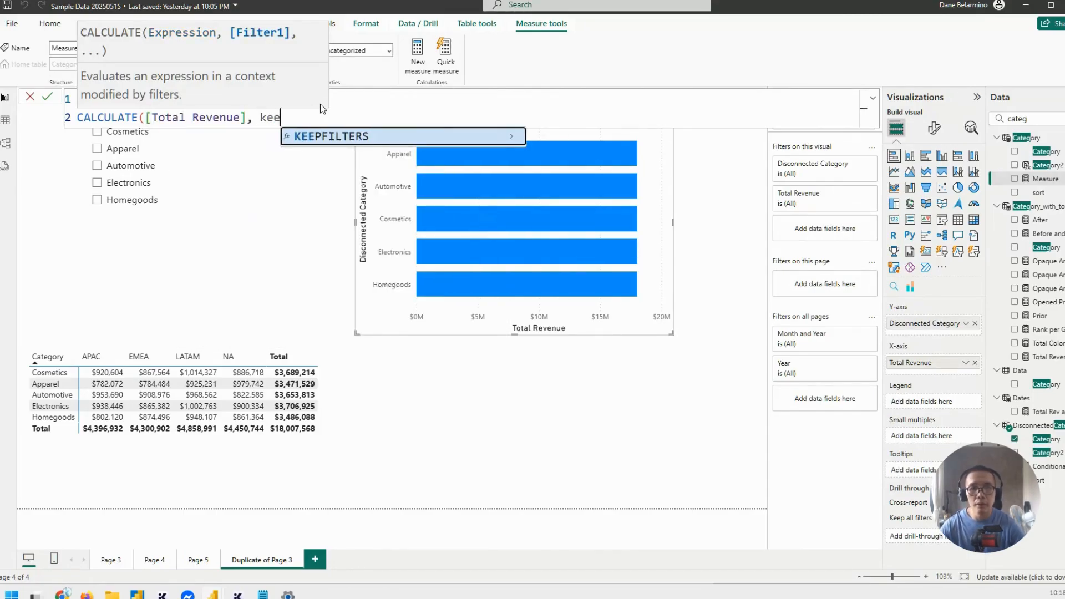
pyautogui.press('BackSpace')
pyautogui.press('BackSpace')
pyautogui.press('BackSpace')
pyautogui.press('BackSpace')
pyautogui.write('treata')
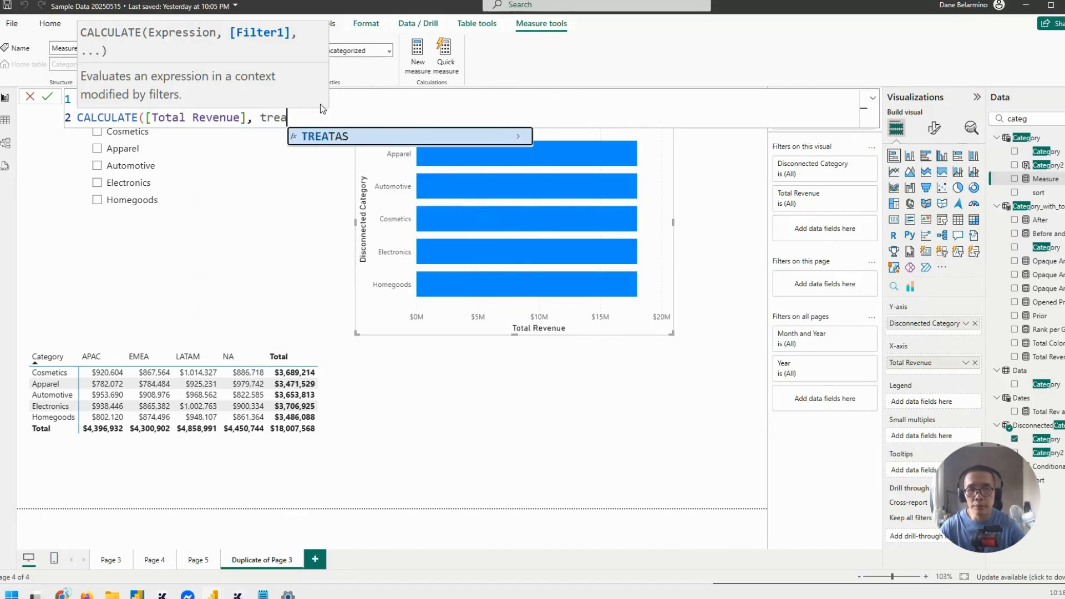
pyautogui.press('Tab')
pyautogui.write('values')
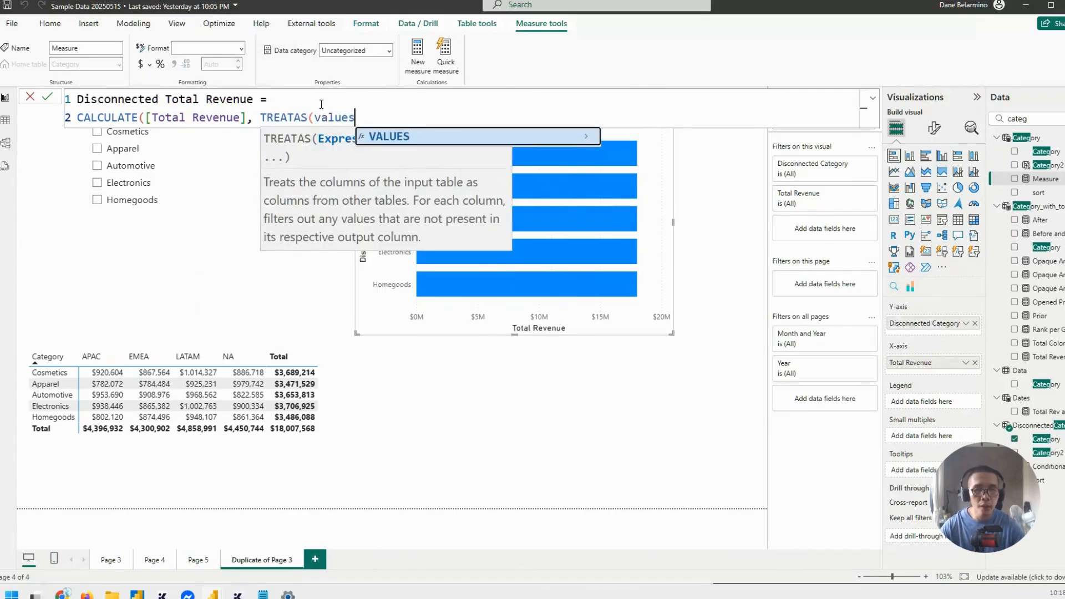
pyautogui.press('Tab')
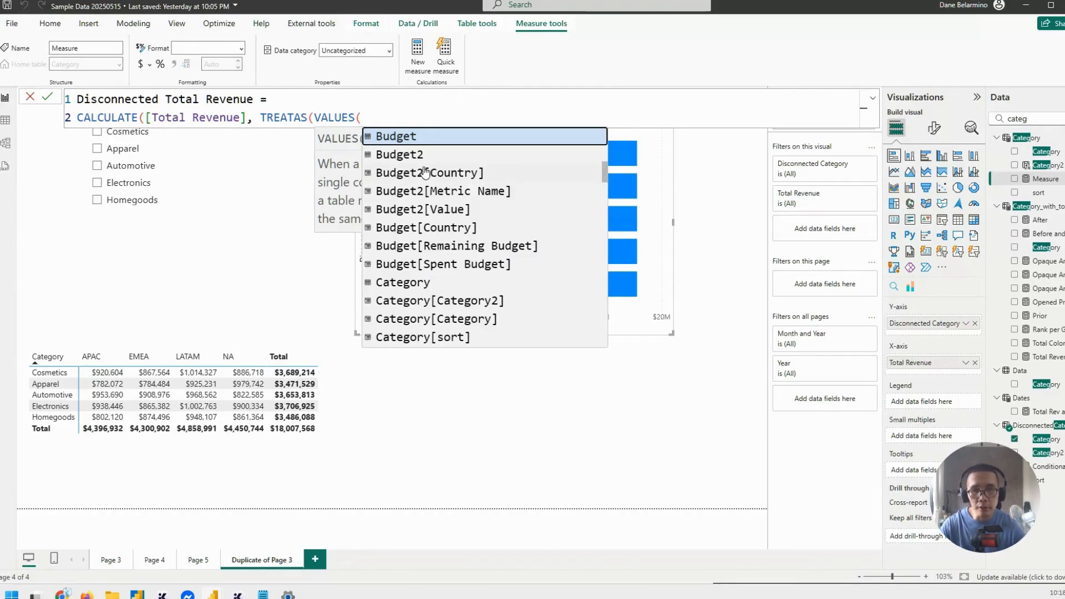
pyautogui.press('Escape')
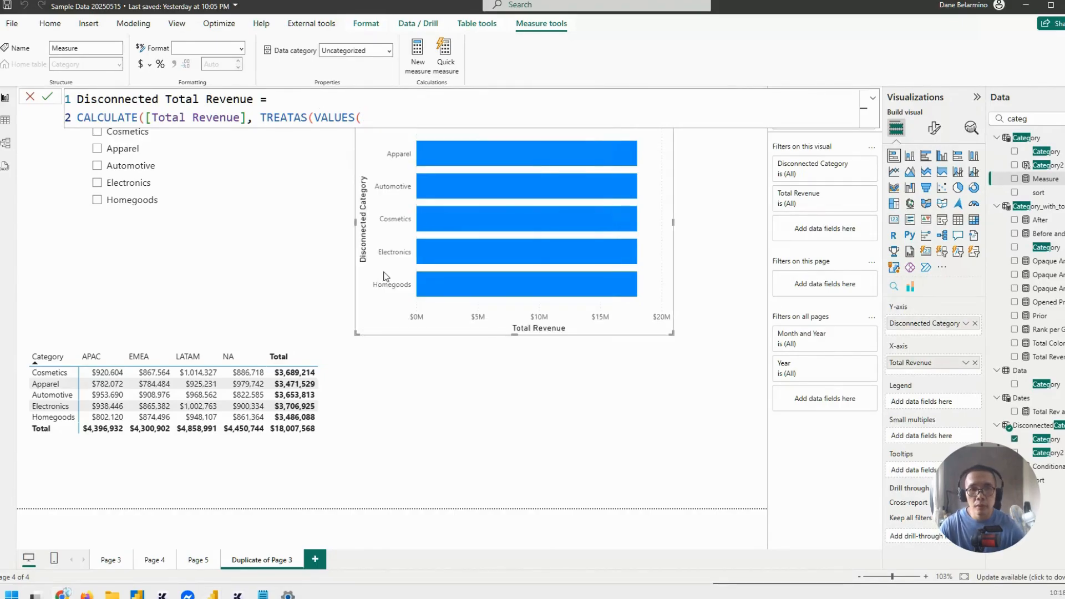
# - Use DisconnectedCategory[Category] as the column in VALUES and close that function ahead of the next TREATAS argument
pyautogui.write('disconne')
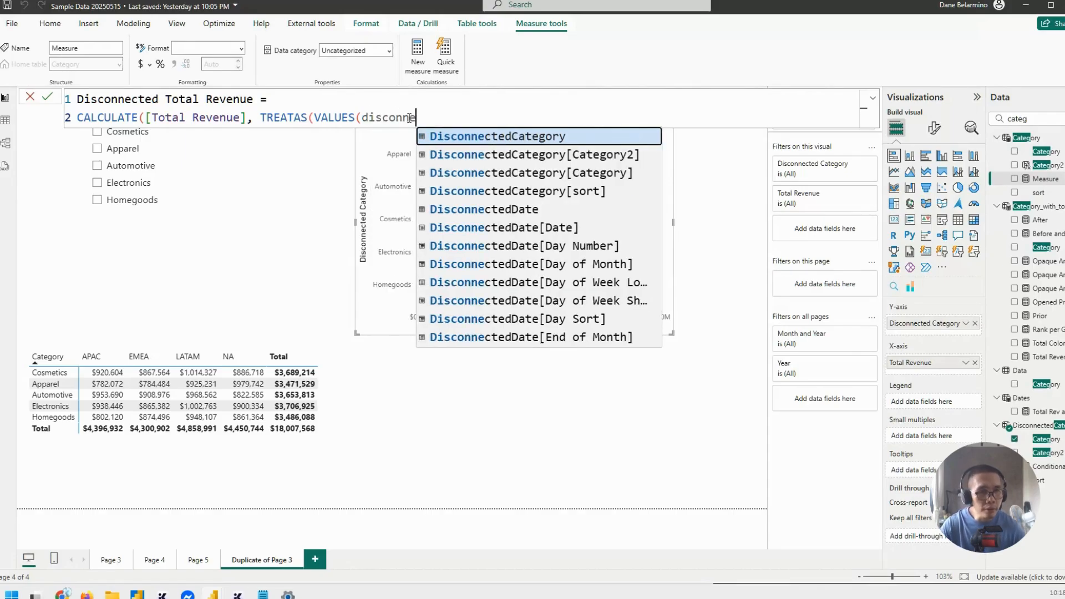
pyautogui.press('Down')
pyautogui.press('Down')
pyautogui.press('Tab')
pyautogui.write(')m')
pyautogui.press('BackSpace')
pyautogui.write(',')
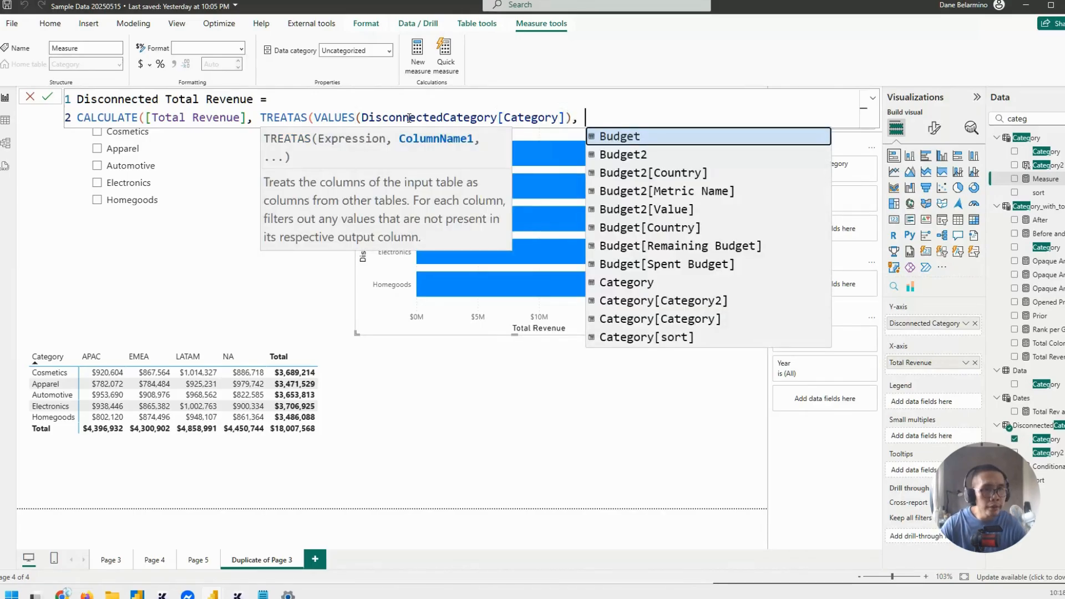
# - Set Category[Category] as the TREATAS target column, close the formula's parentheses and commit the measure
pyautogui.write(' category')
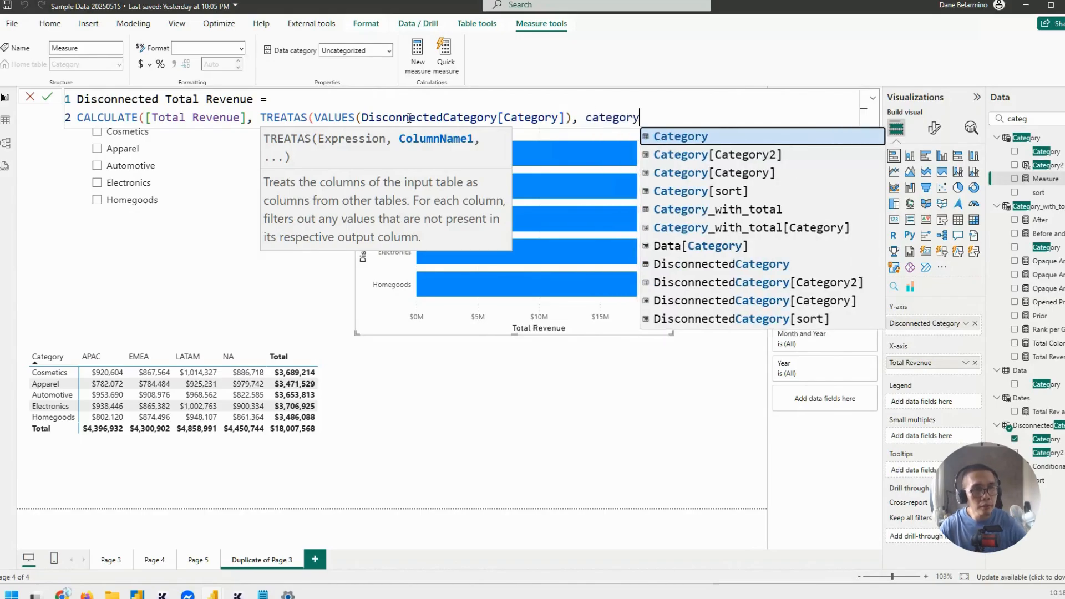
pyautogui.press('Down')
pyautogui.press('Down')
pyautogui.press('Tab')
pyautogui.write(')')
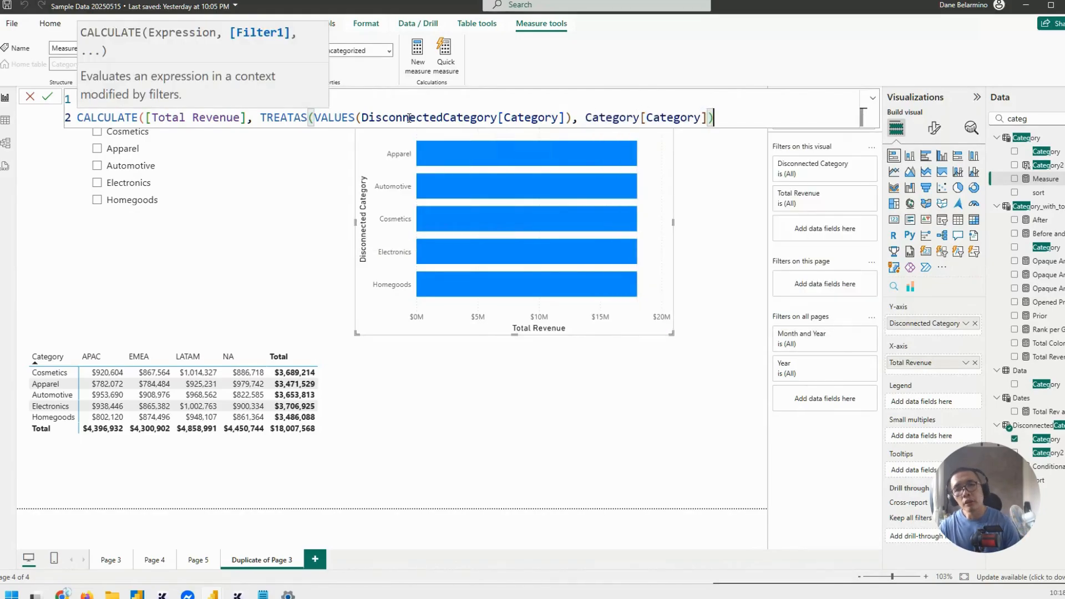
pyautogui.write(')')
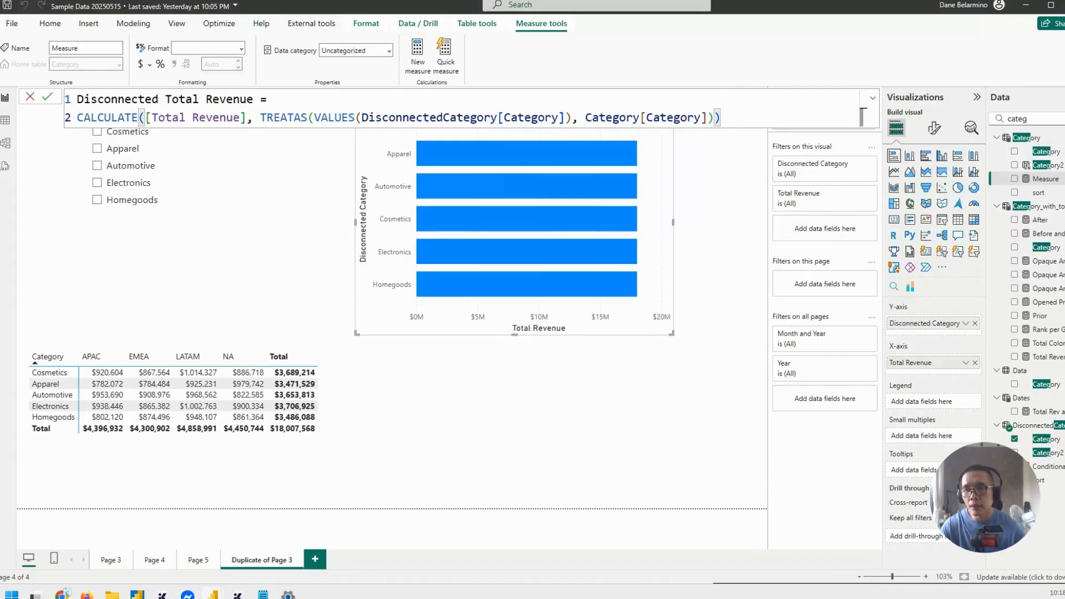
pyautogui.press('Return')
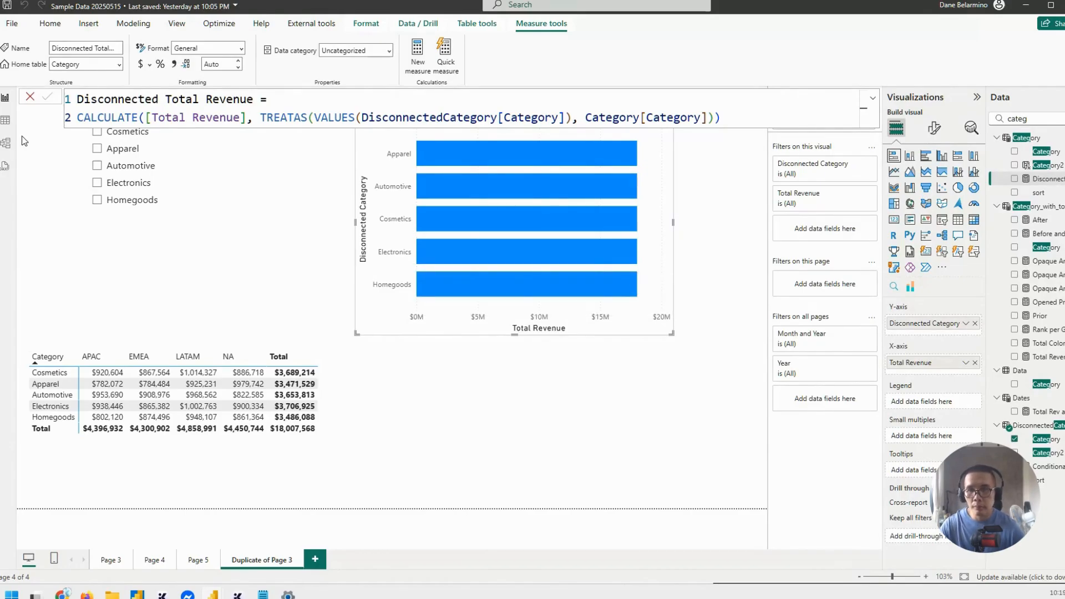
# - In the model diagram, move the Dates and Geo tables farther from the Data table, and return to the report
pyautogui.click(5, 143)
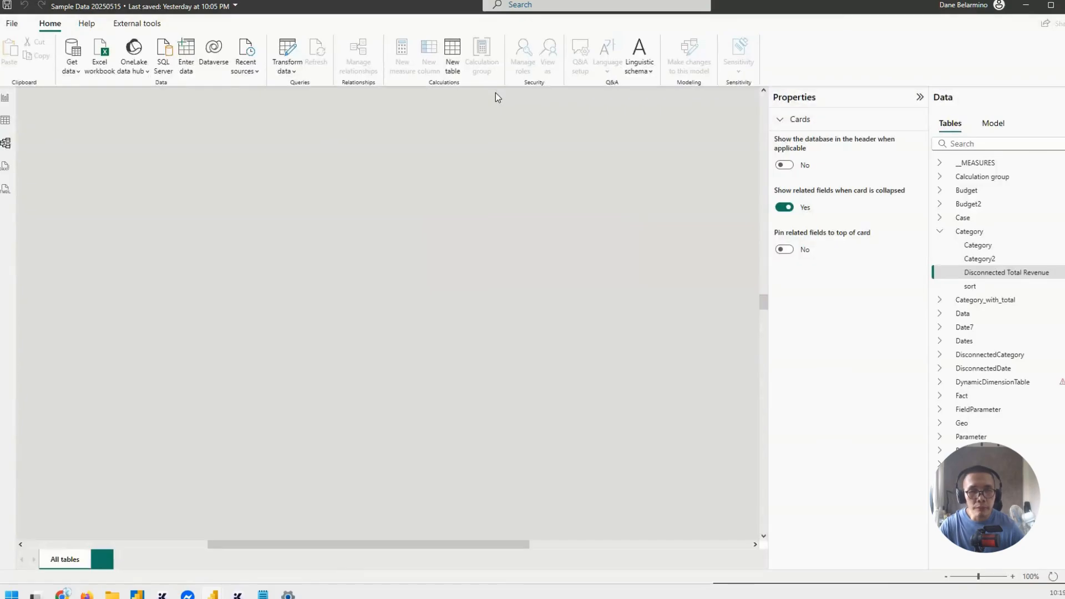
pyautogui.moveTo(295, 548); pyautogui.dragTo(112, 547)
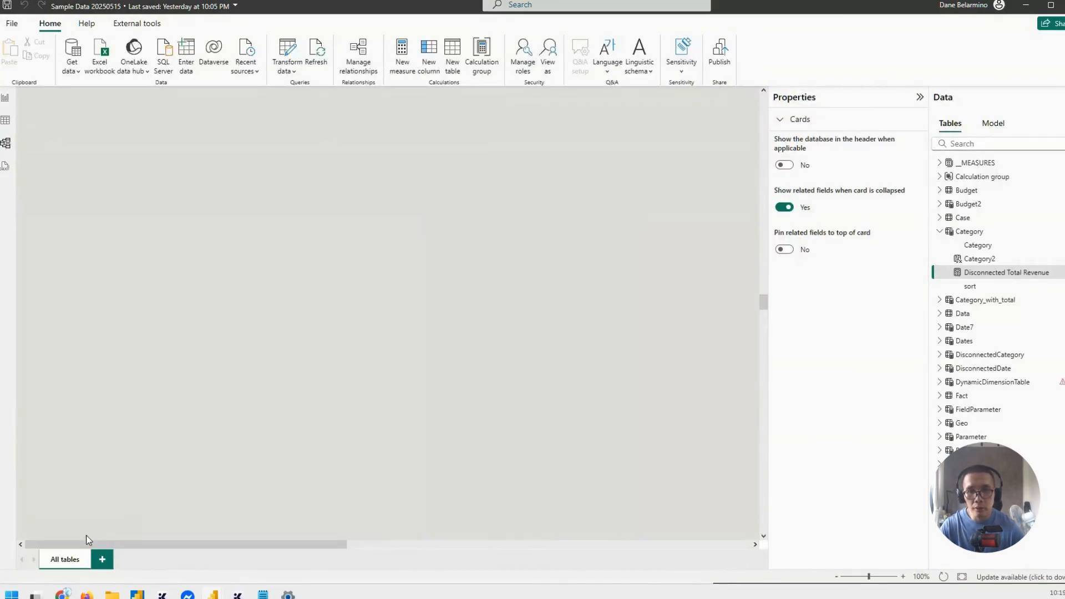
pyautogui.click(961, 576)
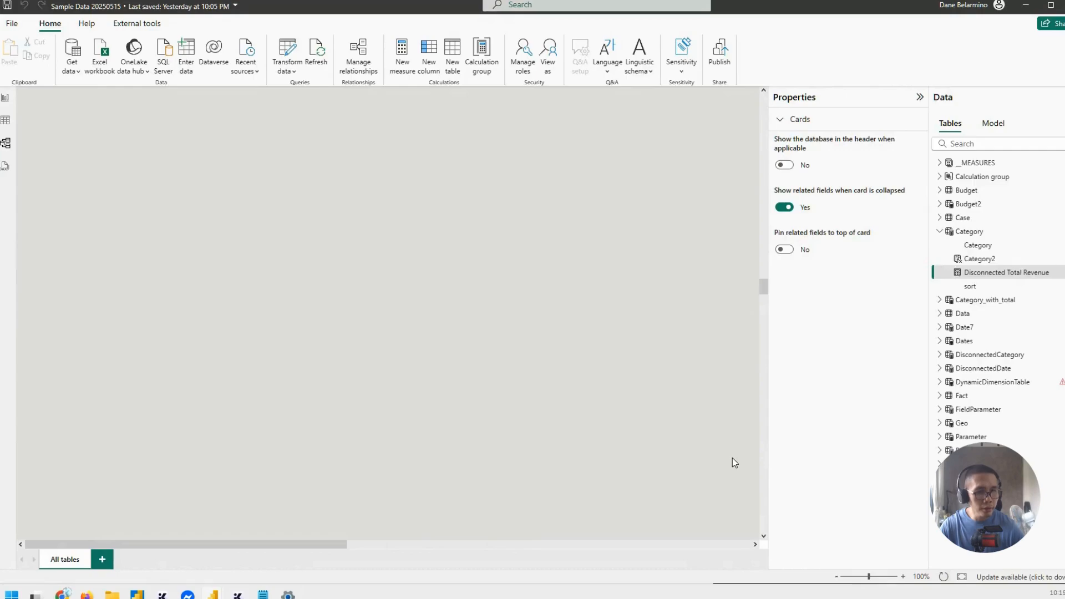
pyautogui.scroll(2, 190, 230)
pyautogui.scroll(2, 191, 230)
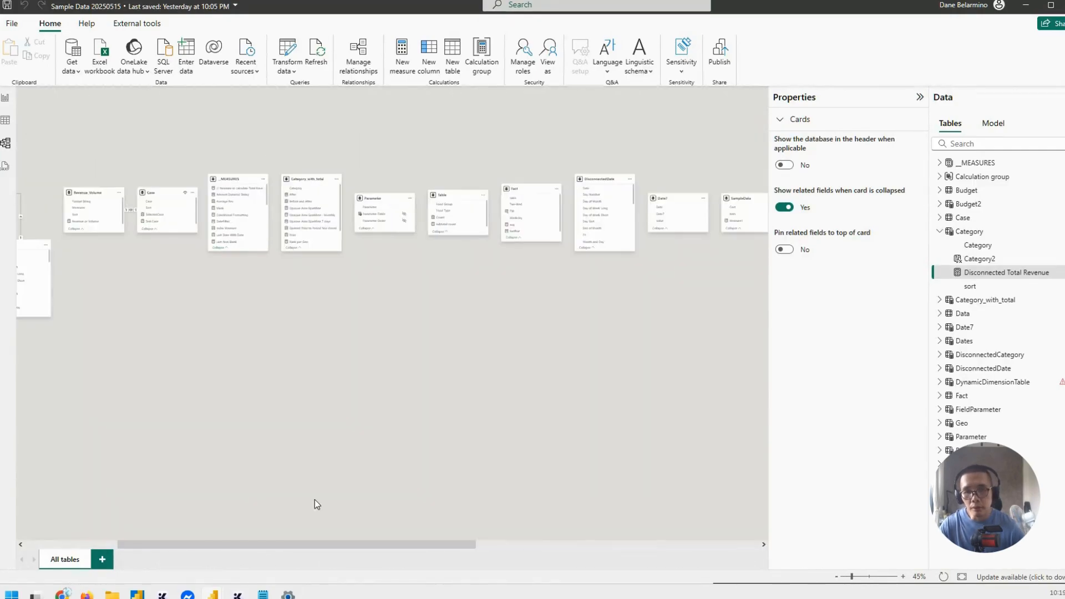
pyautogui.moveTo(285, 544); pyautogui.dragTo(183, 544)
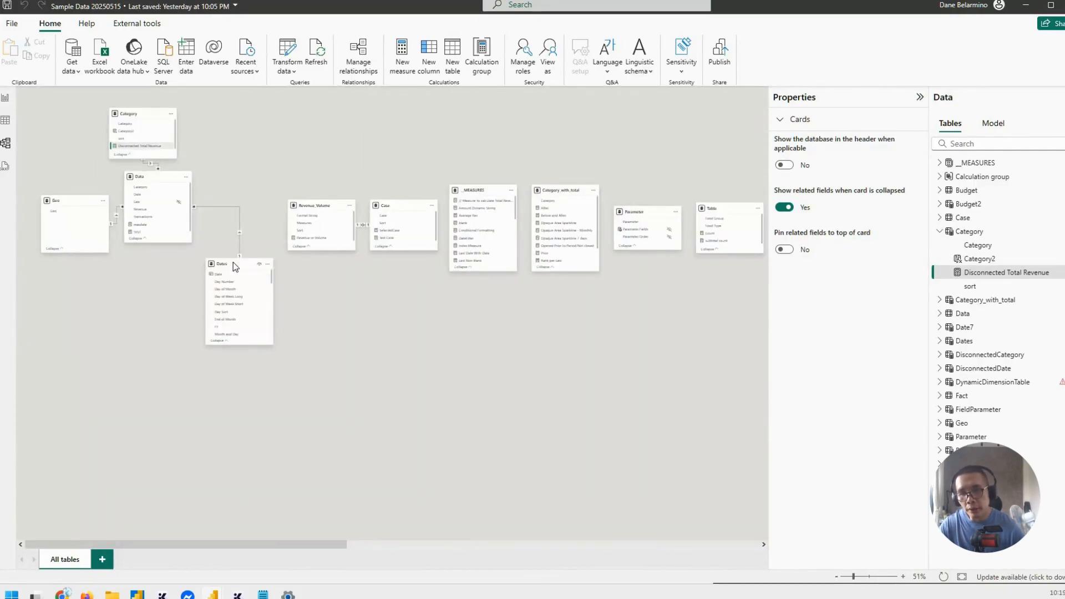
pyautogui.moveTo(233, 261); pyautogui.dragTo(264, 314)
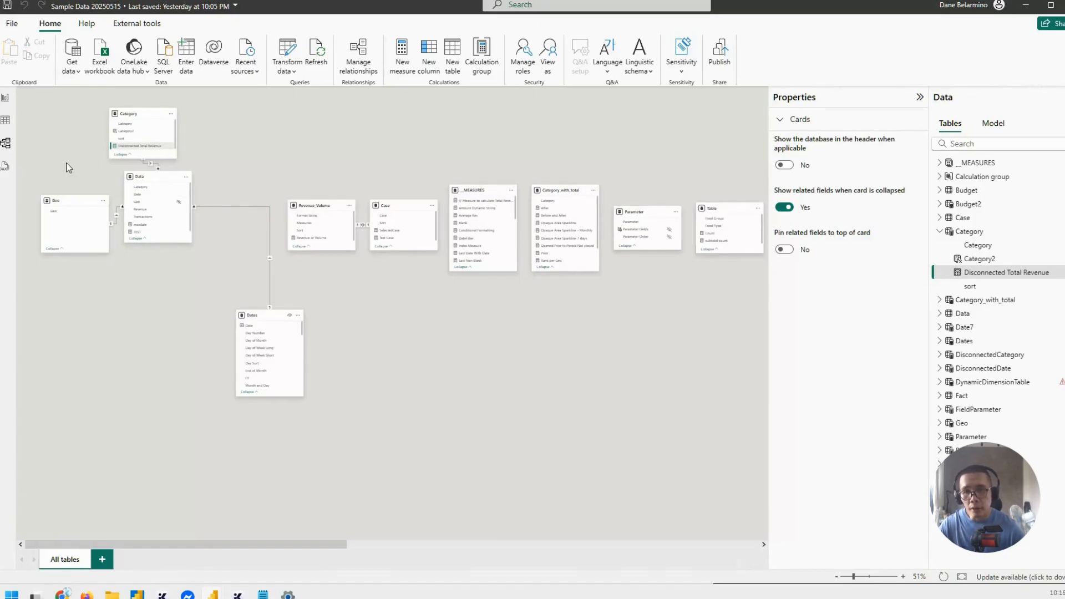
pyautogui.moveTo(67, 203); pyautogui.dragTo(62, 245)
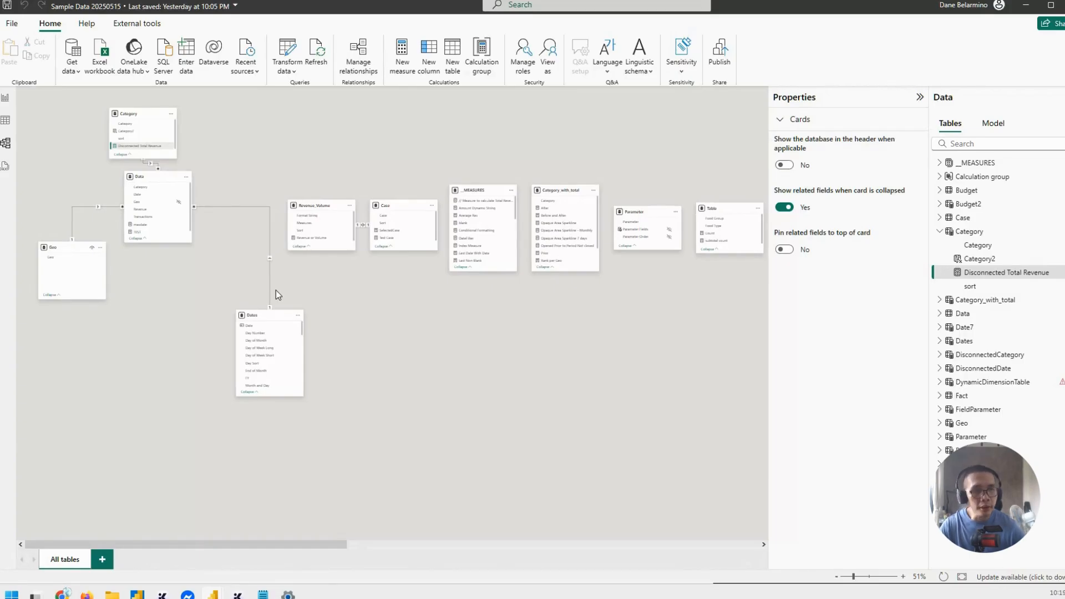
pyautogui.click(7, 100)
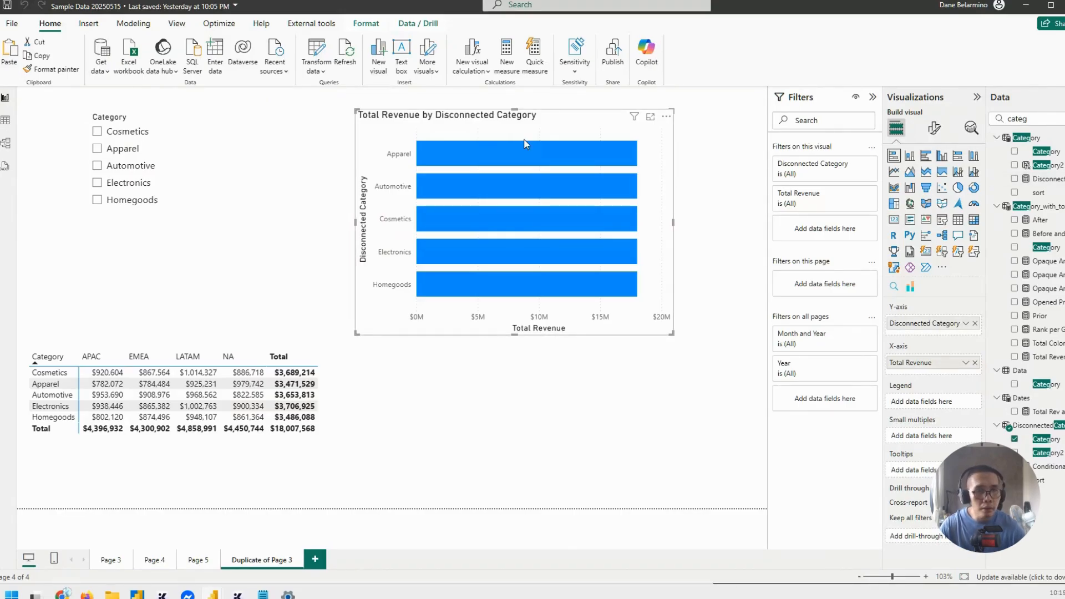
# - Search the data fields for "disco" and open the formula of the Disconnected Total Revenue measure
pyautogui.doubleClick(1056, 121)
pyautogui.write('disco')
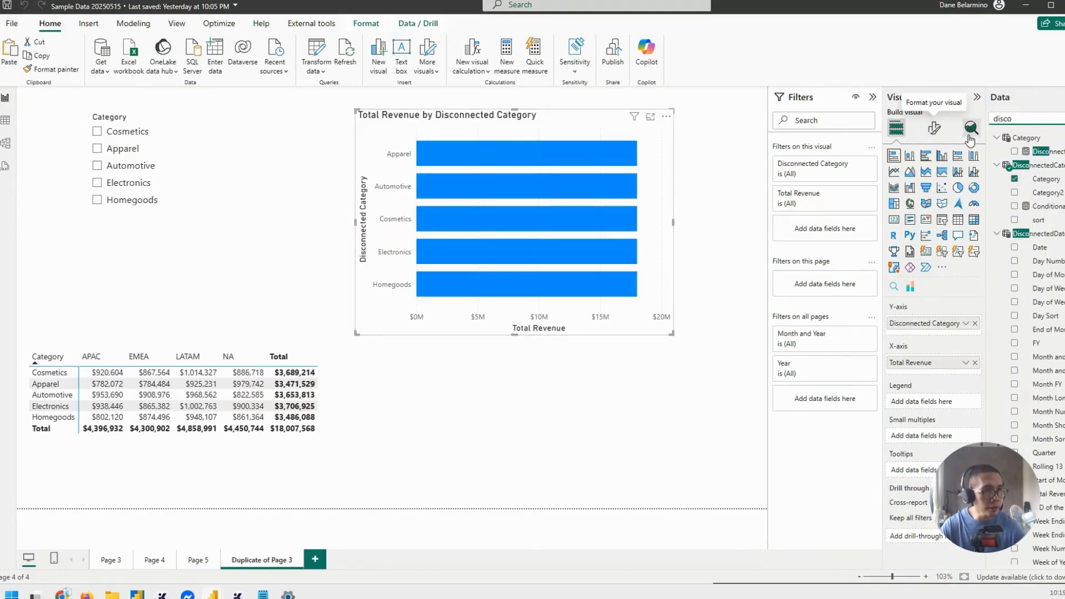
pyautogui.click(1047, 152)
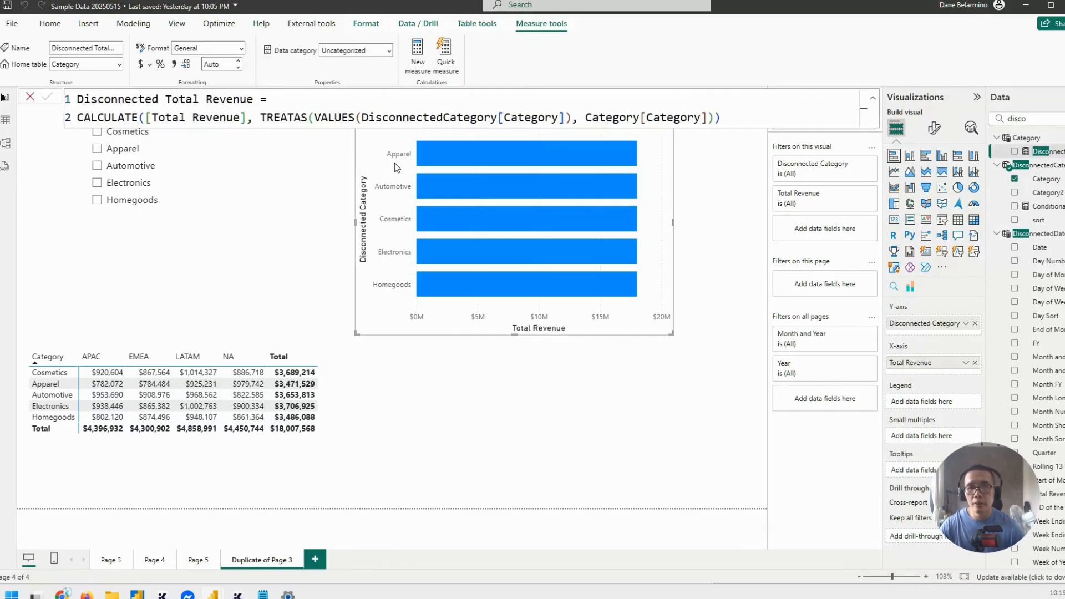
pyautogui.click(762, 111)
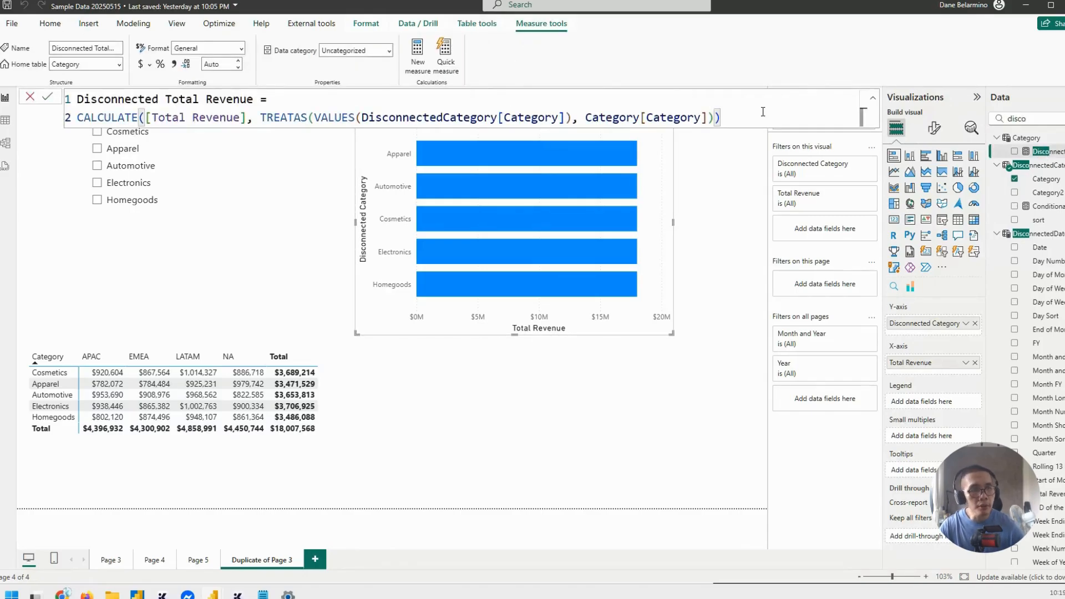
# - Shift the bar chart slightly and replace Total Revenue with Disconnected Total Revenue on its X-axis
pyautogui.moveTo(660, 192); pyautogui.dragTo(693, 224)
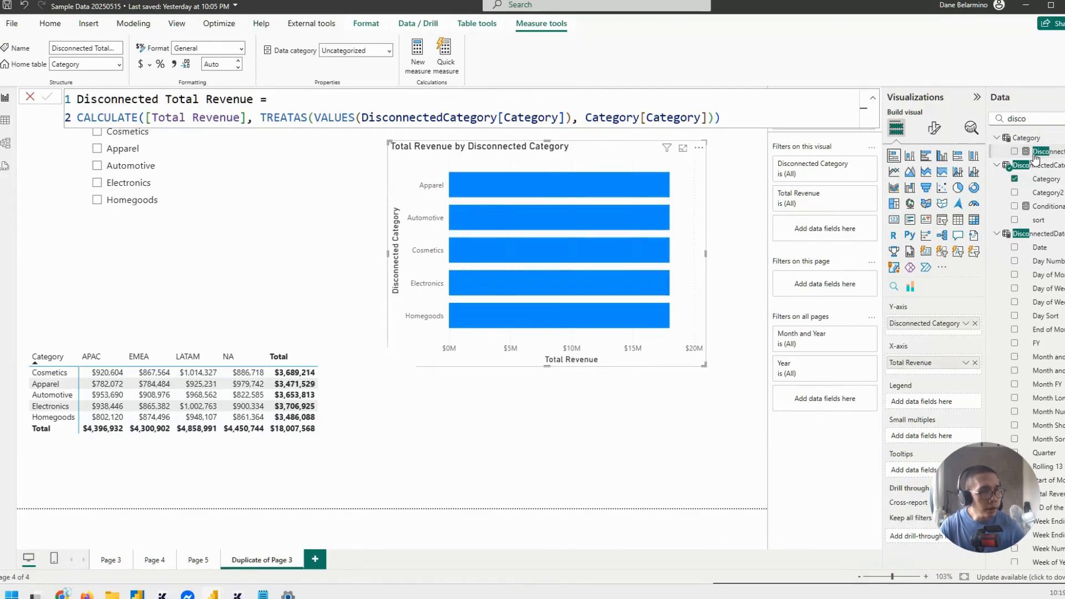
pyautogui.moveTo(1040, 151); pyautogui.dragTo(953, 370)
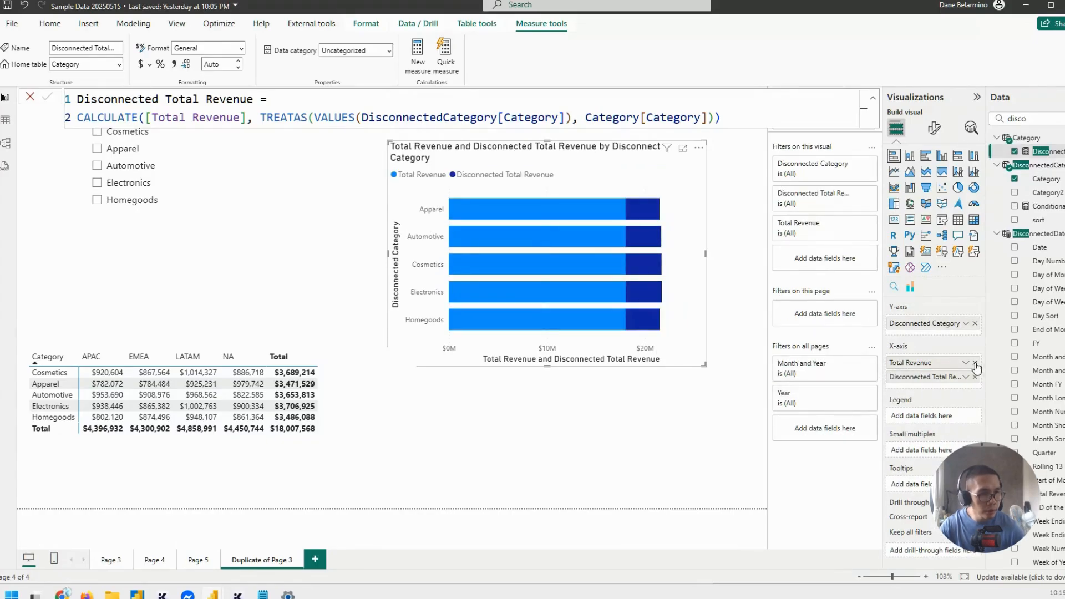
pyautogui.click(974, 362)
# - Check the bar chart while selecting different categories in the slicer, ending on Homegoods, and shift the chart slightly
pyautogui.click(133, 165)
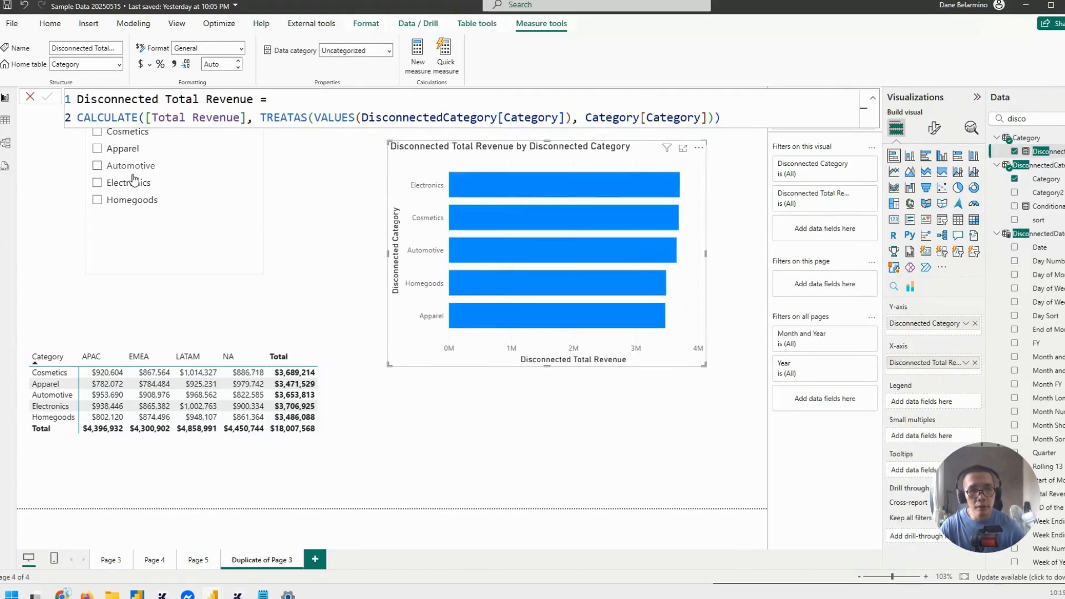
pyautogui.click(130, 183)
pyautogui.click(132, 199)
pyautogui.click(125, 183)
pyautogui.click(119, 166)
pyautogui.click(118, 148)
pyautogui.click(118, 136)
pyautogui.click(123, 161)
pyautogui.click(127, 184)
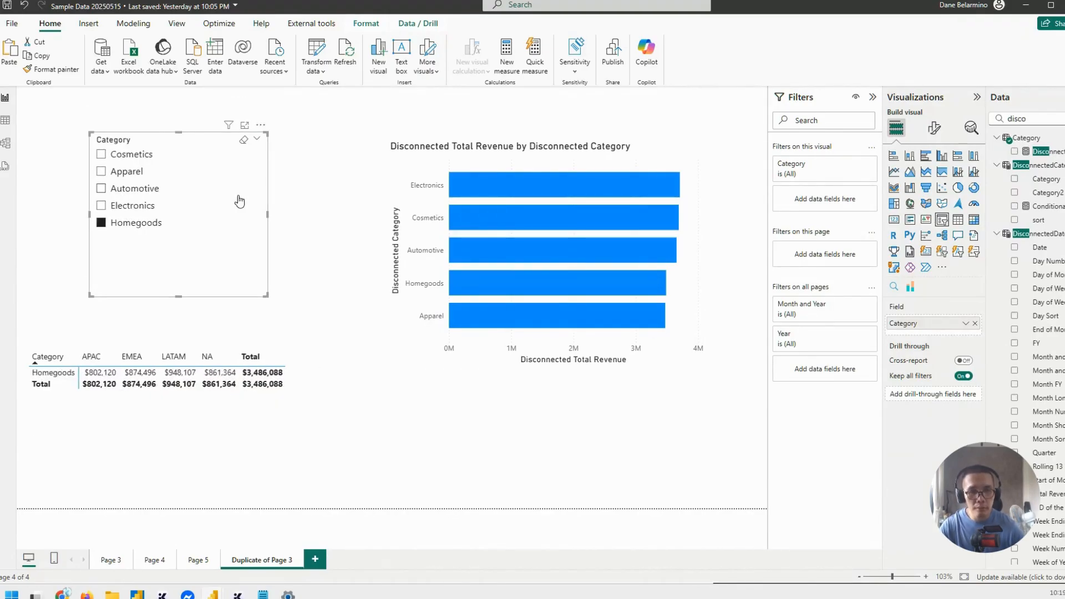
pyautogui.click(644, 155)
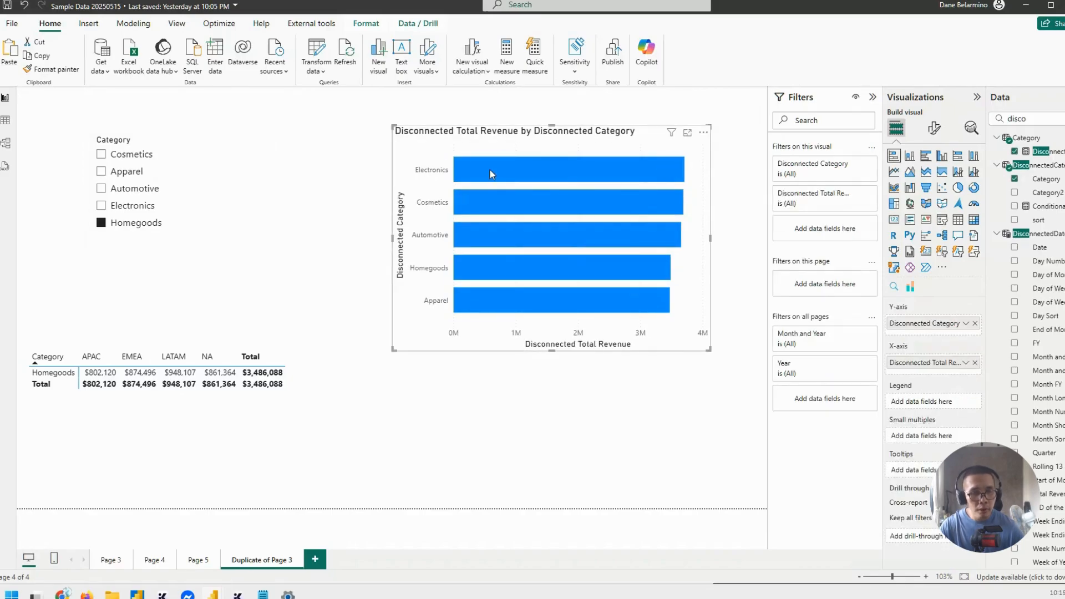
# - Clear the Homegoods selection in the slicer and compare the Electronics bar's revenue with the table's Electronics total
pyautogui.click(138, 223)
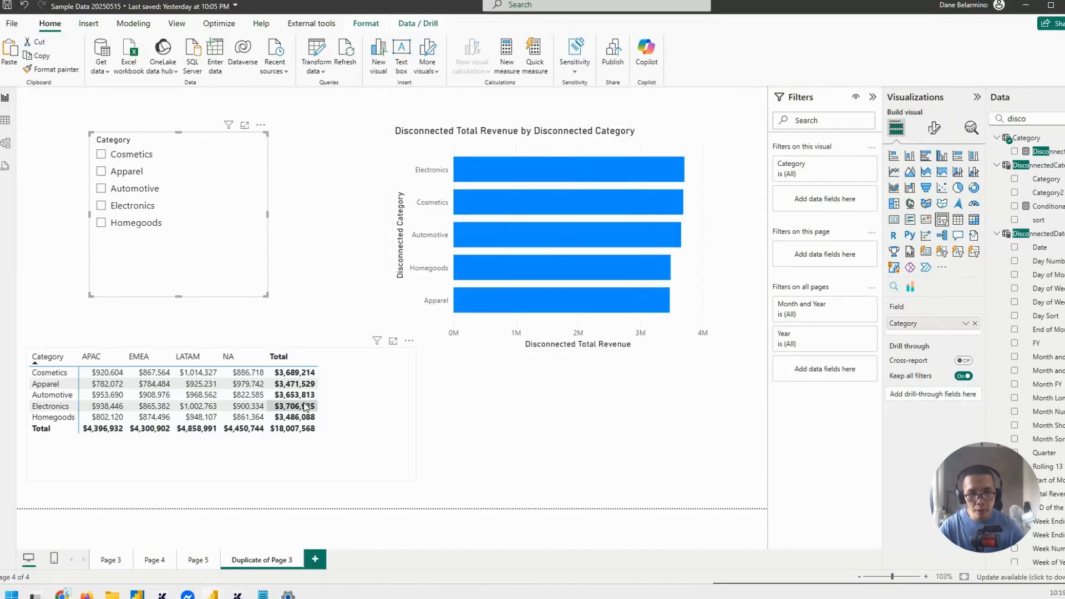
pyautogui.moveTo(582, 182)
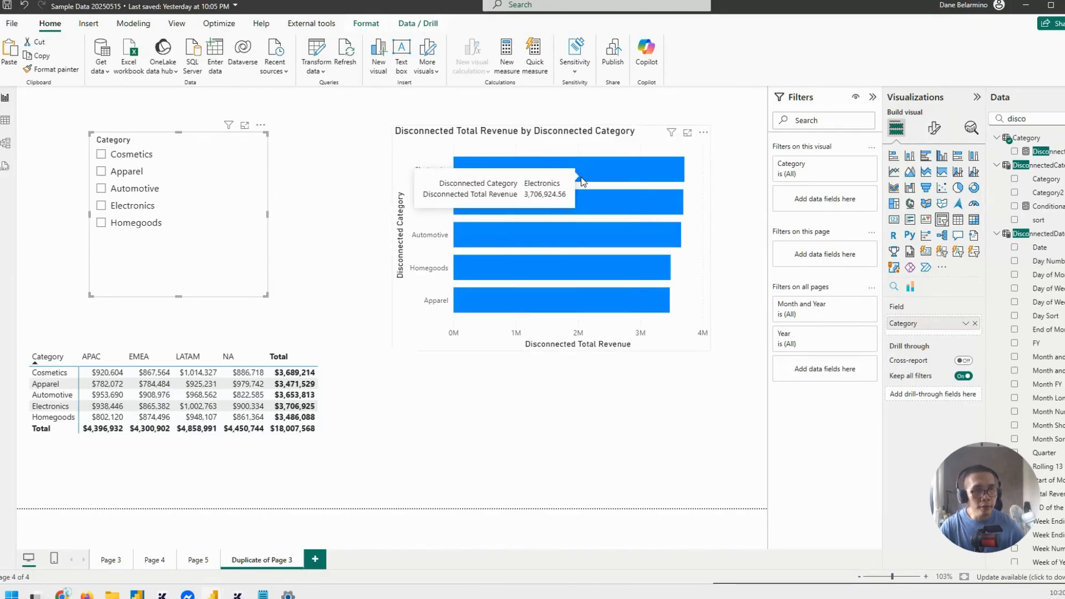
pyautogui.rightClick(587, 178)
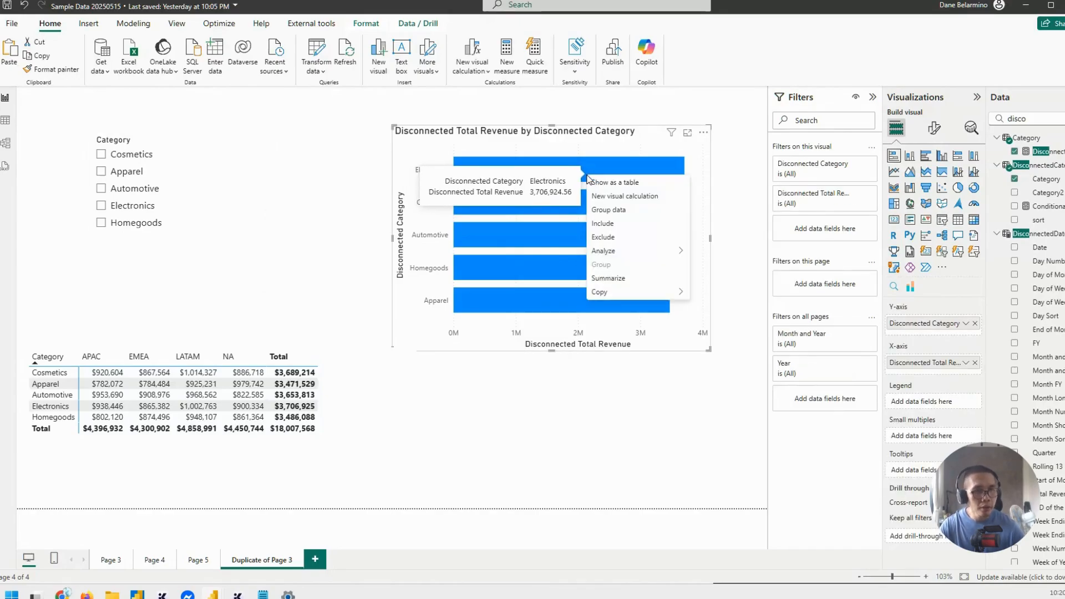
pyautogui.click(527, 155)
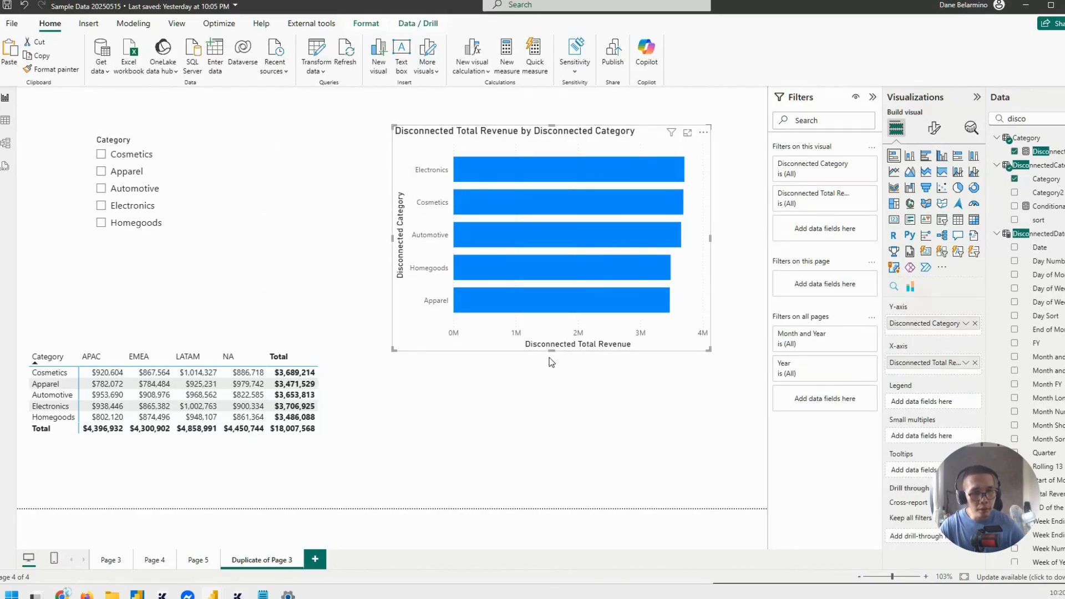
# - Reduce the bar chart's height and place a duplicate of it directly below the original
pyautogui.moveTo(551, 350); pyautogui.dragTo(553, 296)
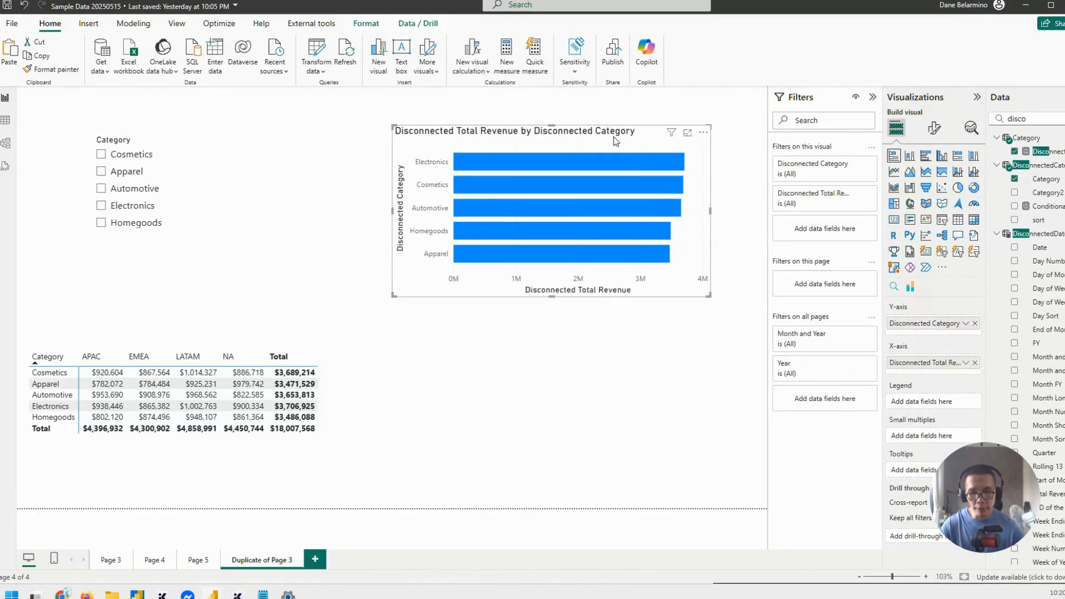
pyautogui.moveTo(614, 140); pyautogui.dragTo(623, 318)
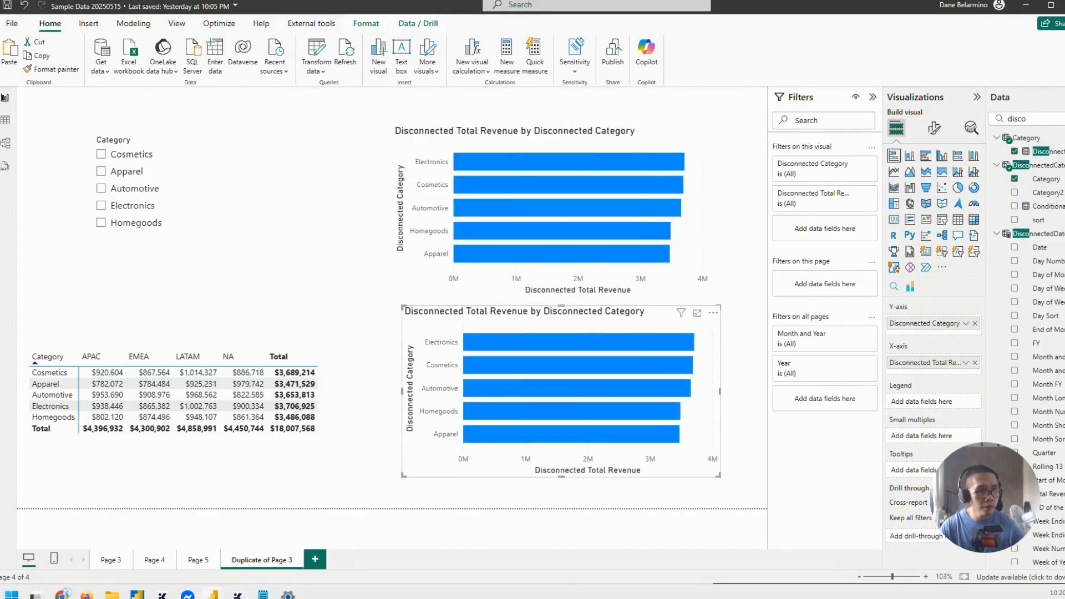
# - Convert the duplicated bar chart to a matrix, sort it by Disconnected Category and reposition it below the original chart
pyautogui.click(974, 219)
pyautogui.moveTo(597, 438); pyautogui.dragTo(579, 453)
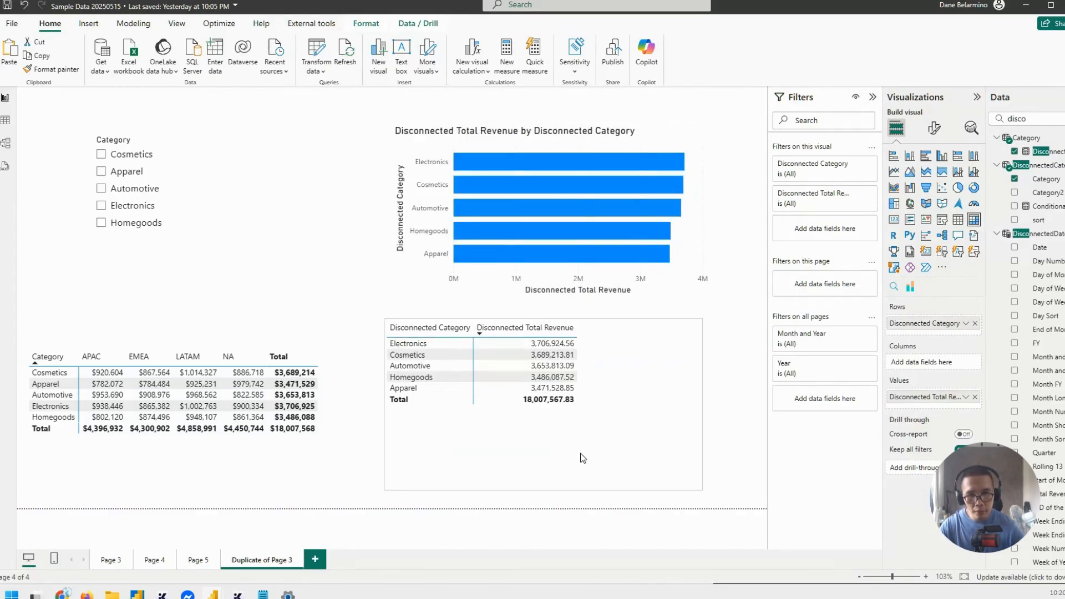
pyautogui.click(433, 329)
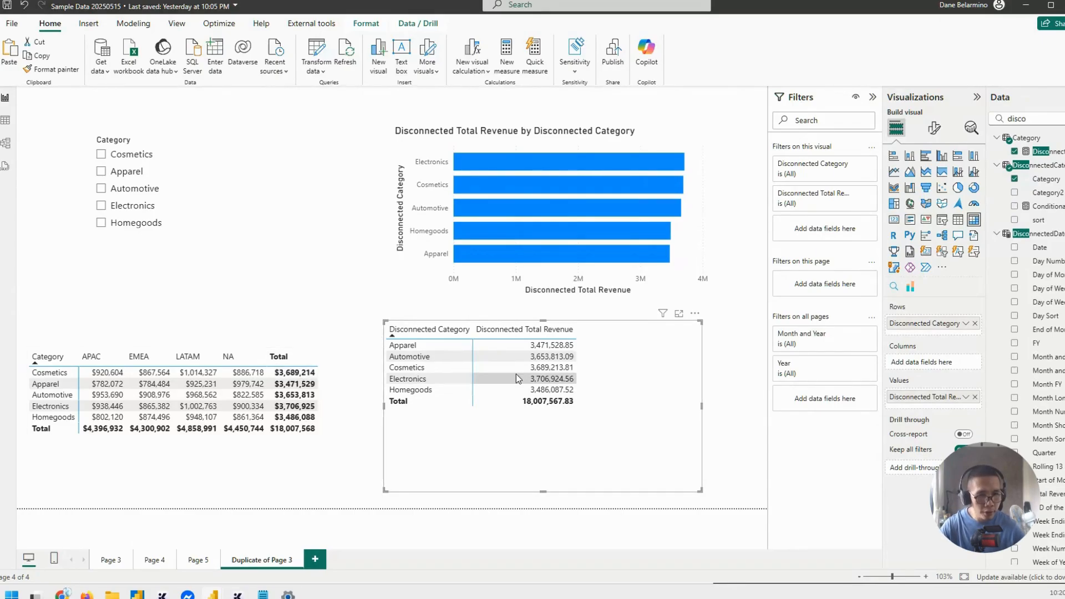
pyautogui.moveTo(647, 397); pyautogui.dragTo(647, 405)
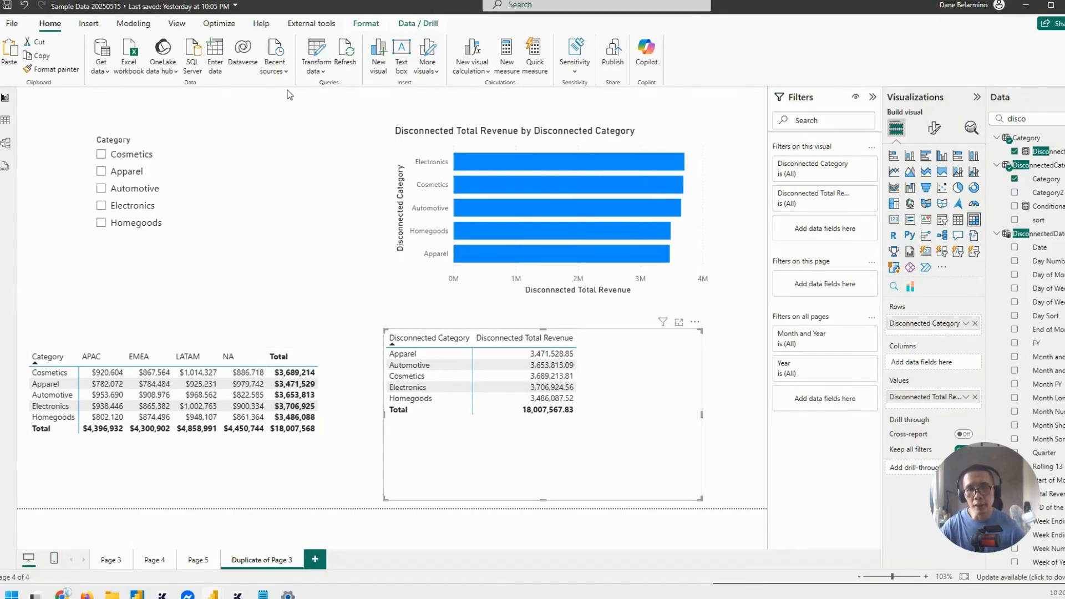
# - Move the Category slicer up, shrink its frame and settle it in place above the revenue matrix
pyautogui.moveTo(230, 162); pyautogui.dragTo(228, 134)
pyautogui.moveTo(263, 267); pyautogui.dragTo(251, 248)
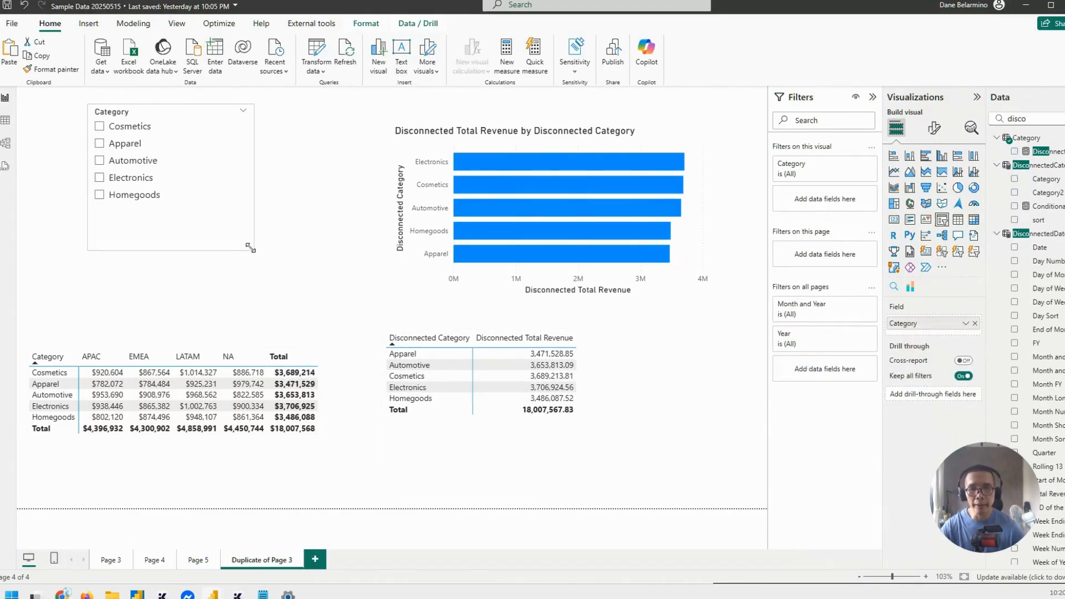
pyautogui.moveTo(229, 197); pyautogui.dragTo(237, 209)
# - Search the data fields for "cond" and copy the whole DAX formula of the Conditional bar color measure
pyautogui.moveTo(1039, 119); pyautogui.dragTo(954, 122)
pyautogui.write('cond')
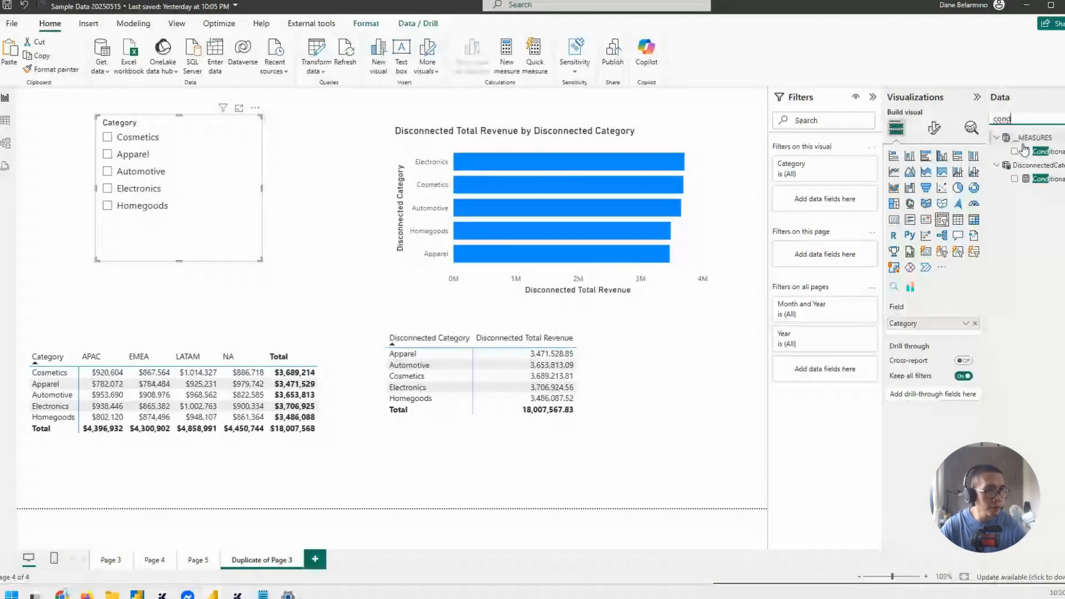
pyautogui.click(1045, 151)
pyautogui.click(720, 108)
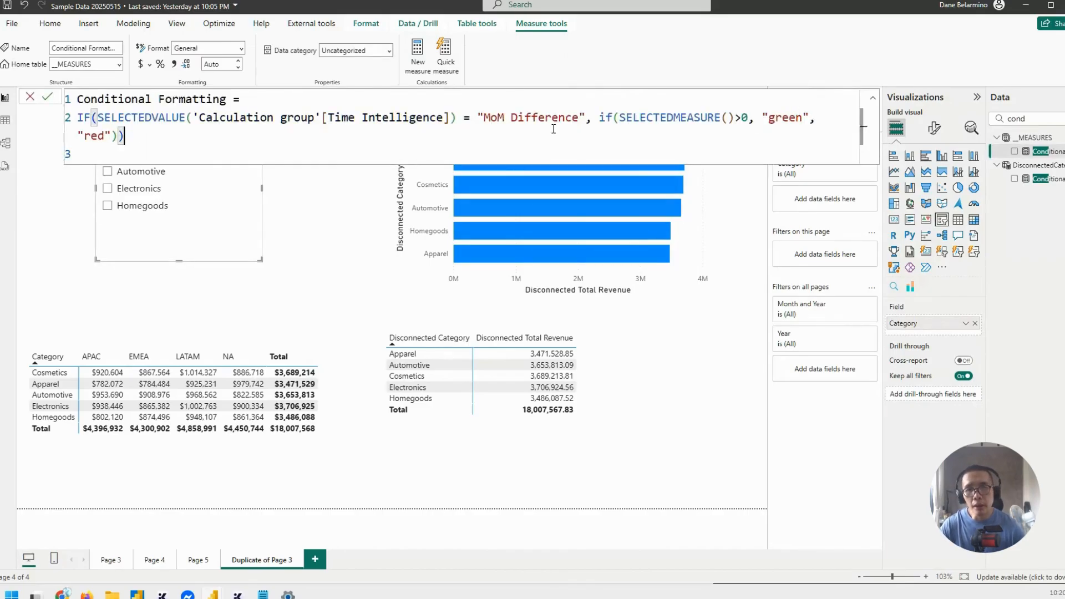
pyautogui.hotkey('ctrl', 'a')
pyautogui.click(1046, 179)
pyautogui.click(266, 104)
pyautogui.hotkey('ctrl', 'a')
pyautogui.hotkey('ctrl', 'c')
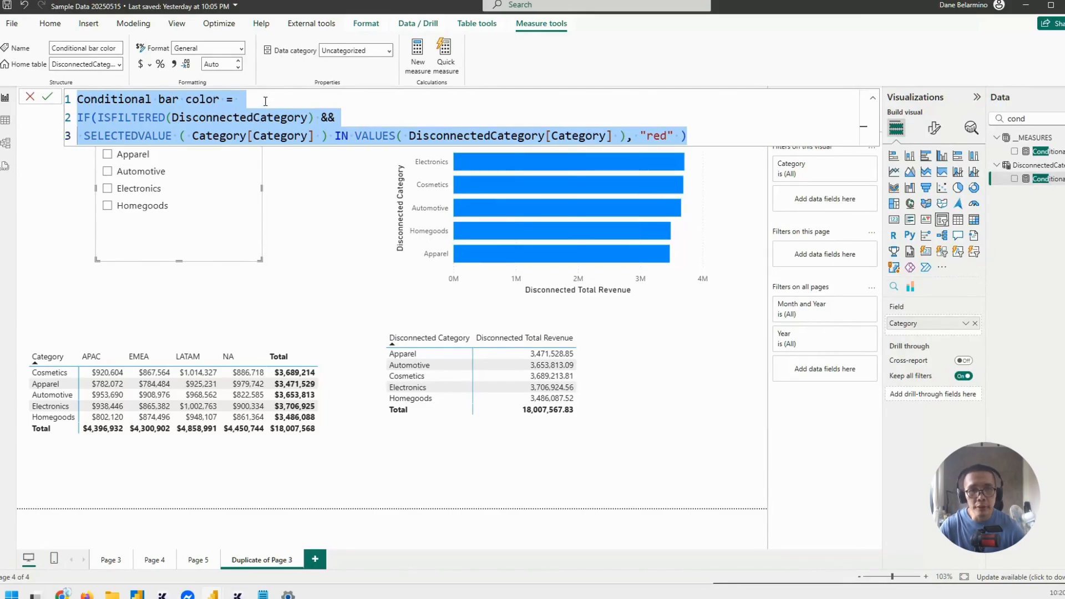
# - Create a new measure in the DisconnectedCategory table from the copied formula and name it Conditional bar color2
pyautogui.rightClick(1052, 182)
pyautogui.click(990, 216)
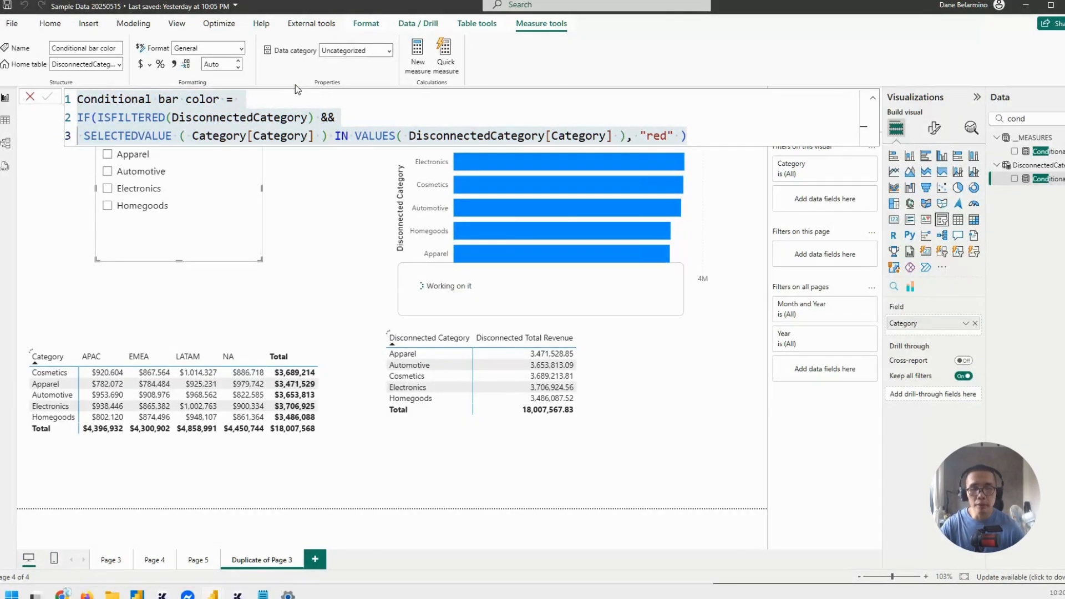
pyautogui.hotkey('ctrl', 'a')
pyautogui.hotkey('ctrl', 'v')
pyautogui.click(226, 100)
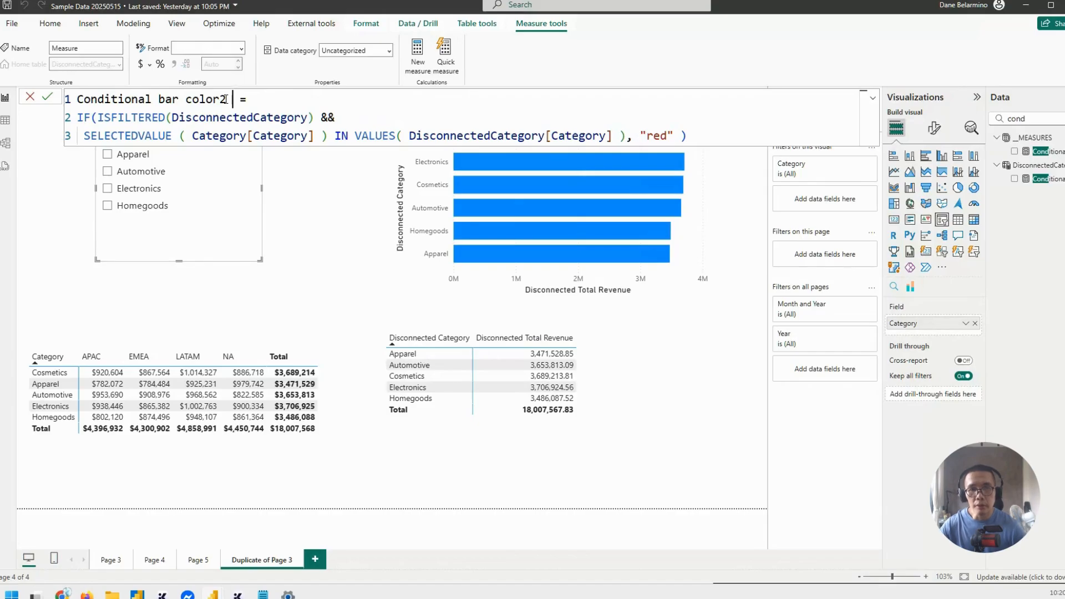
# - Replace DisconnectedCategory with Category in both the ISFILTERED and VALUES arguments of the new measure
pyautogui.doubleClick(231, 118)
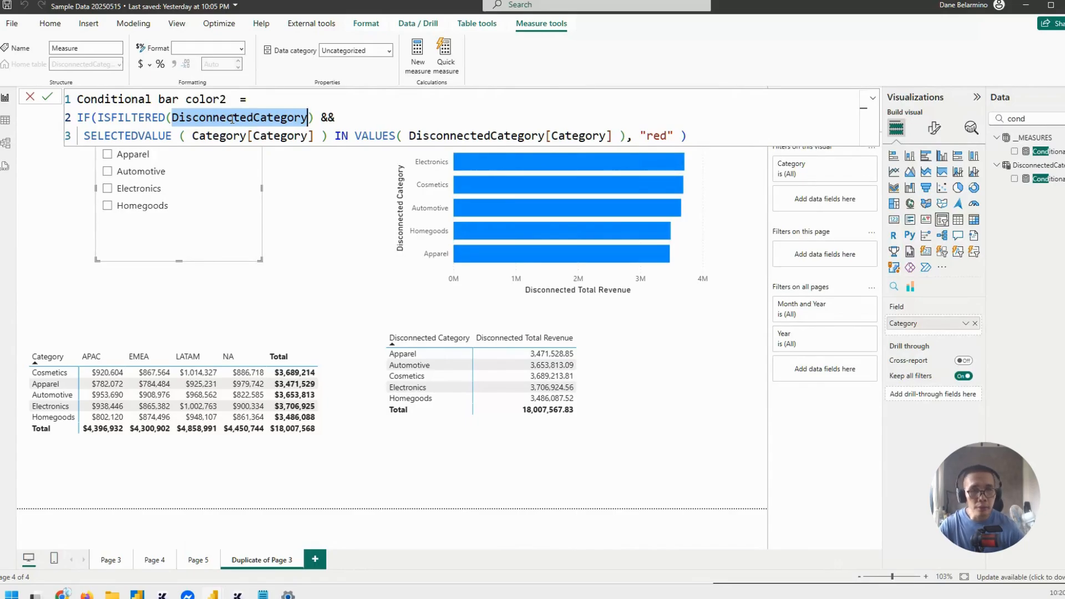
pyautogui.hotkey('ctrl', 'd')
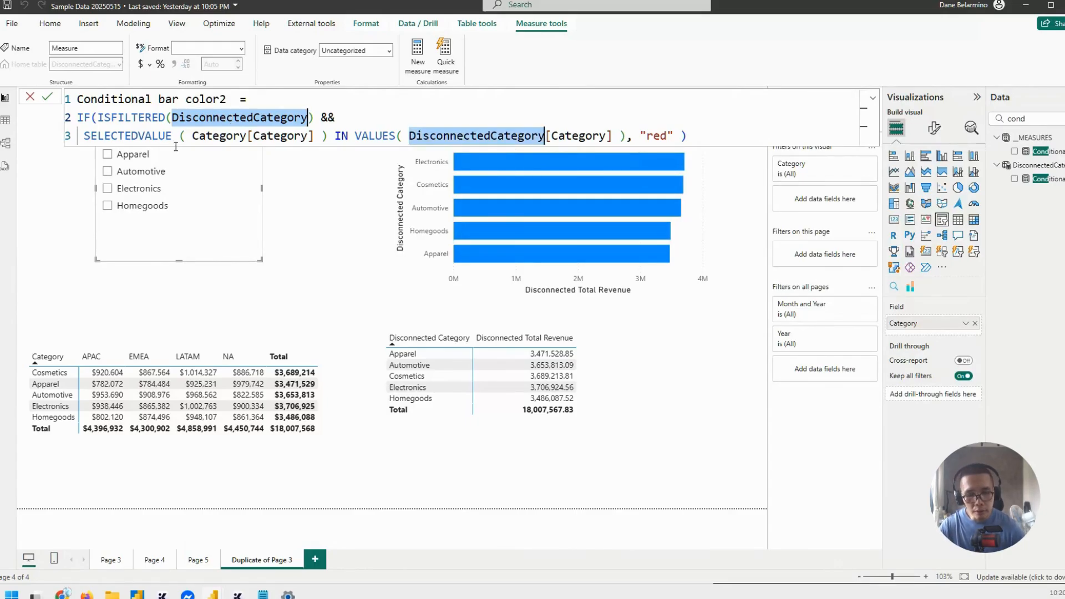
pyautogui.write('Category')
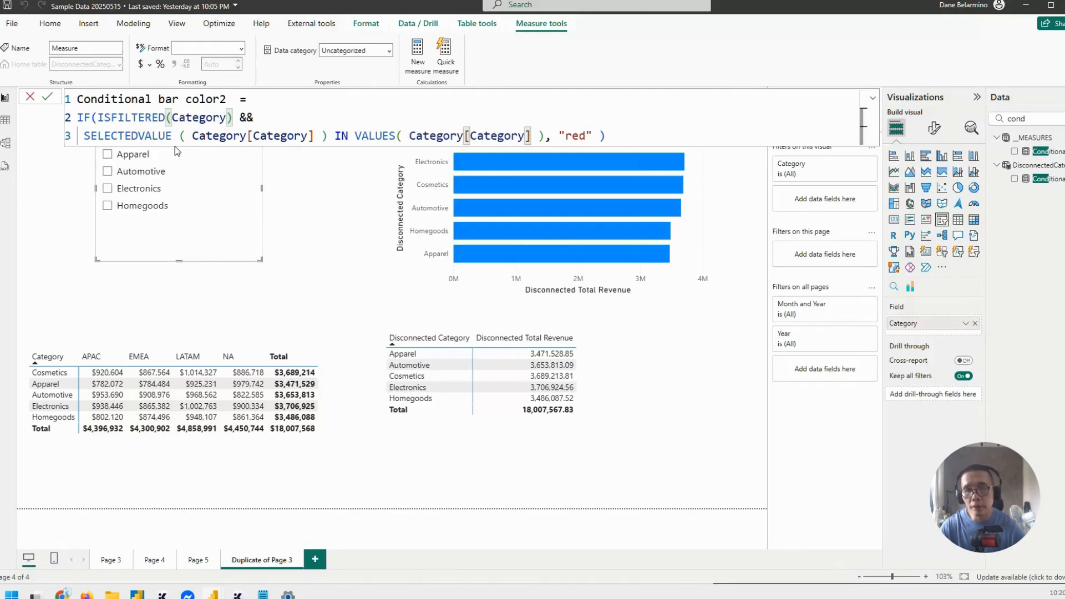
# - Change the SELECTEDVALUE argument to DisconnectedCategory[Category] and commit the Conditional bar color2 measure
pyautogui.doubleClick(222, 136)
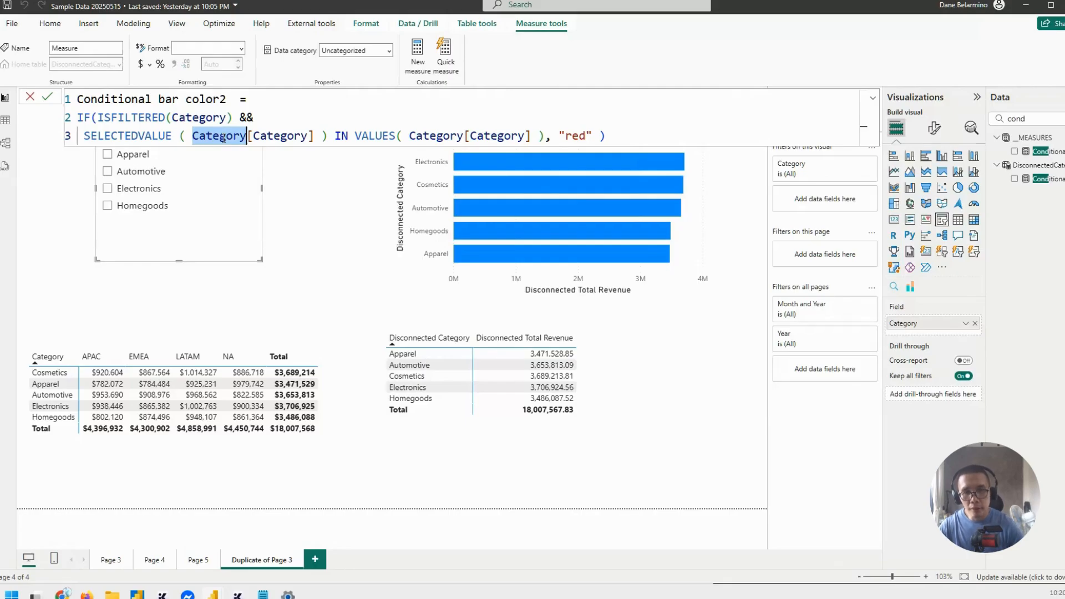
pyautogui.press('Left')
pyautogui.write('Disconne')
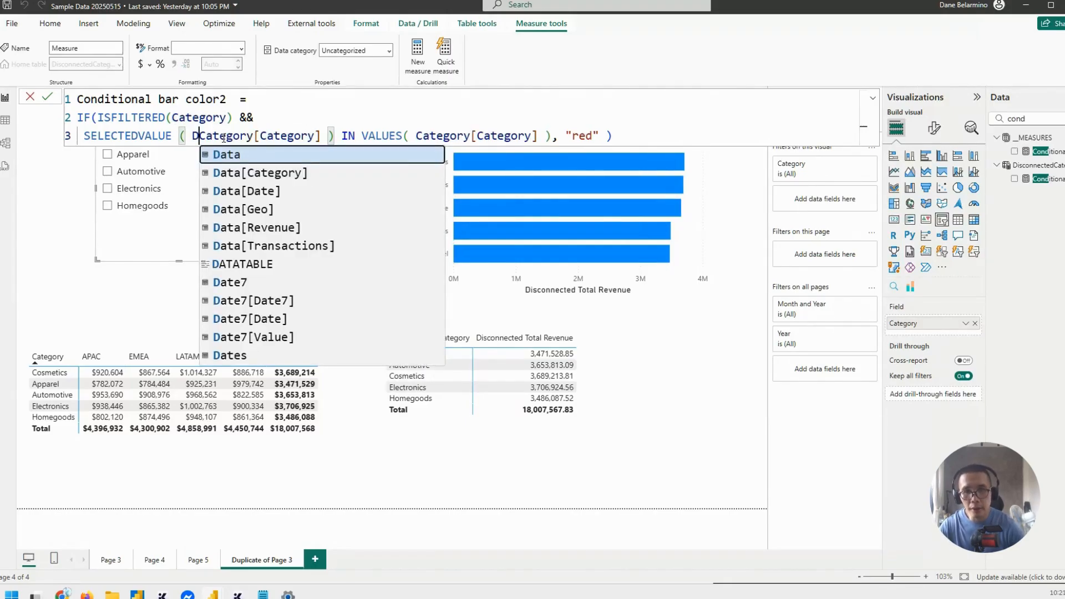
pyautogui.write('cted')
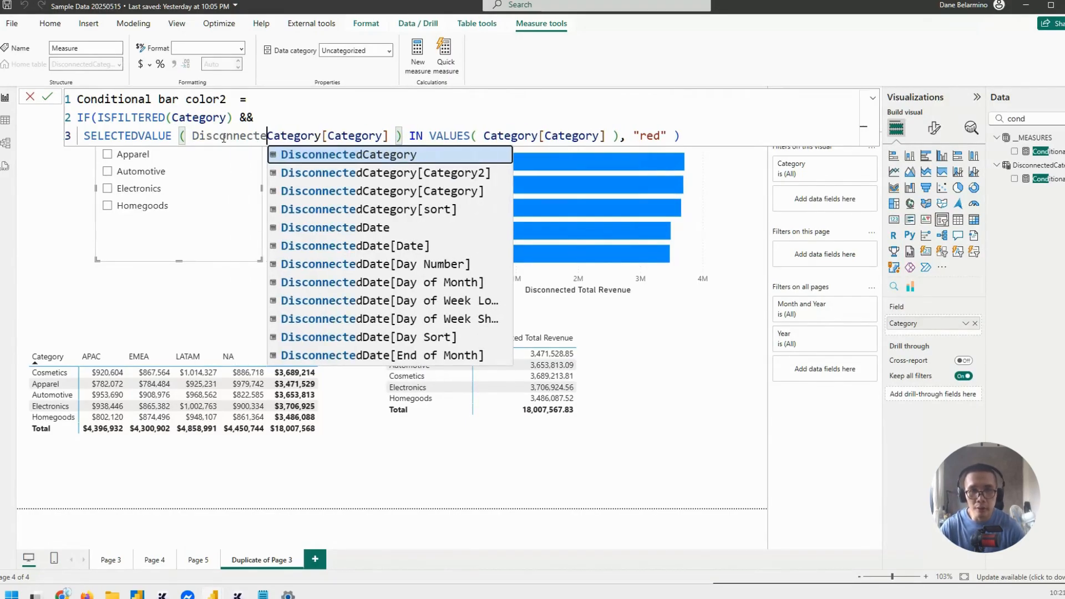
pyautogui.click(740, 126)
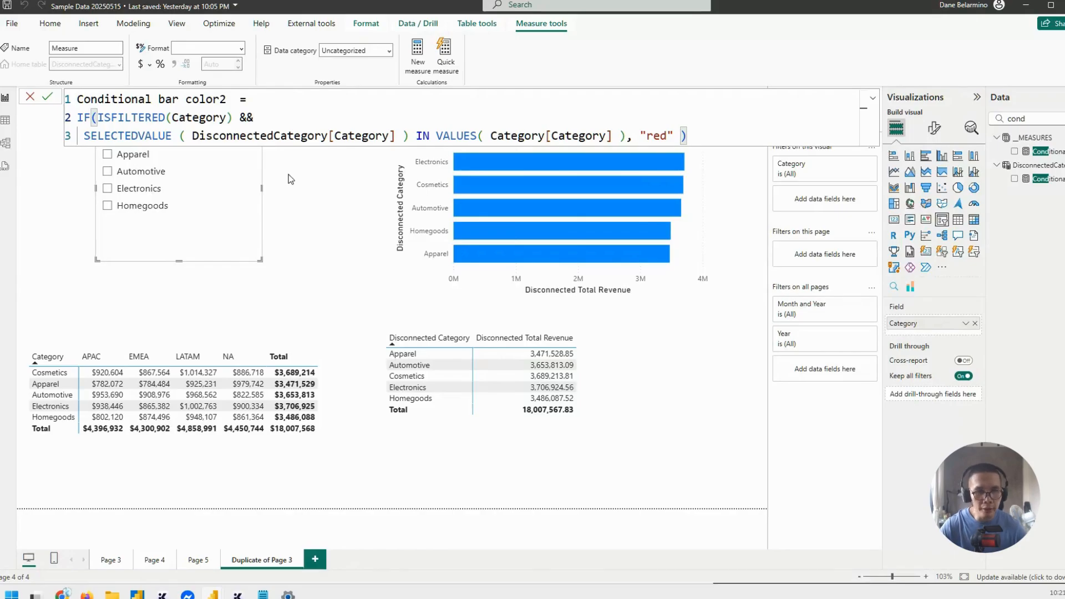
pyautogui.press('Return')
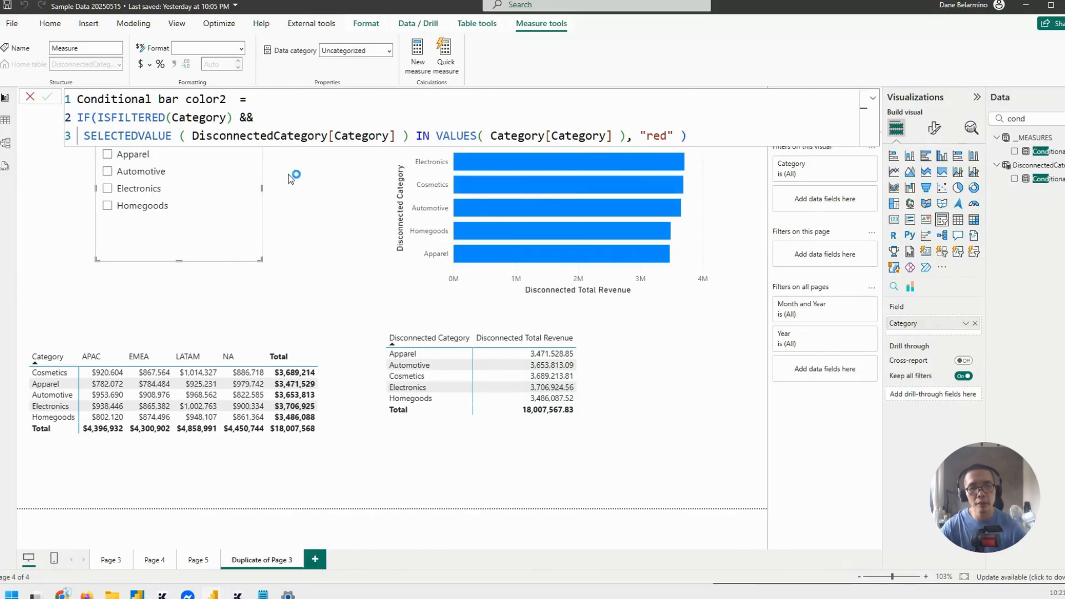
# - Open the conditional formatting settings for the bar color of the Disconnected Total Revenue chart
pyautogui.click(697, 205)
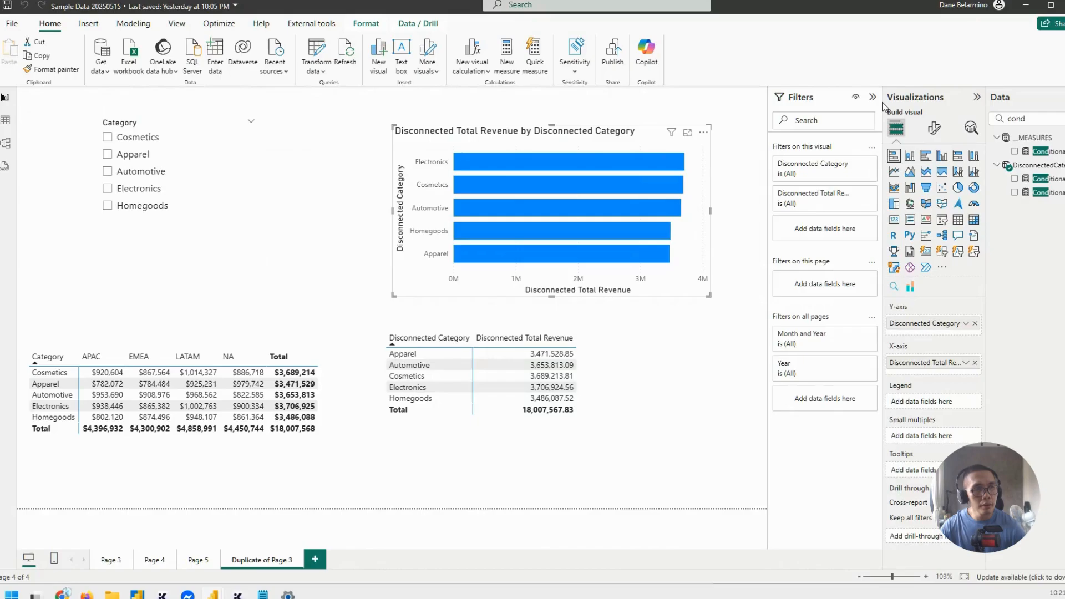
pyautogui.click(933, 128)
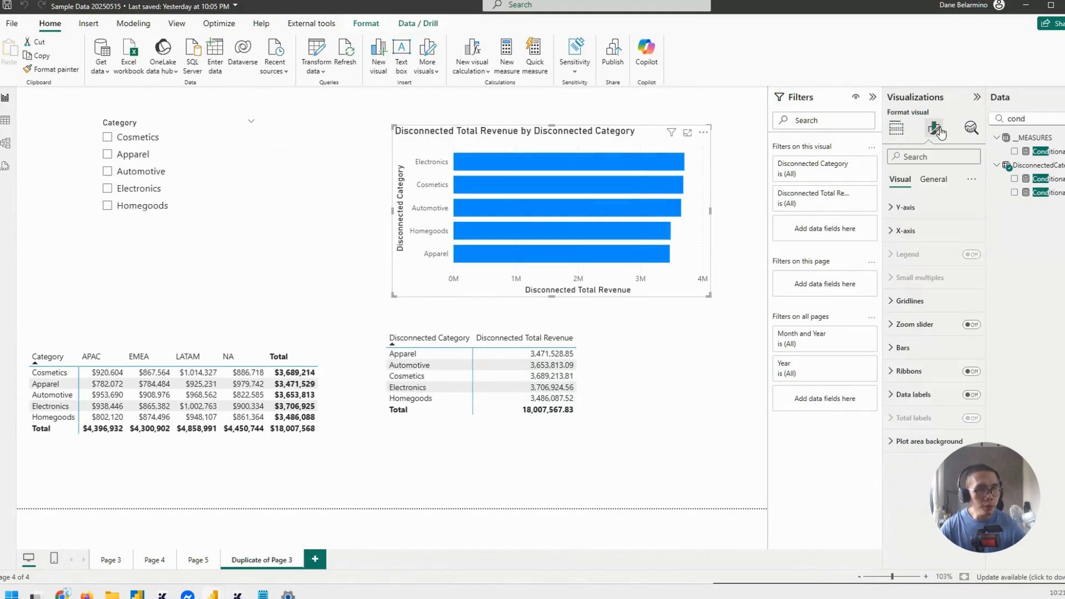
pyautogui.click(909, 347)
pyautogui.scroll(-1, 937, 400)
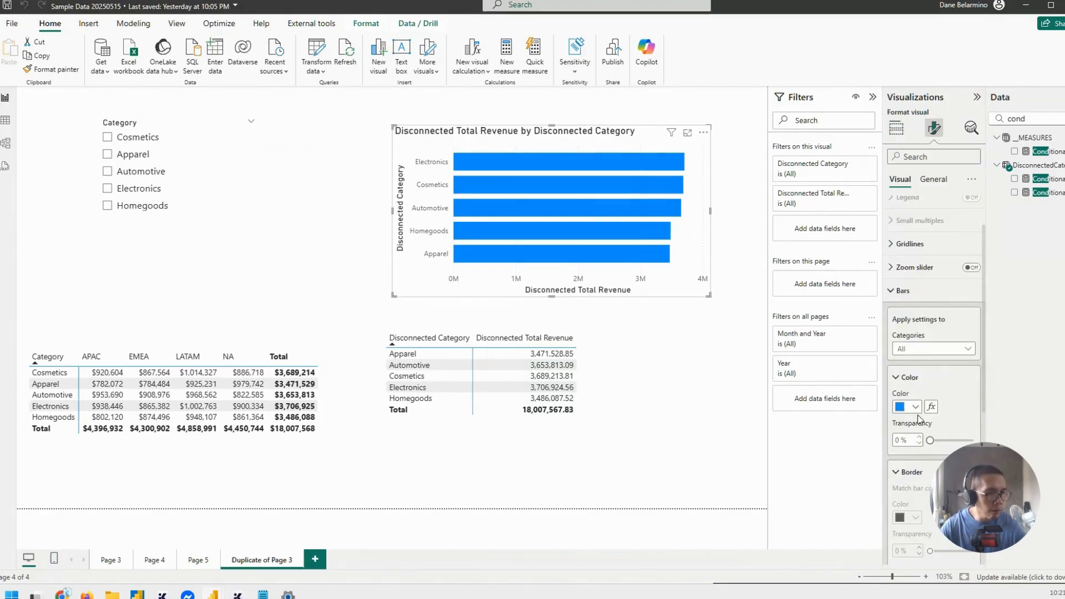
pyautogui.click(931, 406)
# - Set the bar color's format style to Field value, based on Conditional bar color2, and apply it
pyautogui.click(308, 217)
pyautogui.click(355, 169)
pyautogui.click(355, 169)
pyautogui.click(302, 223)
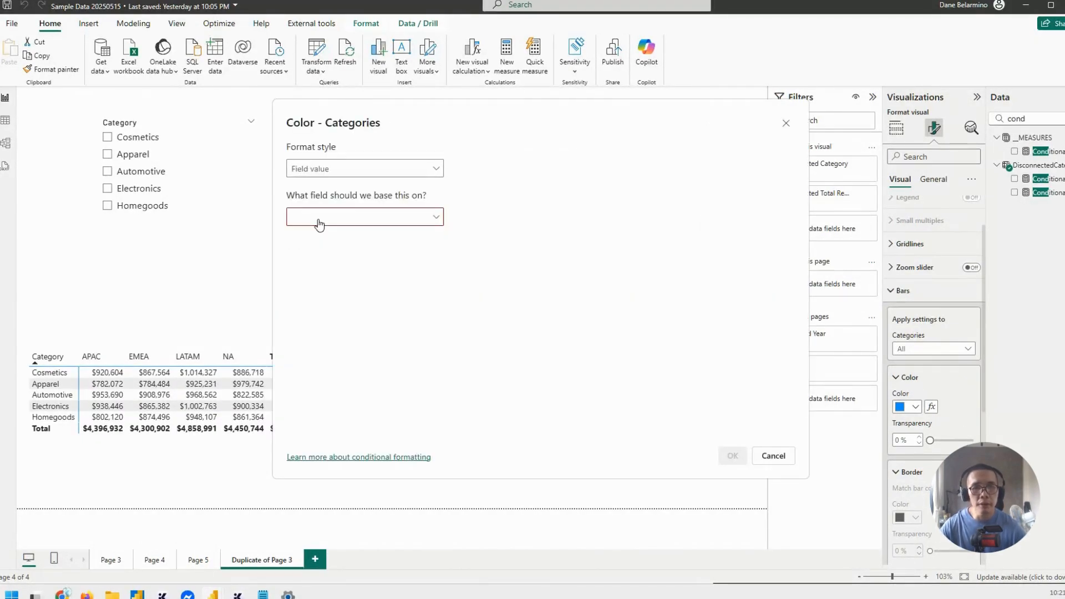
pyautogui.click(332, 218)
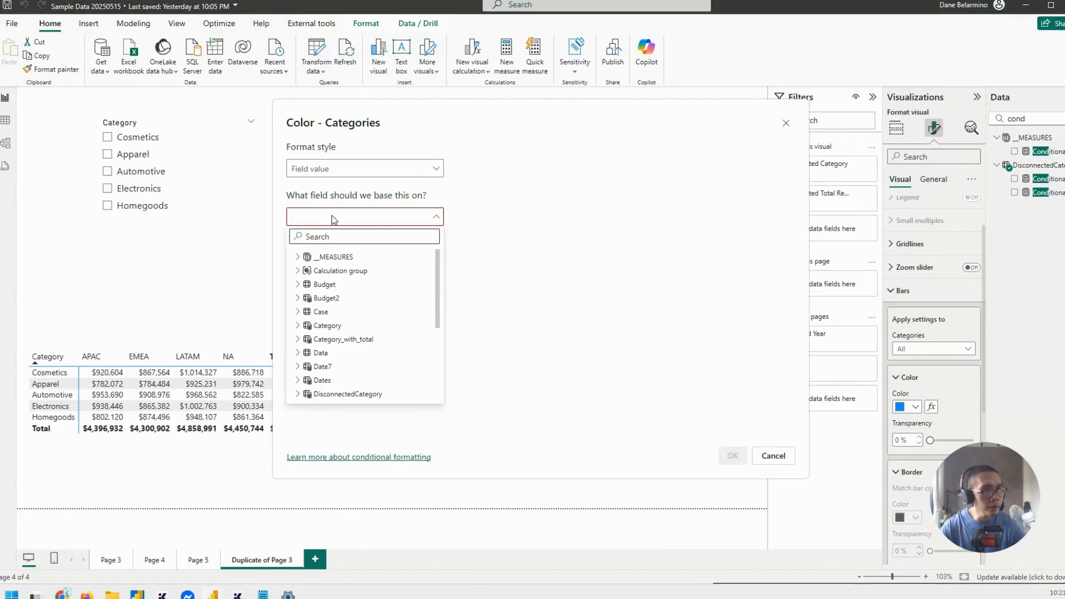
pyautogui.write('bar')
pyautogui.click(345, 271)
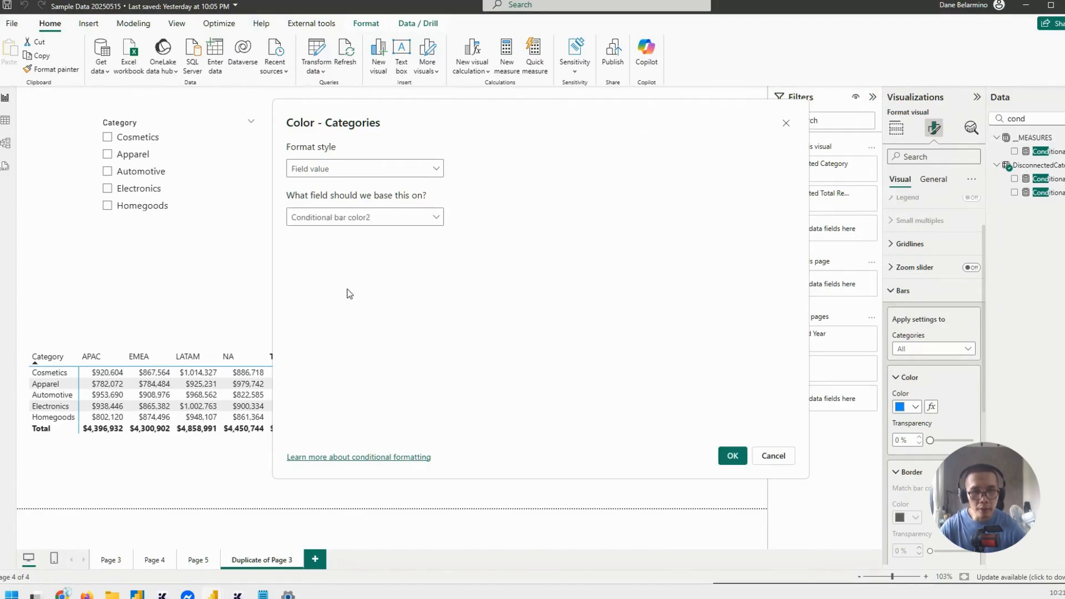
pyautogui.click(730, 455)
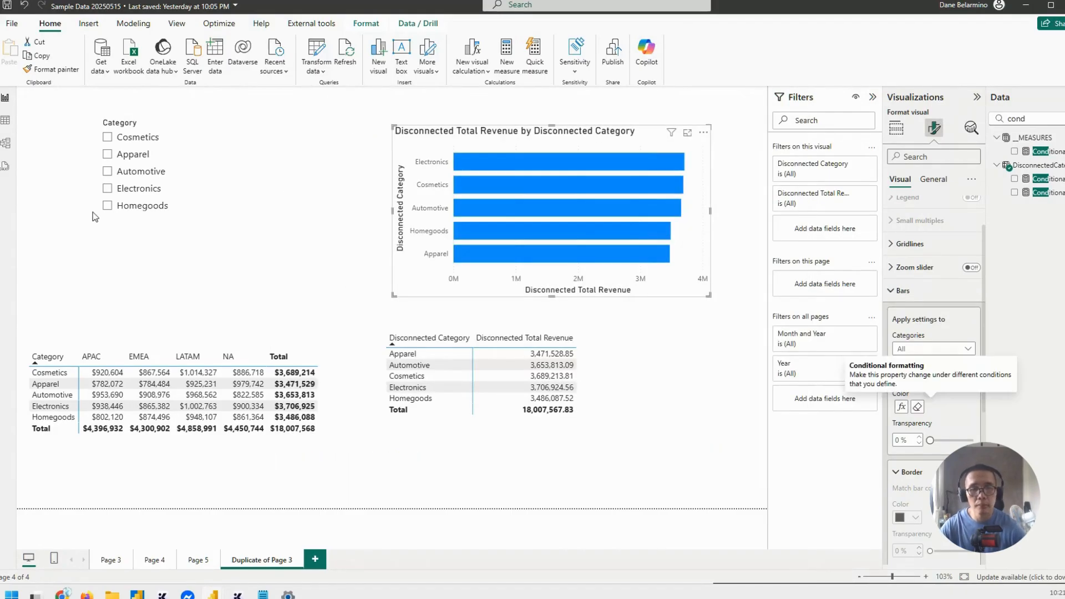
# - Test the bar coloring by selecting different slicer categories, ending with Cosmetics and Electronics selected
pyautogui.click(141, 171)
pyautogui.click(139, 189)
pyautogui.click(141, 171)
pyautogui.click(138, 137)
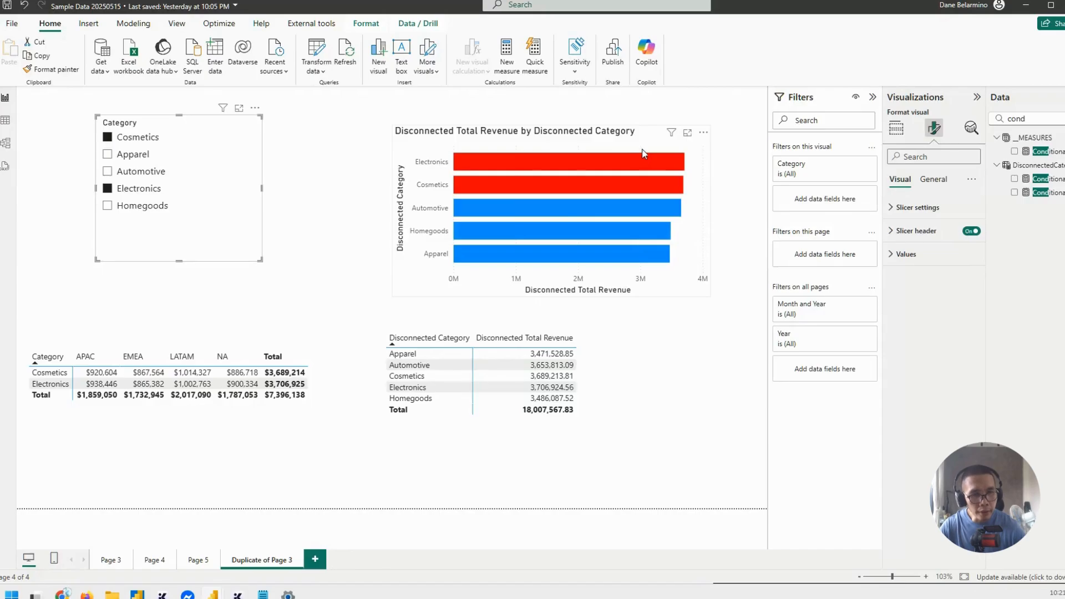
# - Shift the bar chart up and toward the slicer, then reposition the regional revenue matrix and reduce its width and height
pyautogui.moveTo(643, 154); pyautogui.dragTo(619, 144)
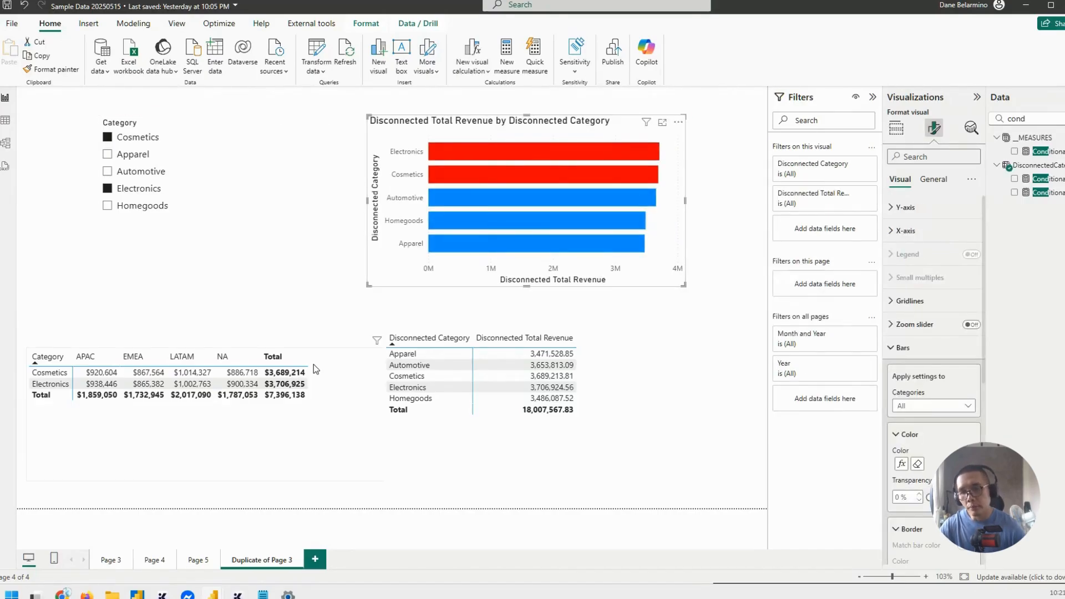
pyautogui.click(165, 423)
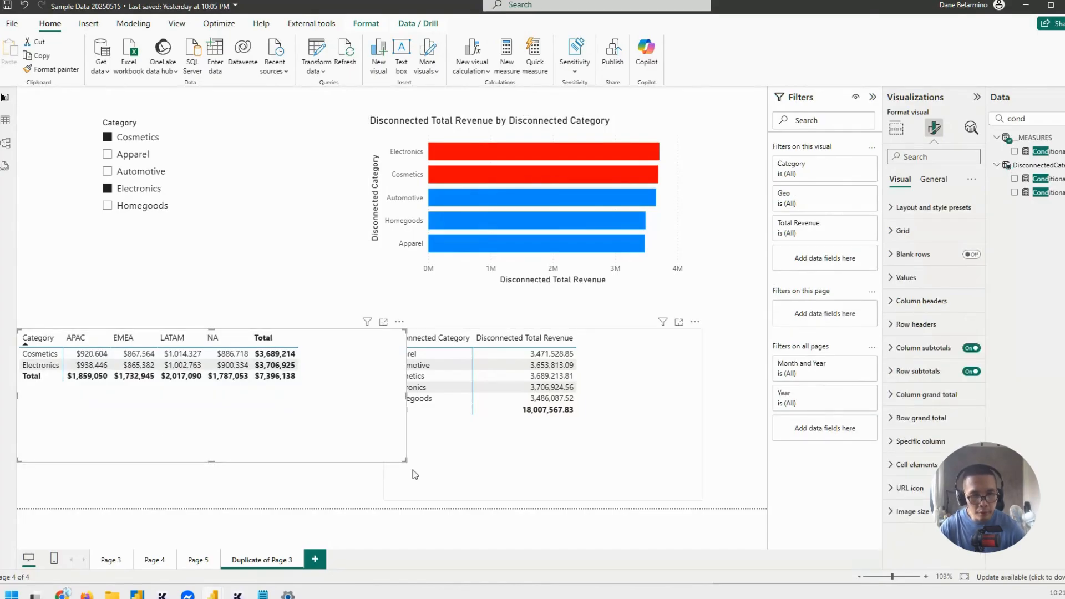
pyautogui.moveTo(405, 460); pyautogui.dragTo(339, 455)
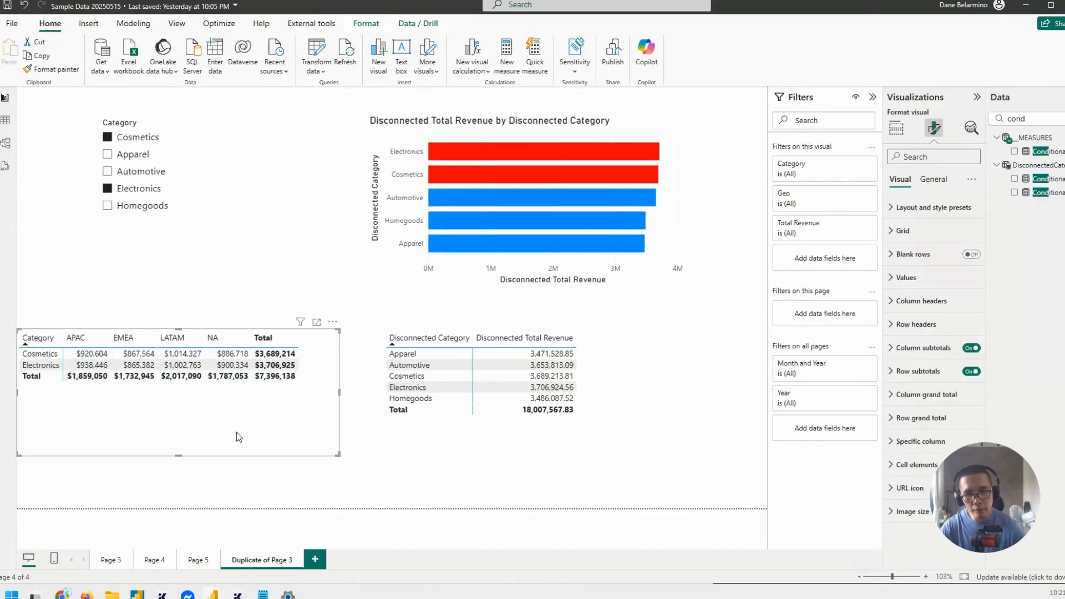
pyautogui.moveTo(180, 456); pyautogui.dragTo(226, 481)
# - Duplicate the regional revenue matrix below itself and convert the copy to a stacked column chart with Geo as its legend
pyautogui.hotkey('ctrl', 'c')
pyautogui.hotkey('ctrl', 'v')
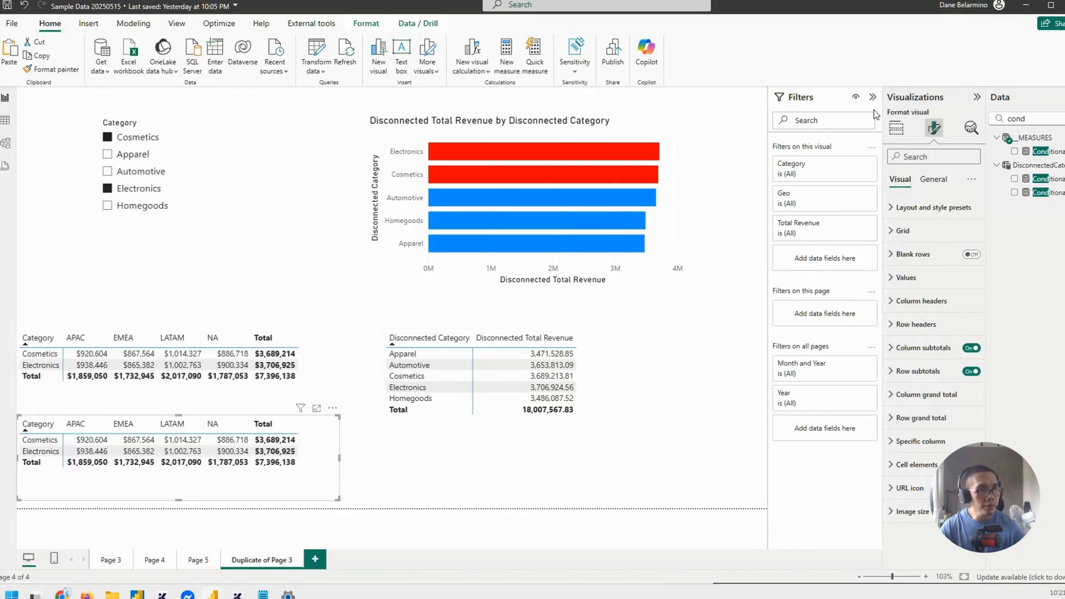
pyautogui.click(895, 128)
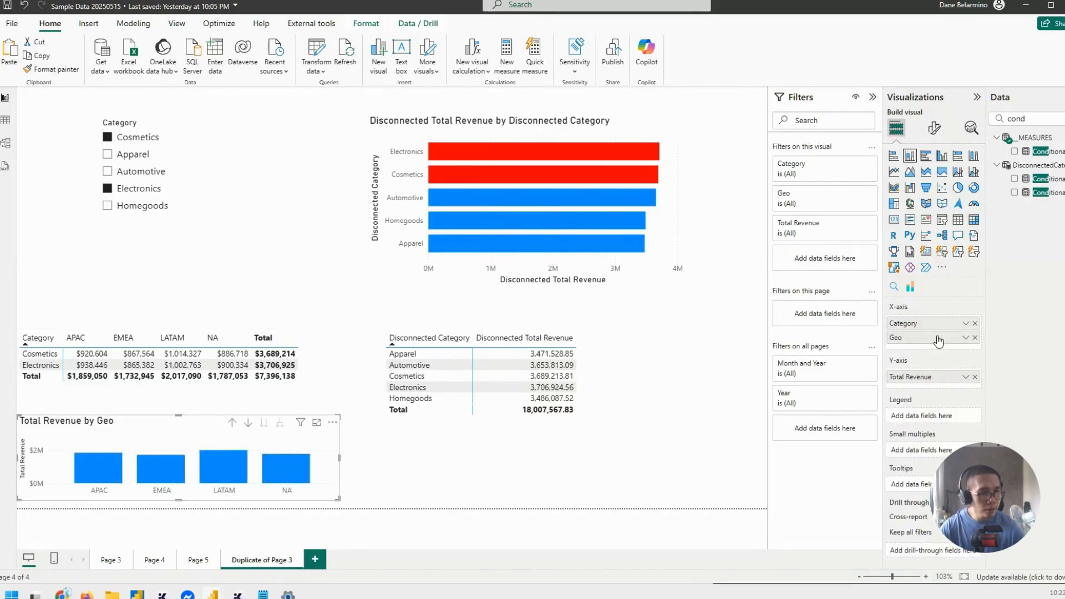
pyautogui.moveTo(910, 337); pyautogui.dragTo(918, 418)
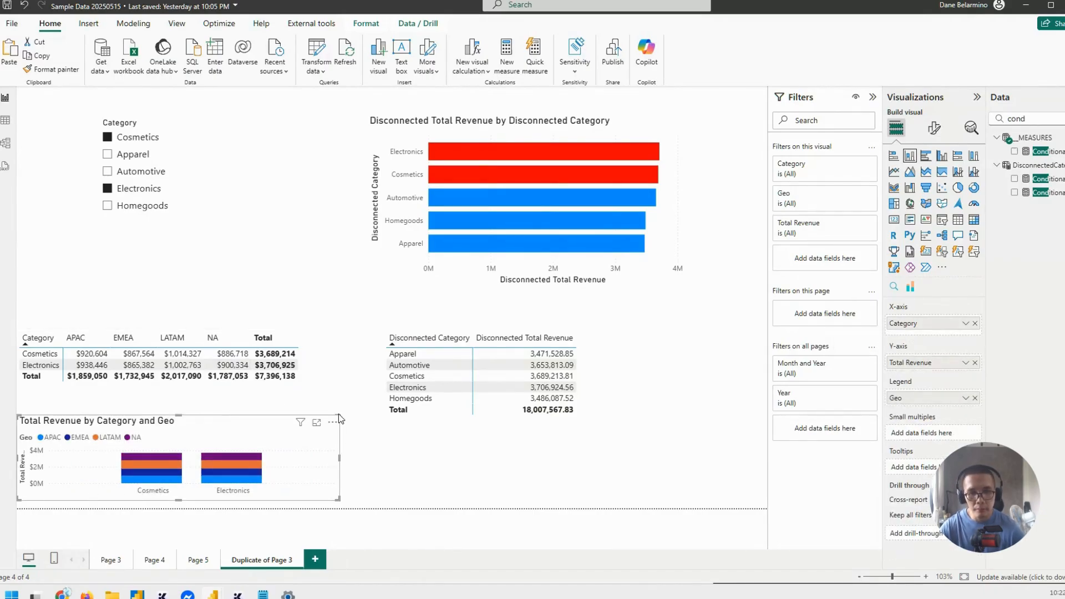
# - Move the regional revenue matrix up and delete the Disconnected Total Revenue matrix
pyautogui.moveTo(263, 343); pyautogui.dragTo(263, 300)
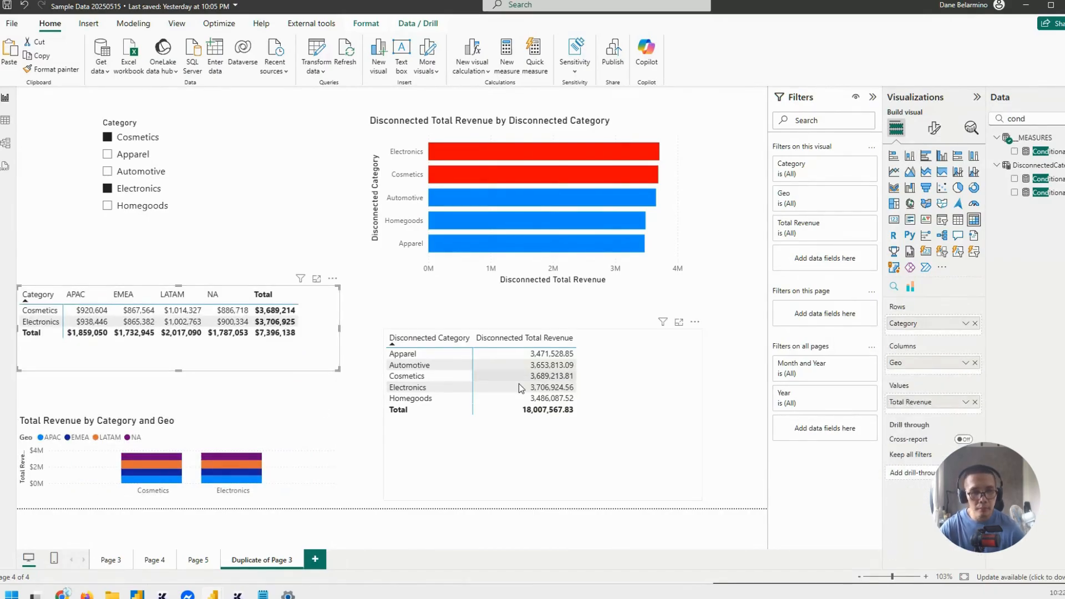
pyautogui.click(571, 415)
pyautogui.press('Delete')
# - Place the stacked column chart directly below the bar chart and make it taller, and heighten and lower the revenue matrix
pyautogui.moveTo(301, 465); pyautogui.dragTo(728, 405)
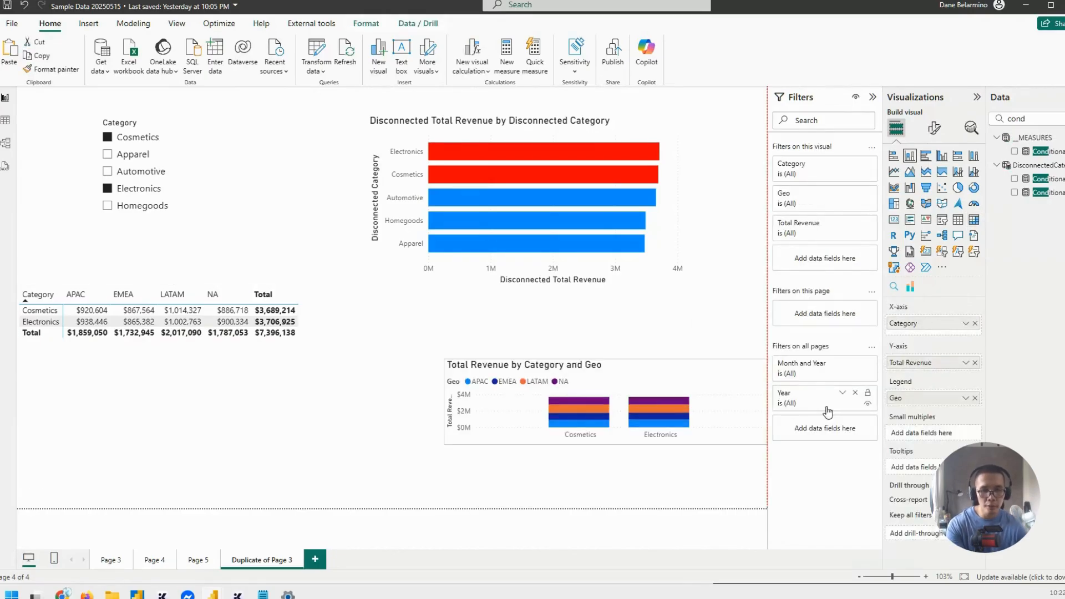
pyautogui.click(303, 356)
pyautogui.moveTo(336, 367); pyautogui.dragTo(327, 479)
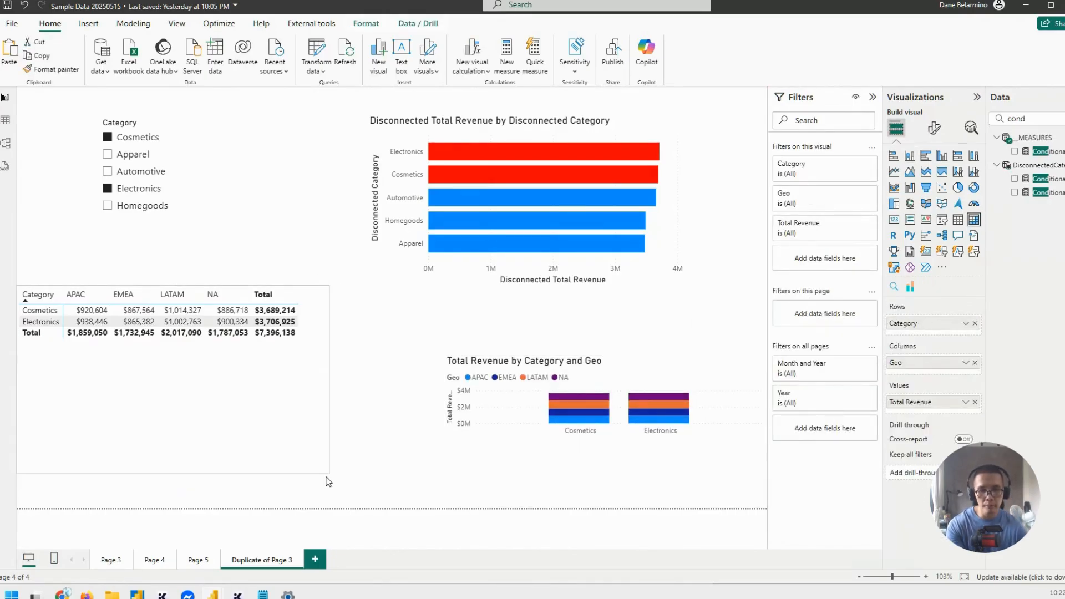
pyautogui.moveTo(315, 389); pyautogui.dragTo(315, 416)
pyautogui.moveTo(647, 369); pyautogui.dragTo(539, 303)
pyautogui.moveTo(536, 409); pyautogui.dragTo(541, 476)
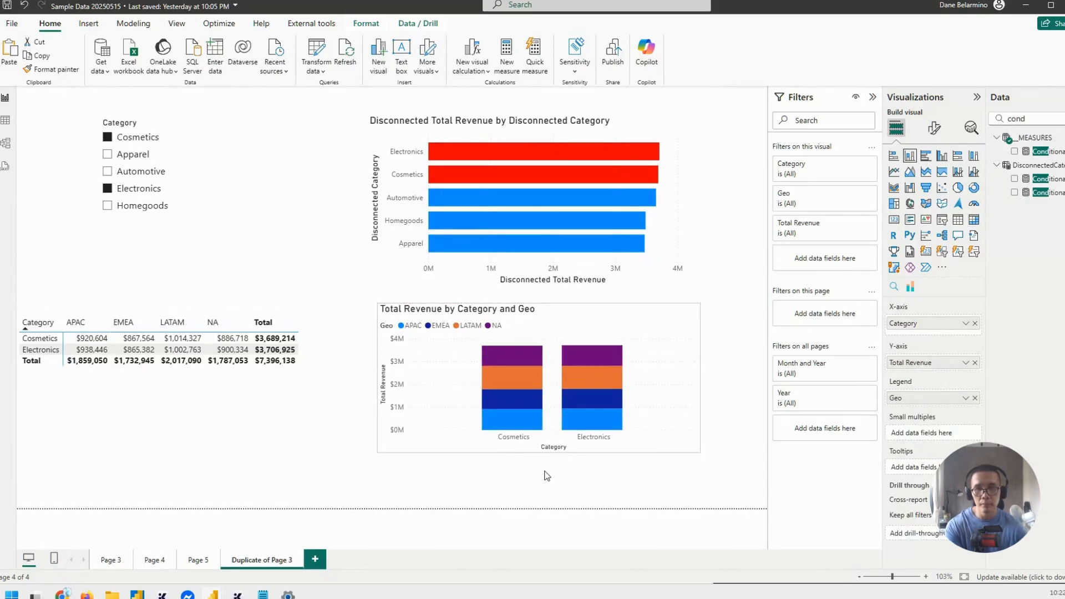
# - Clear the slicer, select Cosmetics, Automotive and Homegoods, and compare the highlighted bars with the filtered matrix and column chart
pyautogui.click(238, 124)
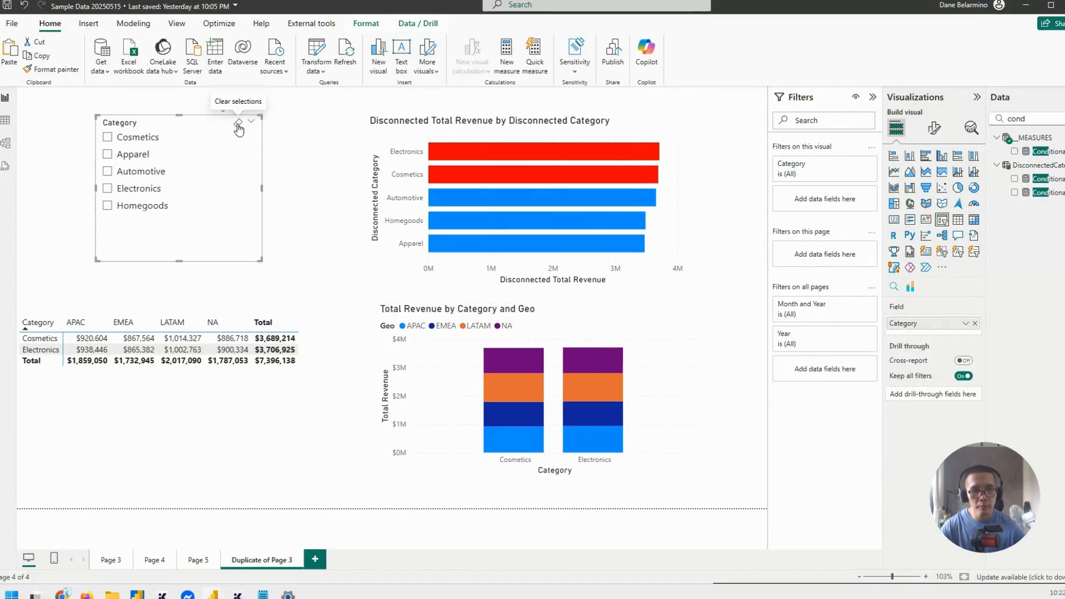
pyautogui.click(138, 138)
pyautogui.click(142, 171)
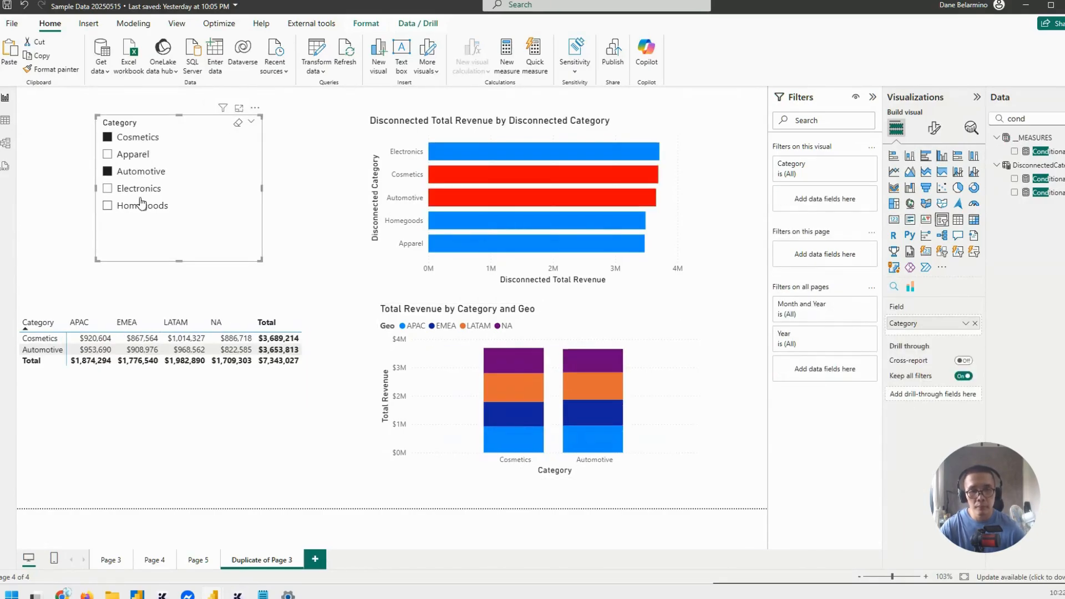
pyautogui.click(142, 205)
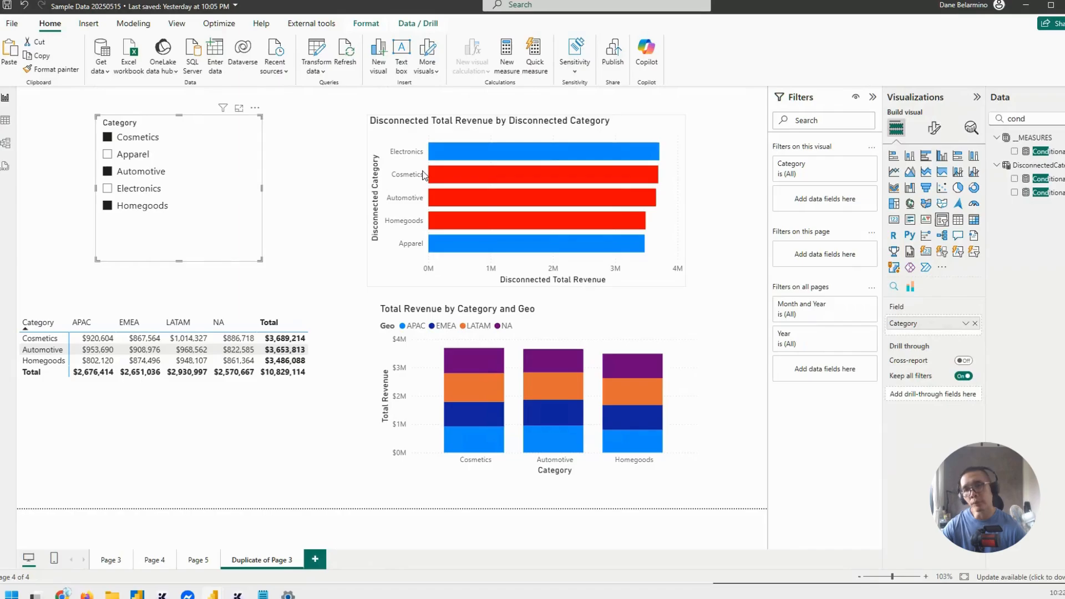
pyautogui.moveTo(586, 174)
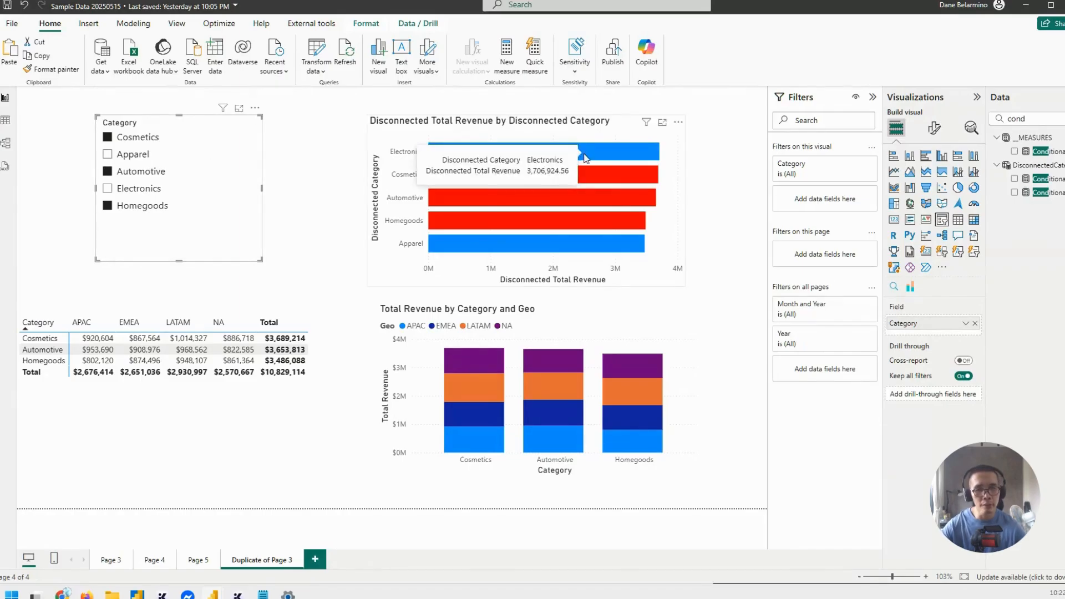